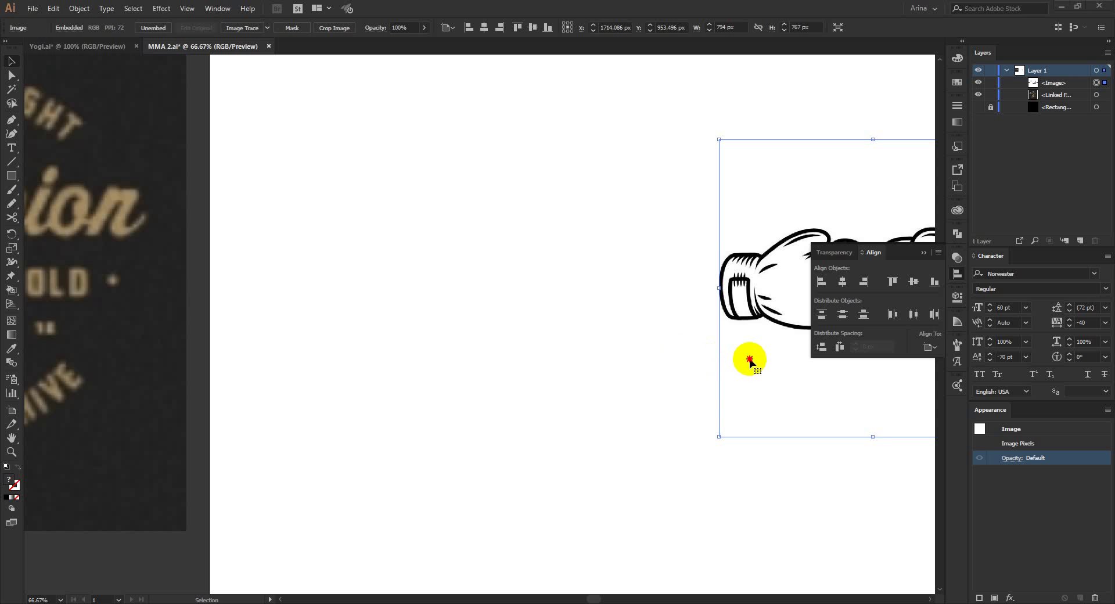
# Step: Trace the boxing gloves image as a Silhouette with a lower threshold, then expand it
pyautogui.moveTo(741, 356); pyautogui.dragTo(334, 355)
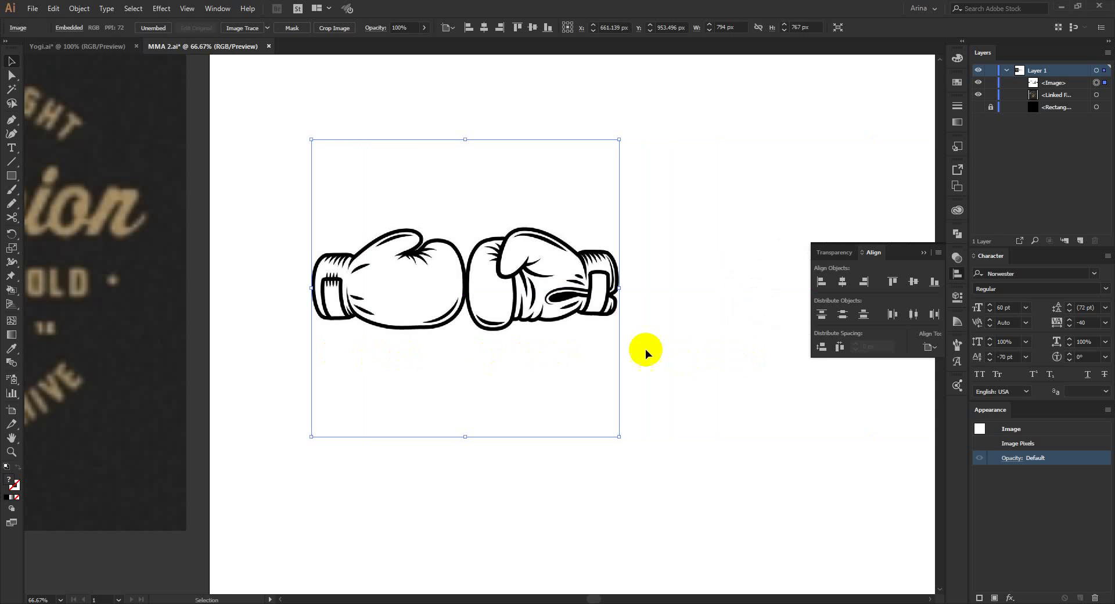
pyautogui.hotkey('ctrl', '1')
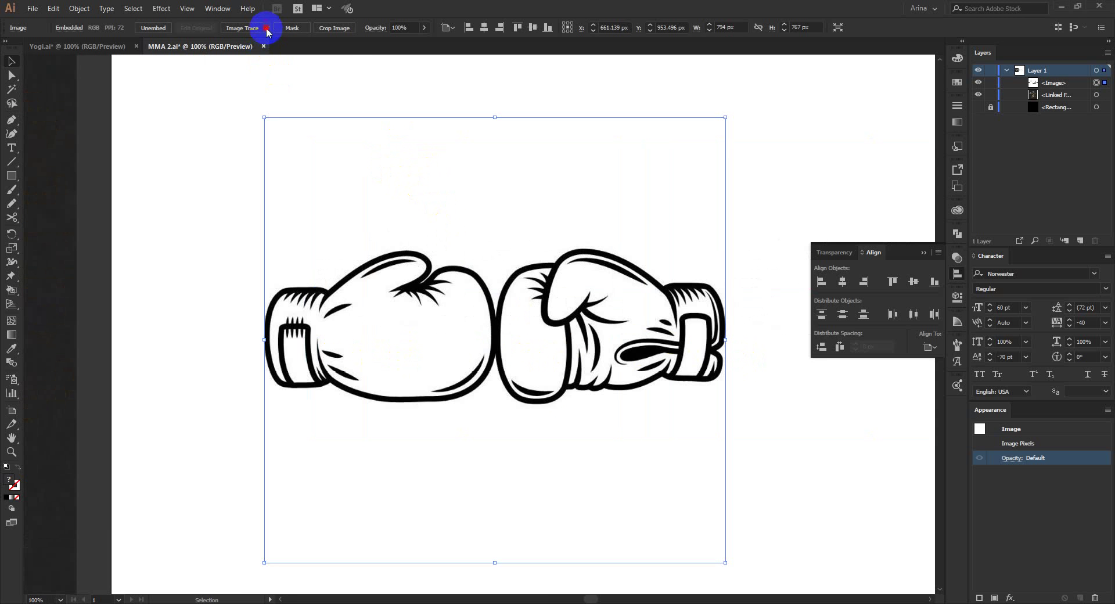
pyautogui.click(267, 28)
pyautogui.click(304, 175)
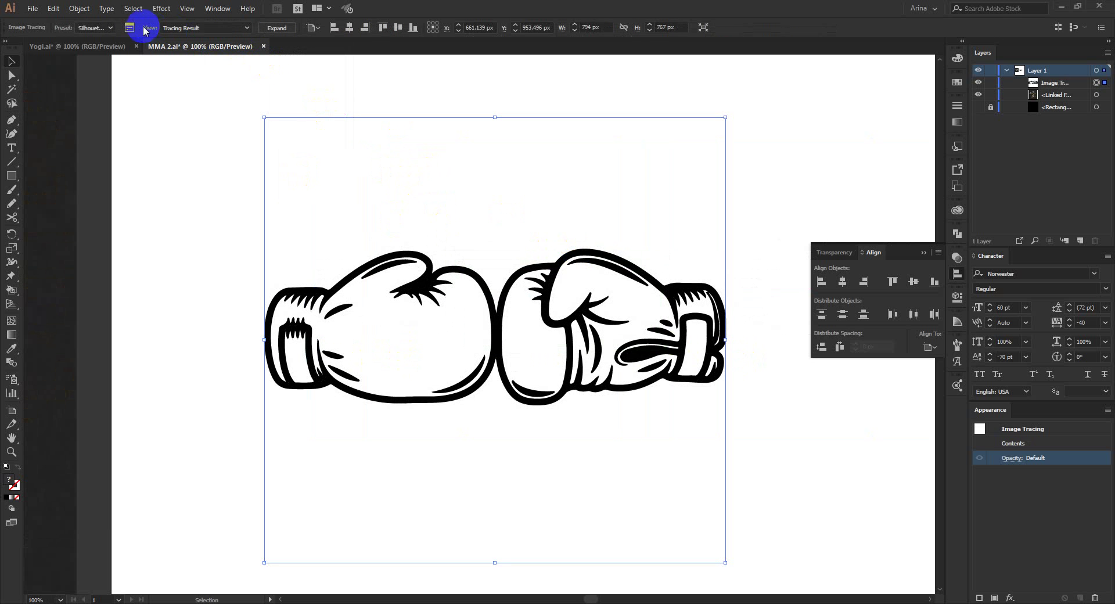
pyautogui.click(129, 28)
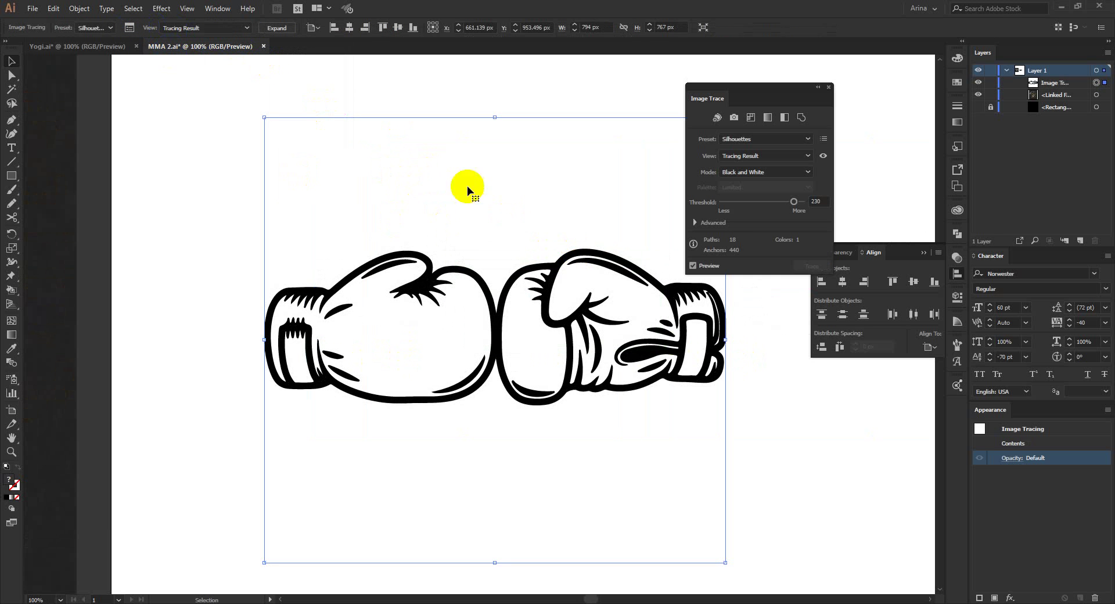
pyautogui.click(760, 203)
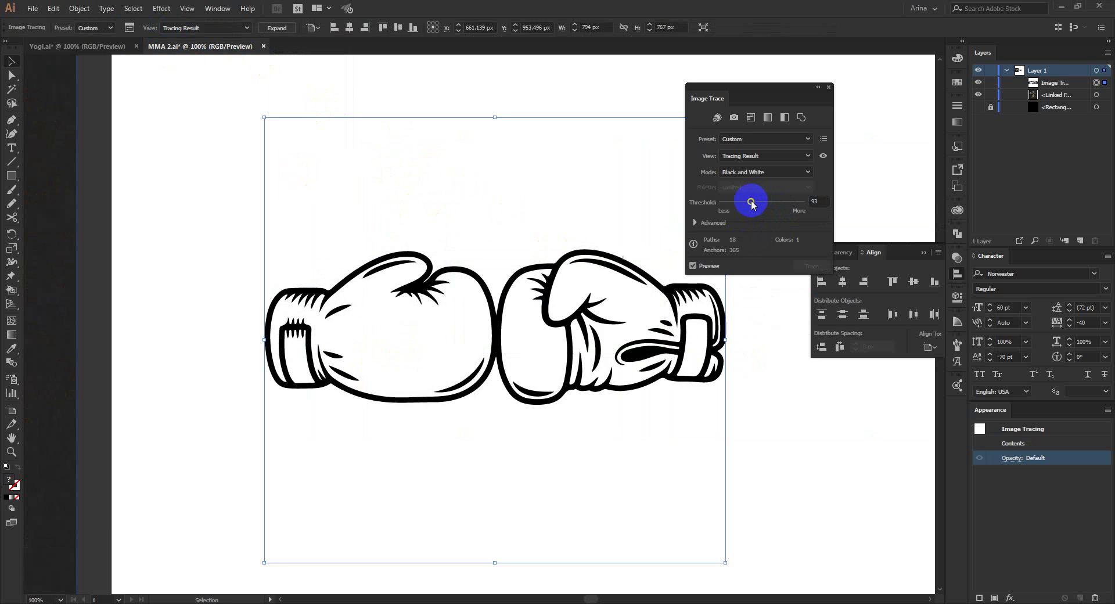
pyautogui.click(829, 88)
pyautogui.click(277, 28)
# Step: Move the Champion reference image beside the artboard's left edge
pyautogui.click(987, 293)
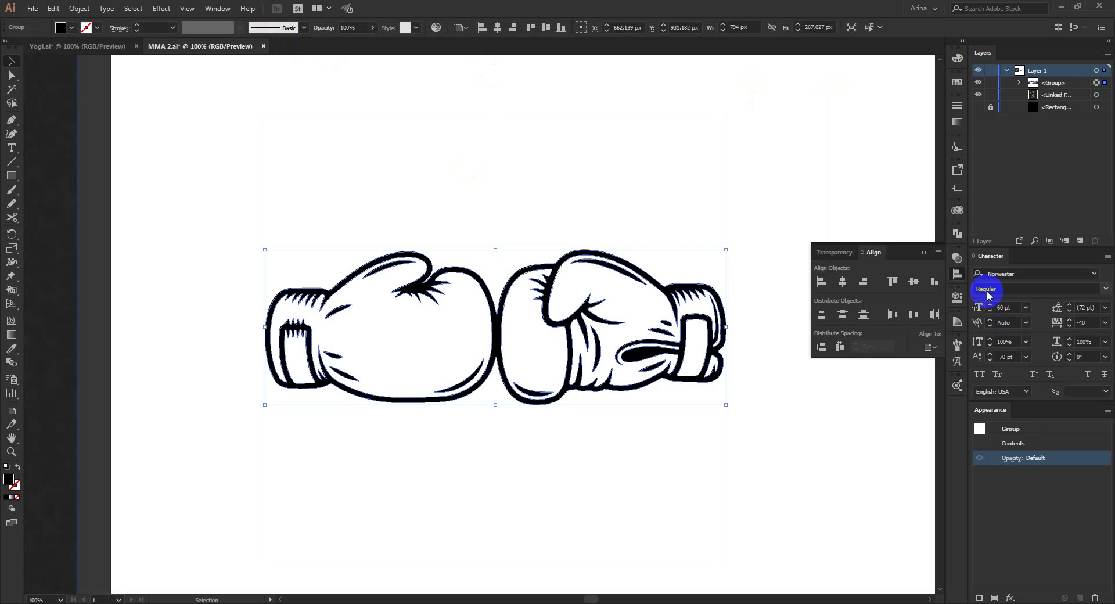
pyautogui.click(958, 274)
pyautogui.scroll(-1, 521, 430)
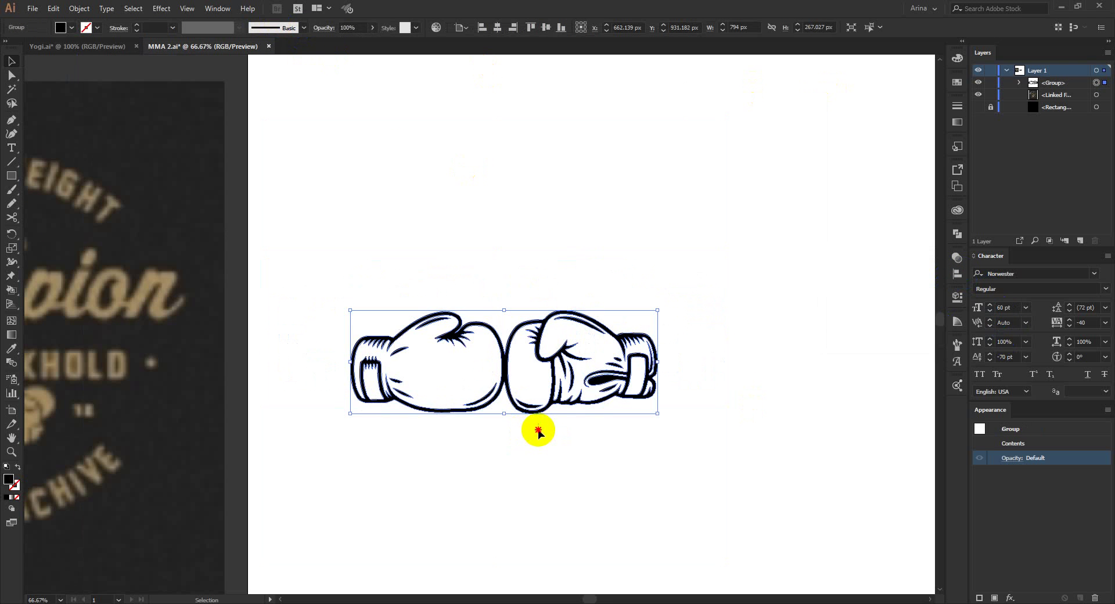
pyautogui.click(590, 434)
pyautogui.scroll(-1, 590, 434)
pyautogui.moveTo(219, 398); pyautogui.dragTo(302, 397)
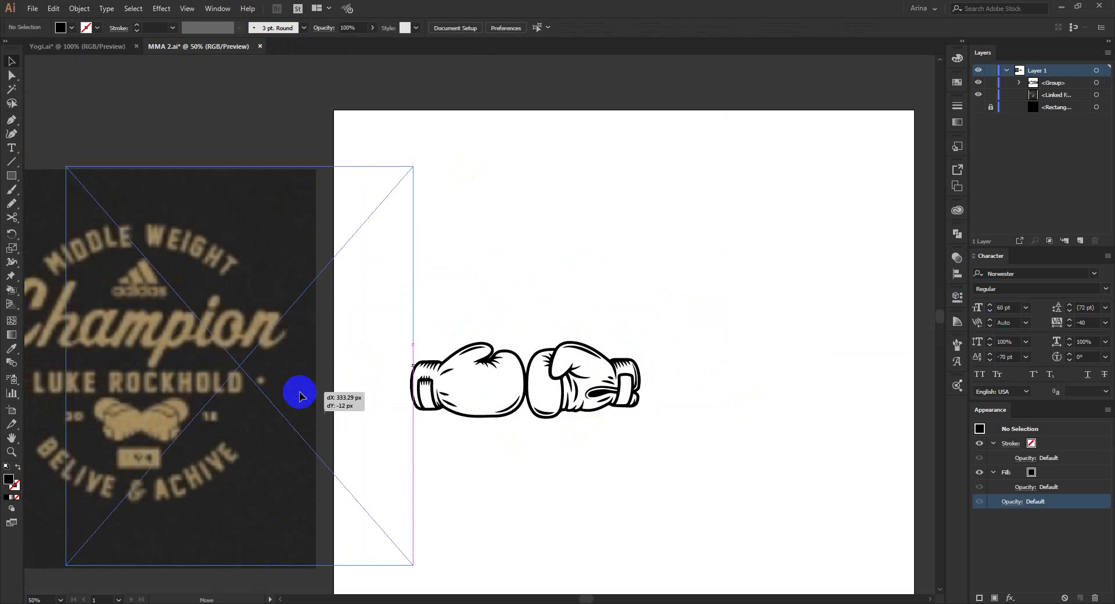
pyautogui.click(540, 439)
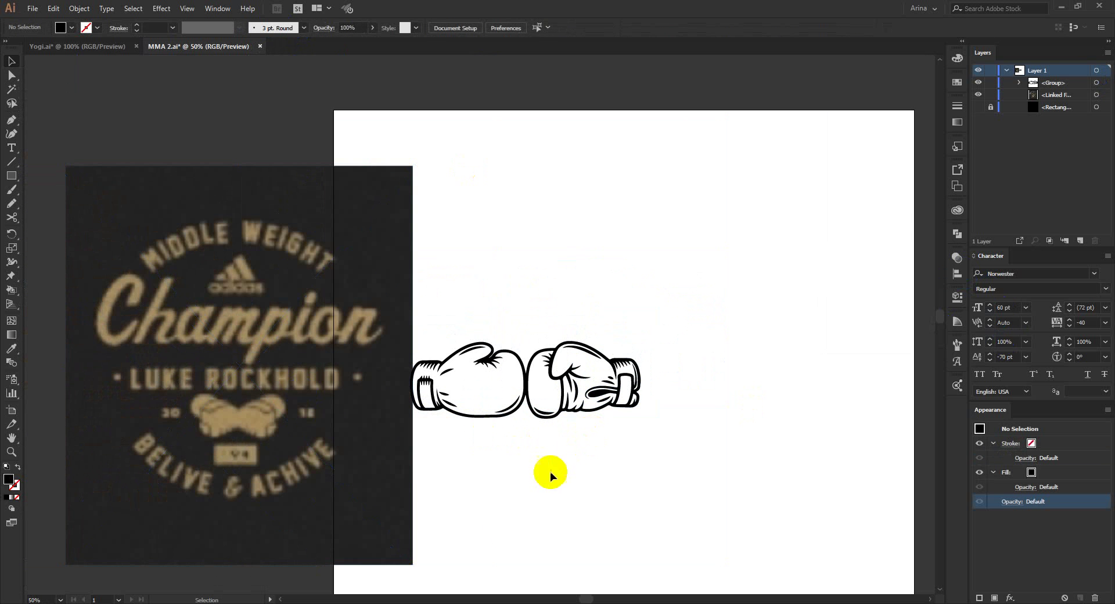
pyautogui.hotkey('alt', 'Tab')
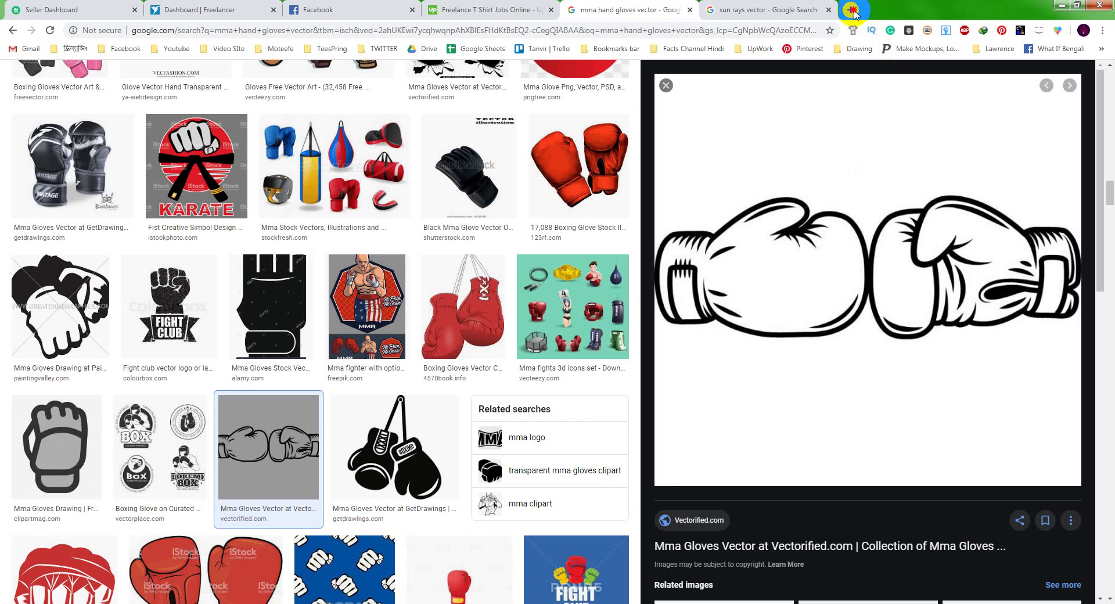
# Step: Search Google Images for 'adidas logo' in a new tab
pyautogui.click(851, 10)
pyautogui.write('adidas ')
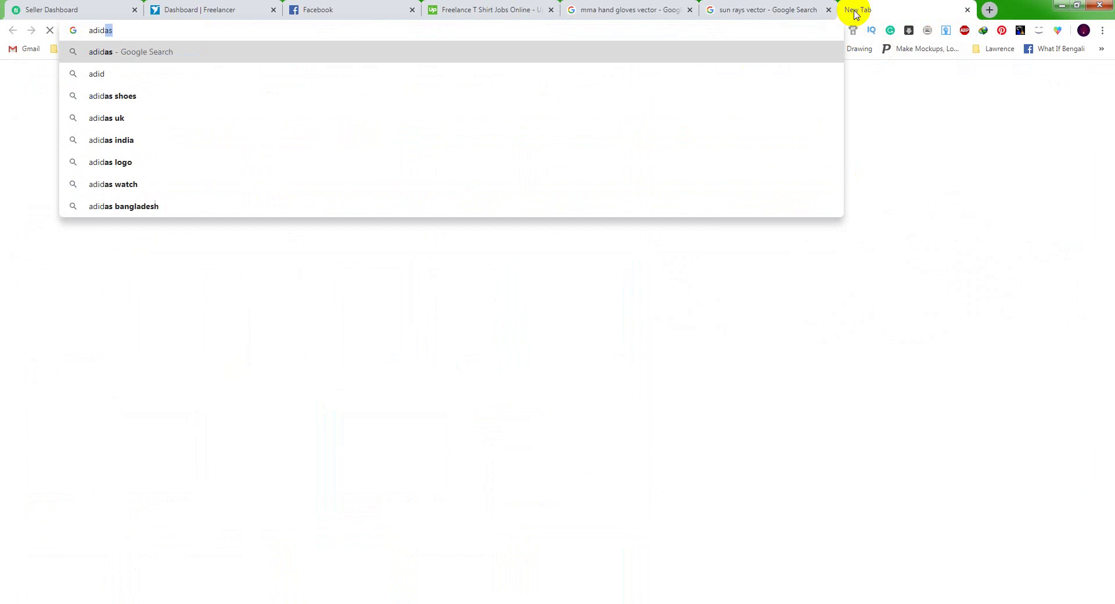
pyautogui.write('logo')
pyautogui.press('Return')
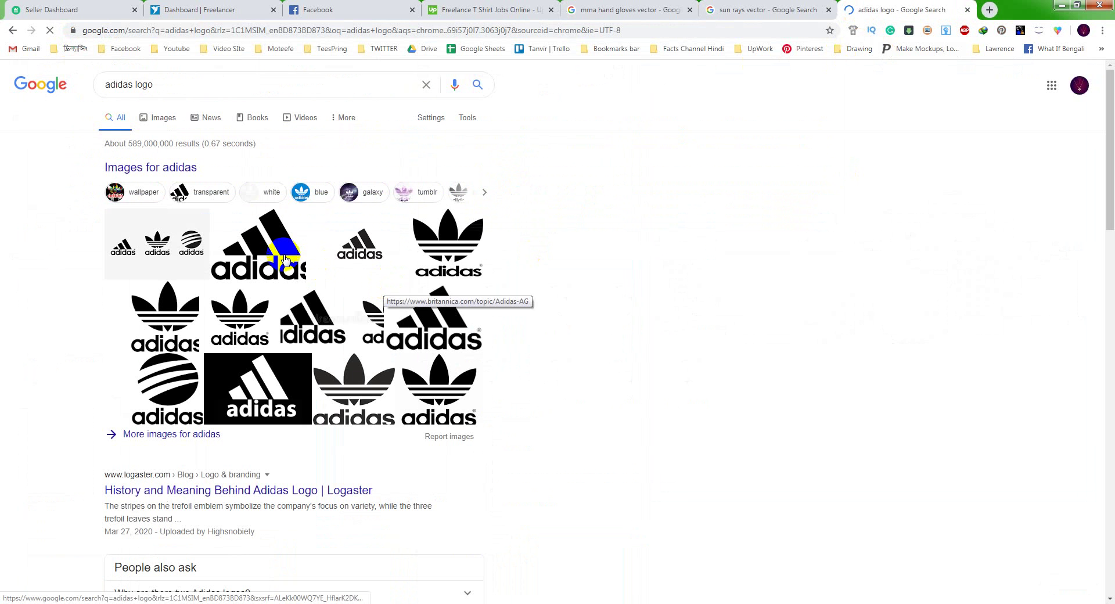
pyautogui.click(284, 259)
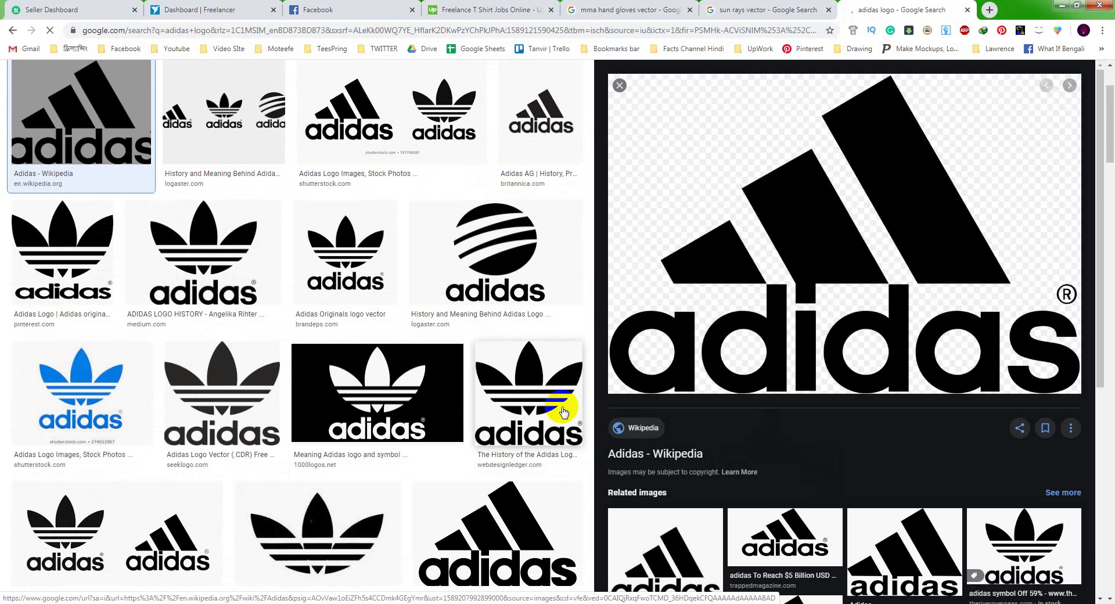
# Step: Preview the Wikipedia three-stripe adidas logo and copy its image
pyautogui.scroll(-5, 940, 495)
pyautogui.click(692, 423)
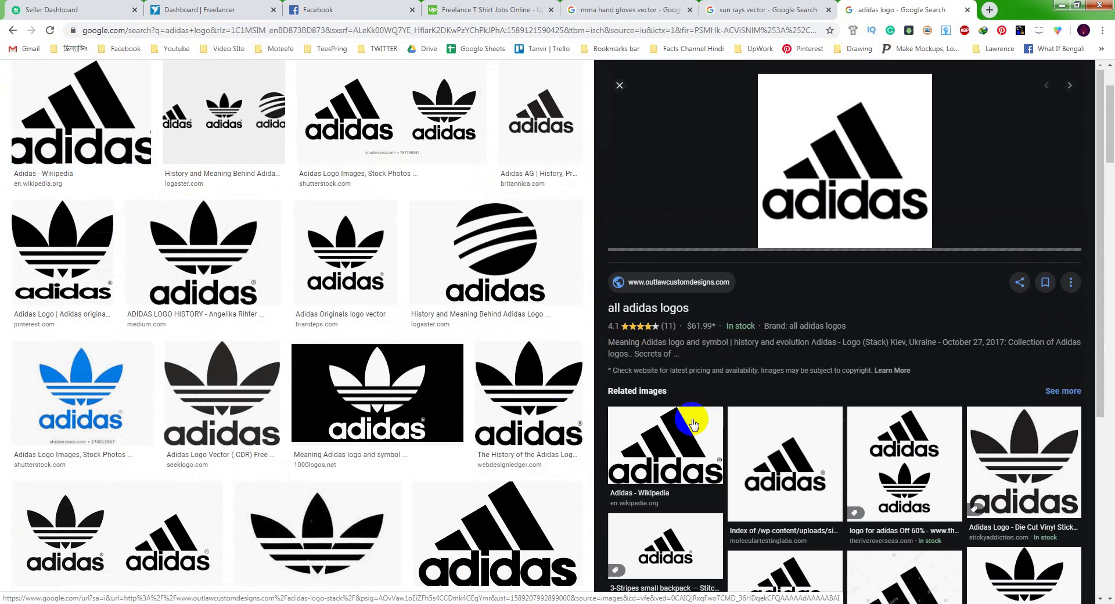
pyautogui.rightClick(866, 180)
pyautogui.press('Escape')
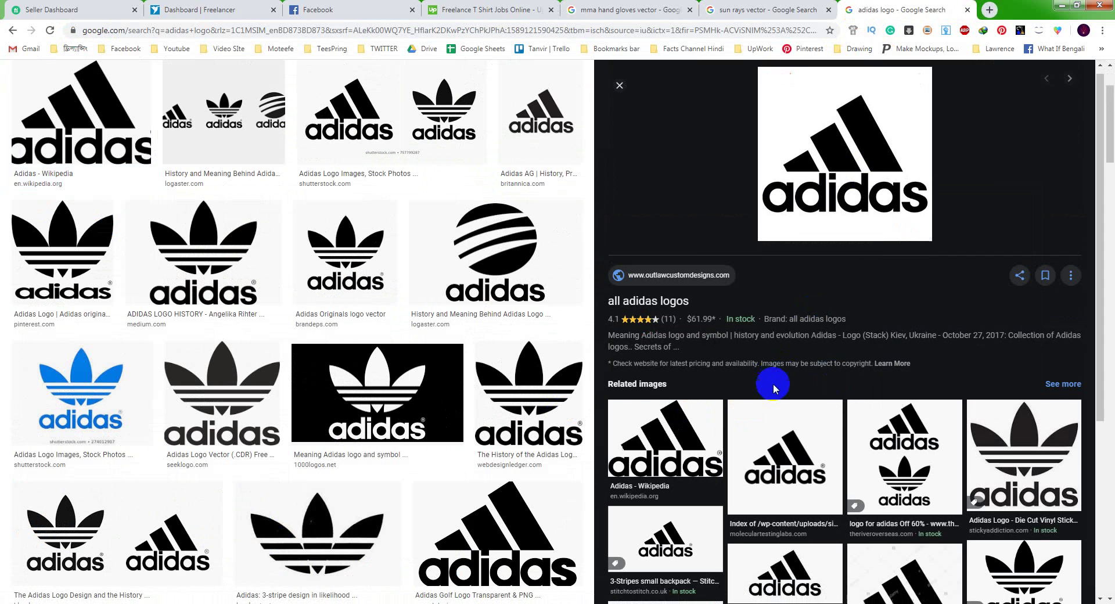
pyautogui.scroll(-3, 771, 378)
pyautogui.click(682, 280)
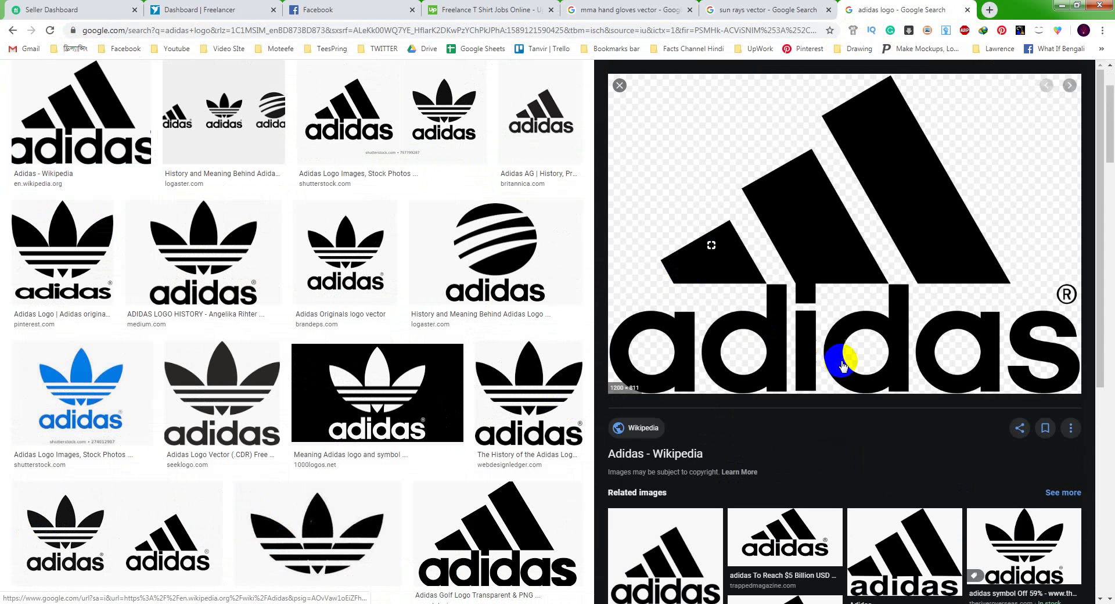
pyautogui.rightClick(808, 235)
pyautogui.click(832, 355)
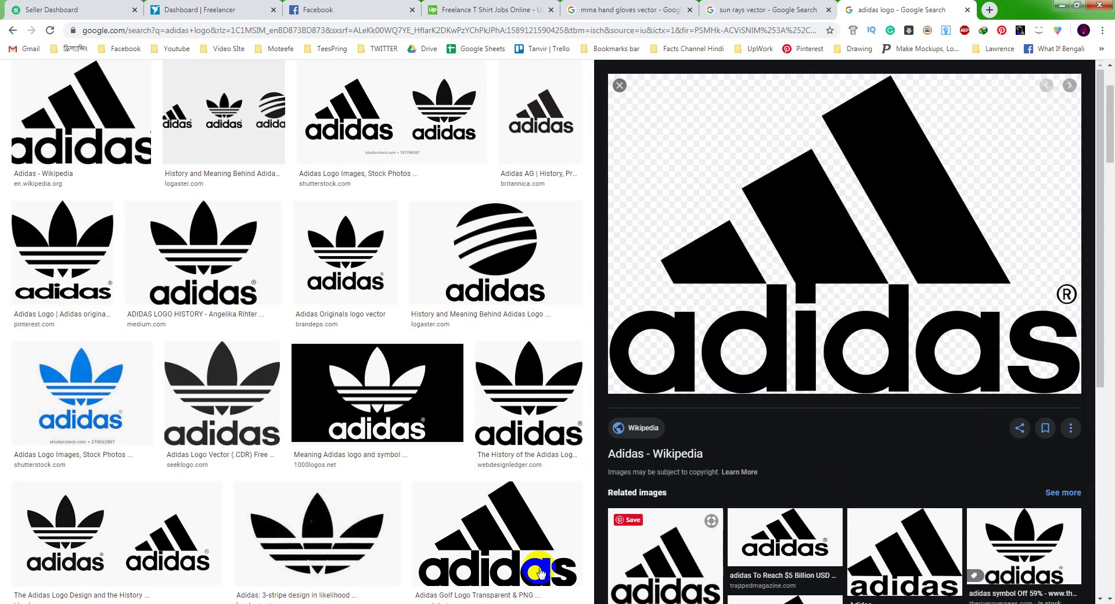
# Step: Paste the adidas logo into Illustrator, replacing a wrong black paste, and move it above the gloves
pyautogui.hotkey('alt', 'Tab')
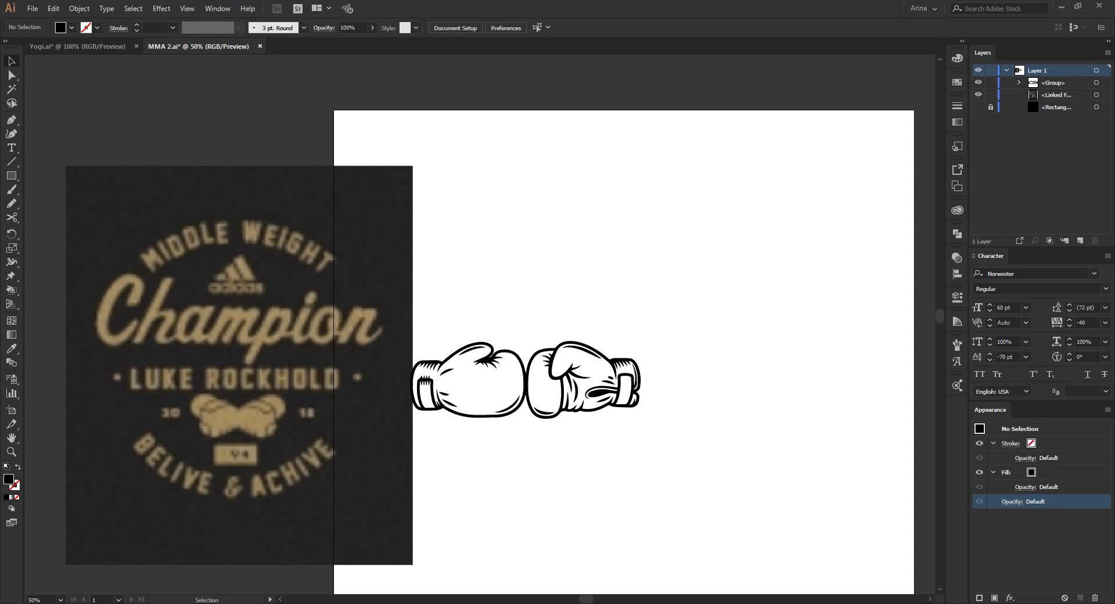
pyautogui.hotkey('ctrl', 'v')
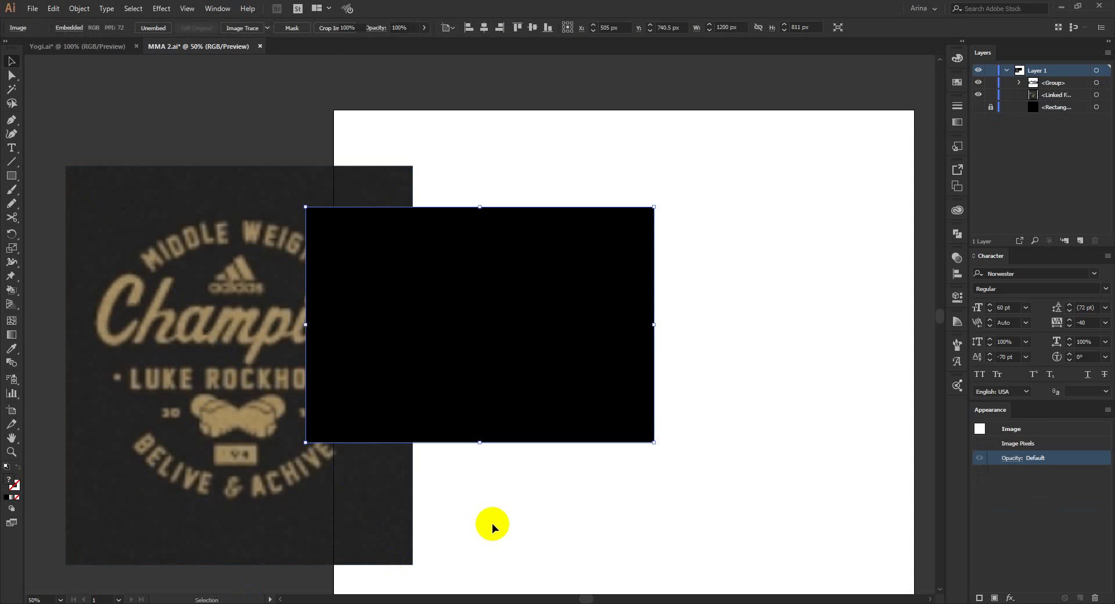
pyautogui.press('Delete')
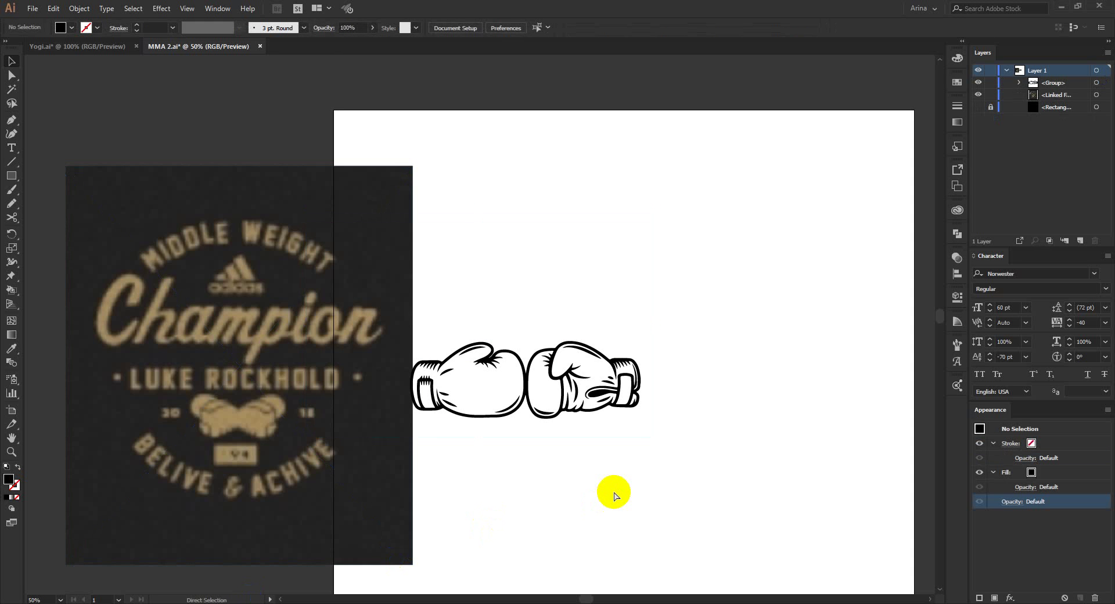
pyautogui.hotkey('ctrl', 'v')
pyautogui.moveTo(560, 392); pyautogui.dragTo(743, 308)
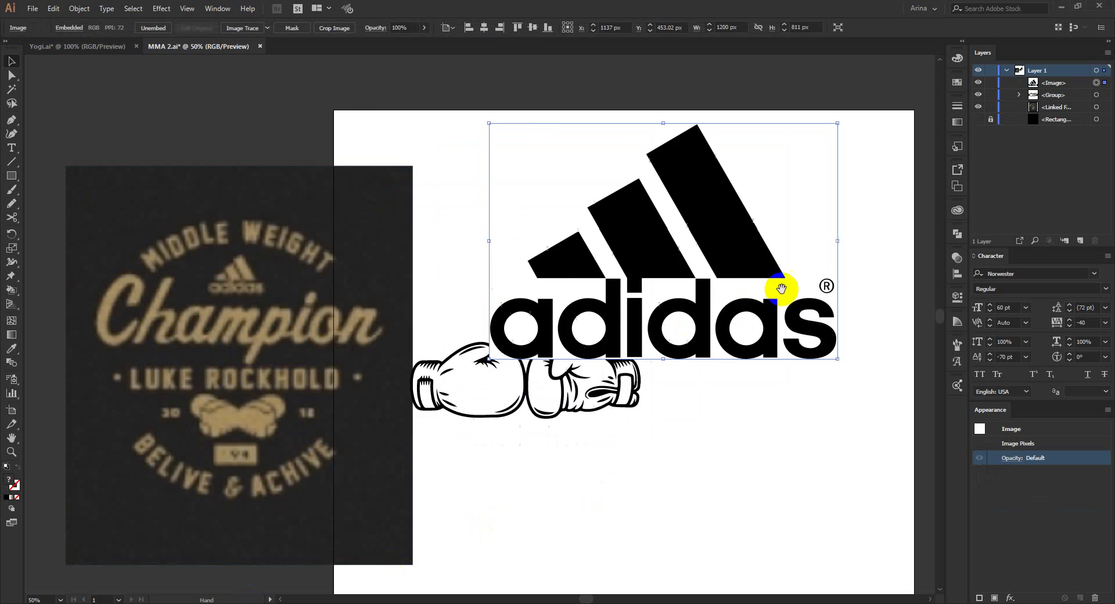
pyautogui.hscroll(5, 530, 349)
pyautogui.scroll(2, 530, 349)
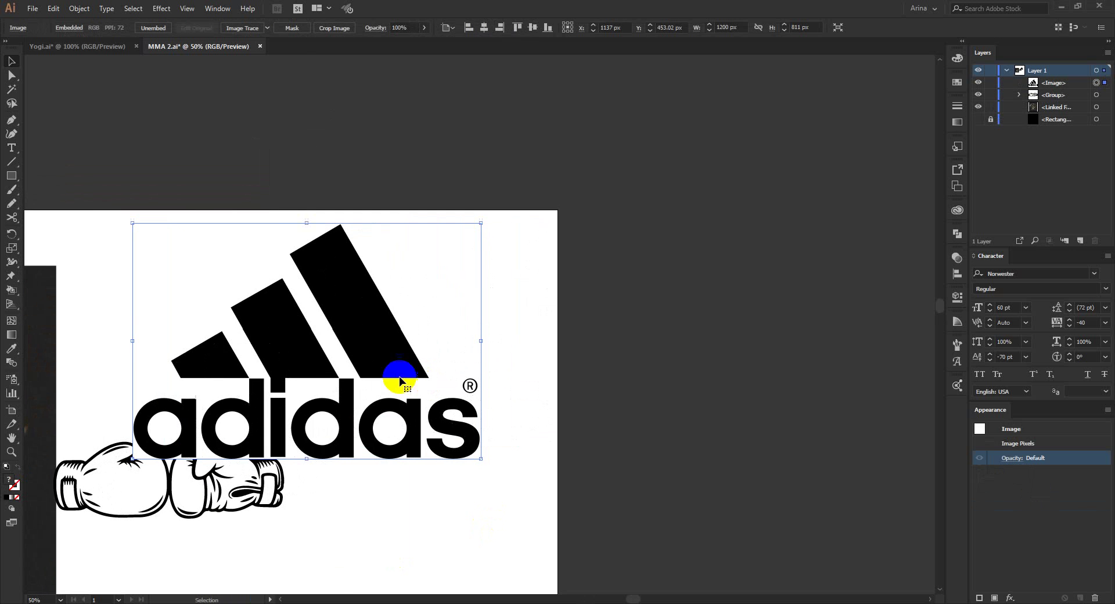
# Step: Trace the logo as a Silhouette with threshold 152 and expand it
pyautogui.click(268, 28)
pyautogui.click(294, 170)
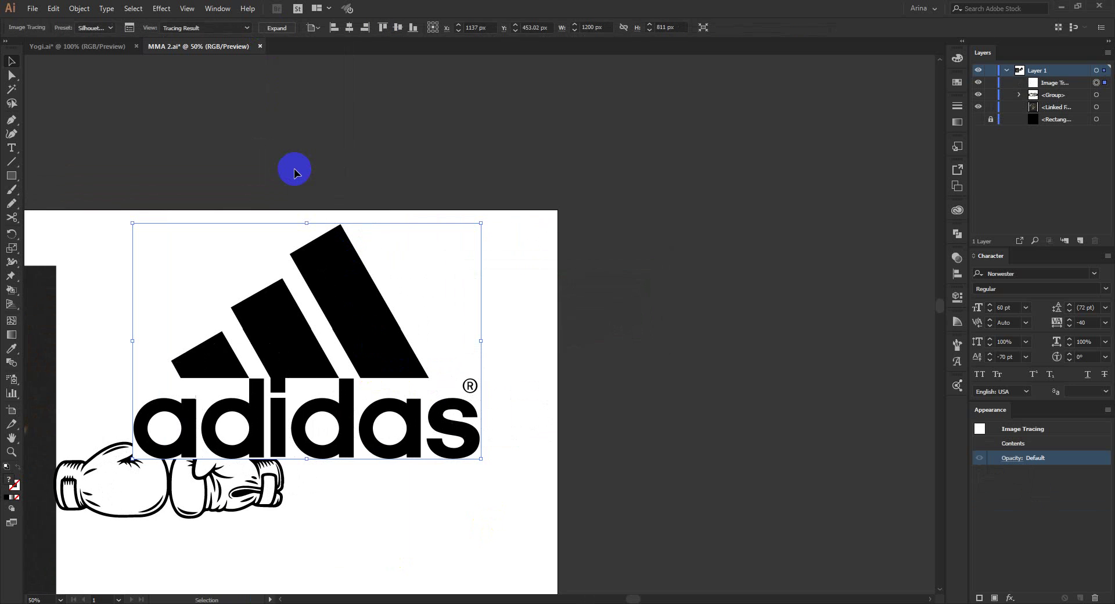
pyautogui.moveTo(345, 388); pyautogui.dragTo(376, 372)
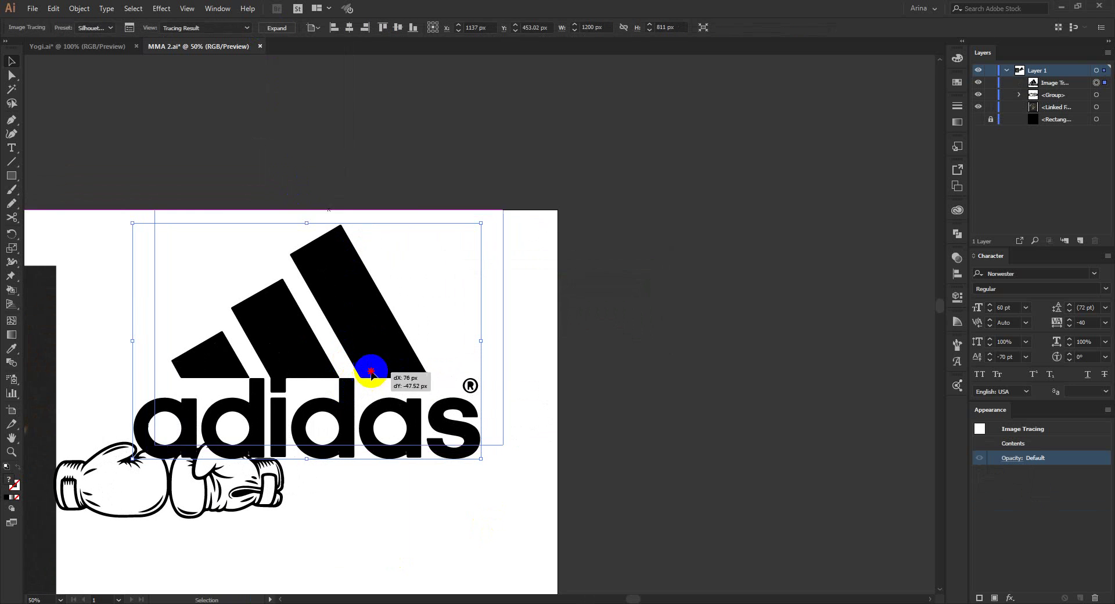
pyautogui.click(129, 28)
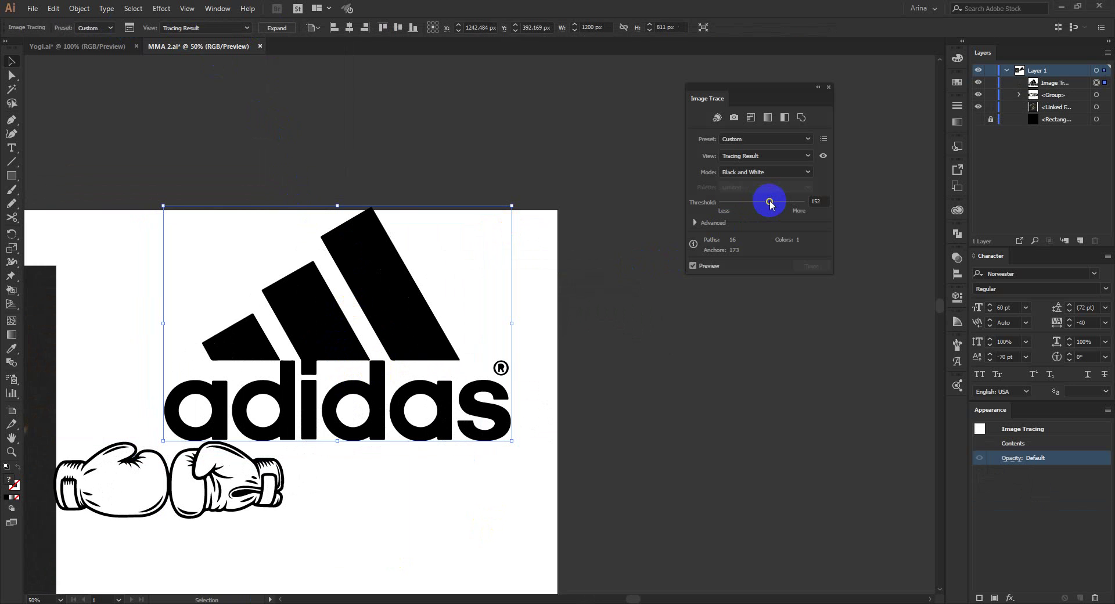
pyautogui.moveTo(770, 202); pyautogui.dragTo(769, 202)
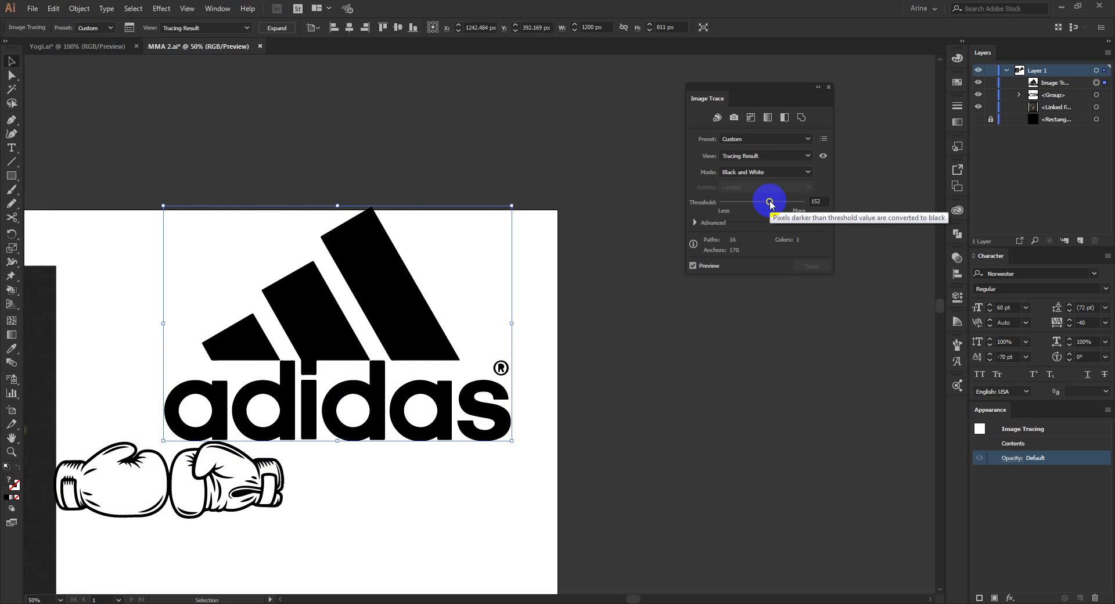
pyautogui.click(828, 88)
pyautogui.click(276, 28)
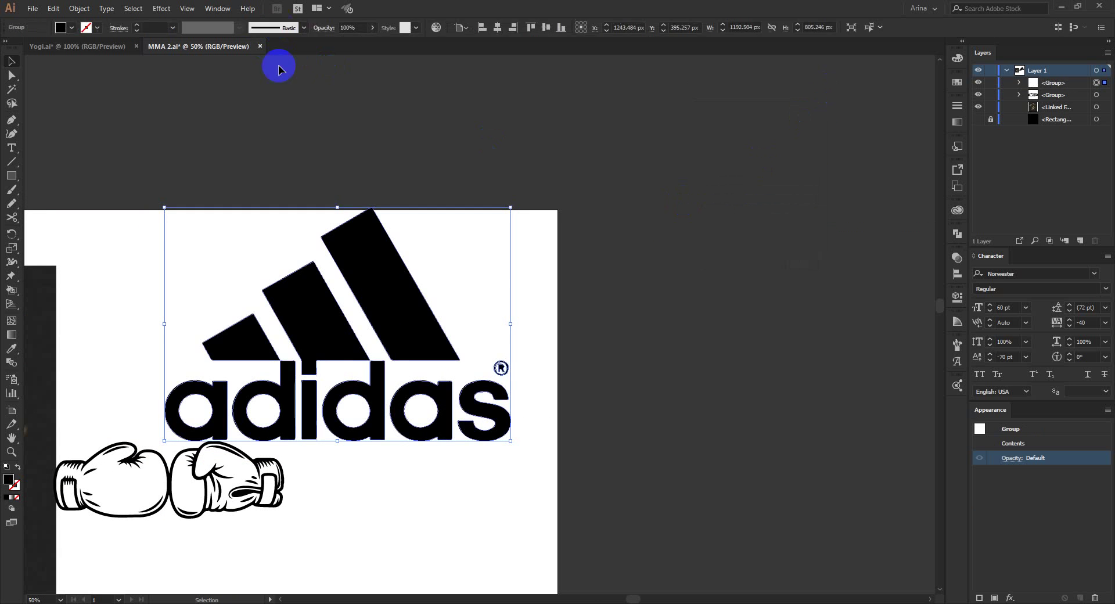
# Step: Add an opacity mask to the adidas logo from the Transparency panel
pyautogui.scroll(1, 183, 375)
pyautogui.scroll(2, 183, 375)
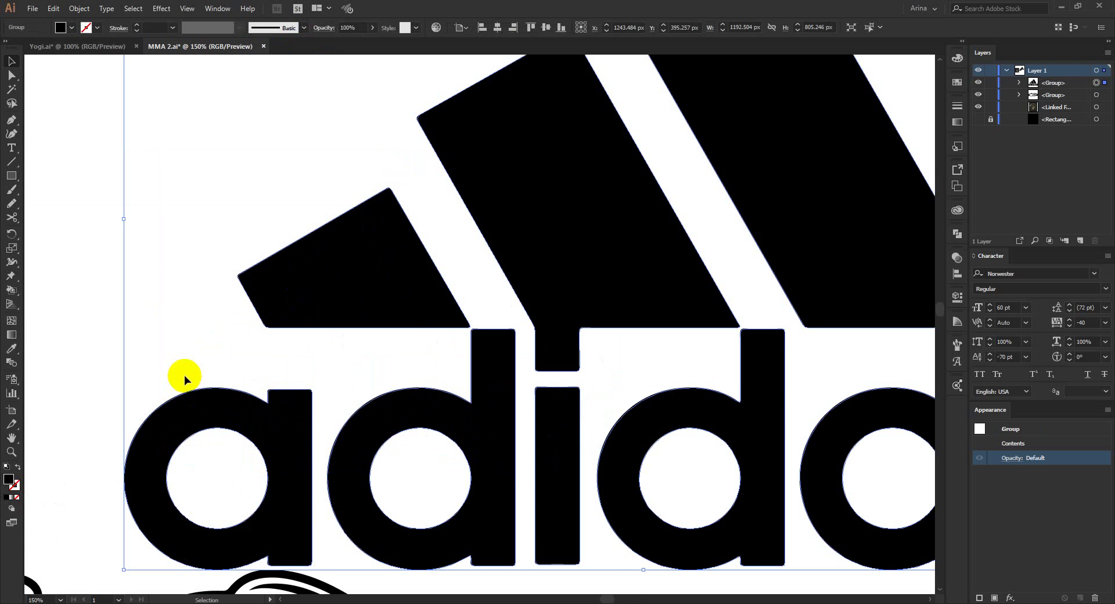
pyautogui.scroll(-1, 61, 372)
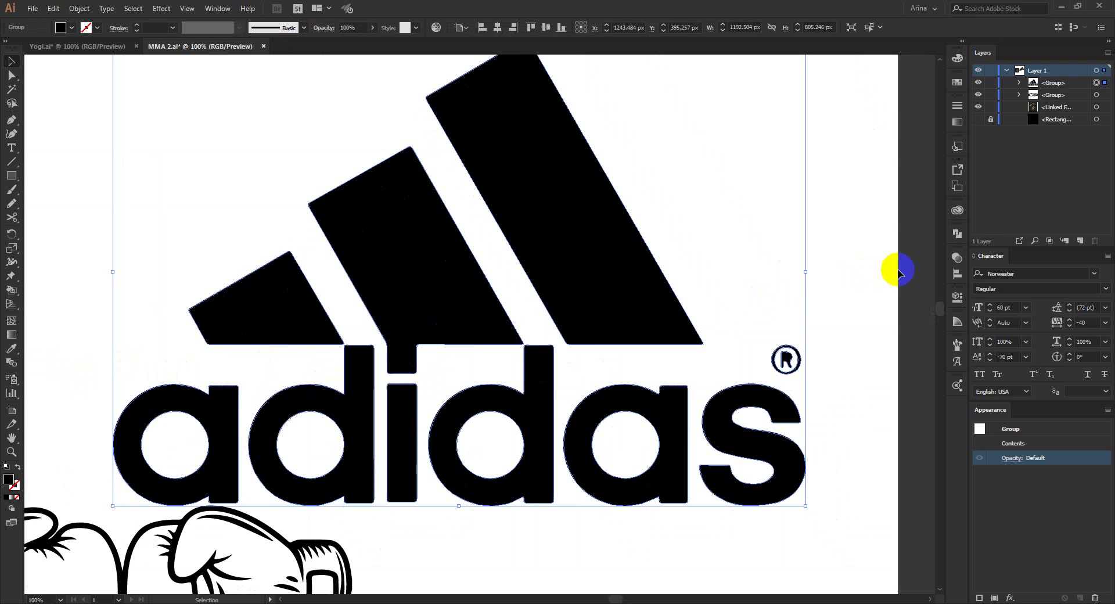
pyautogui.click(956, 258)
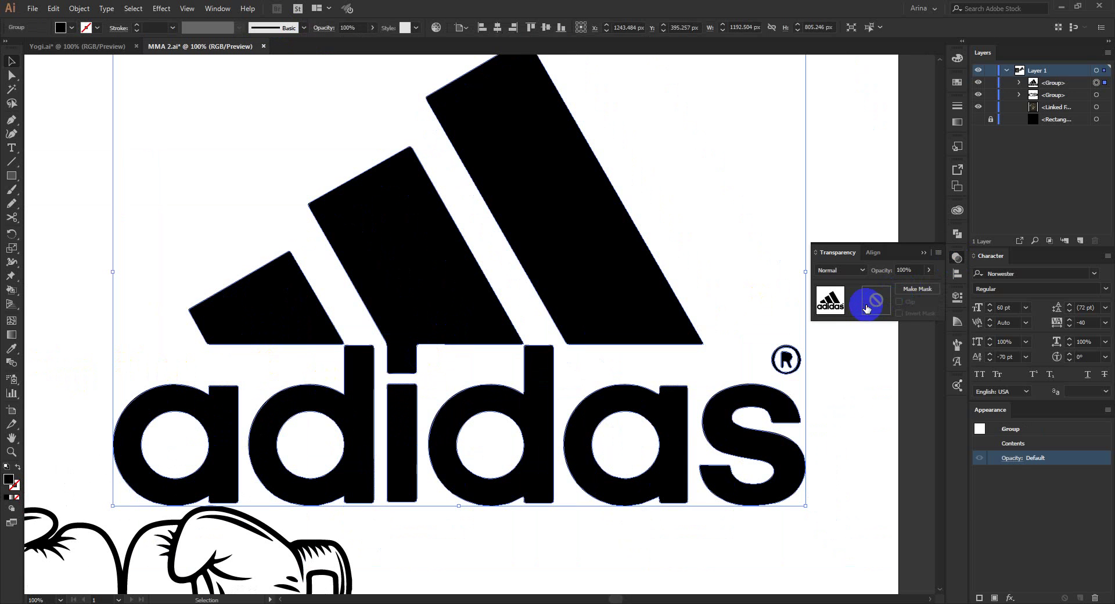
pyautogui.click(866, 307)
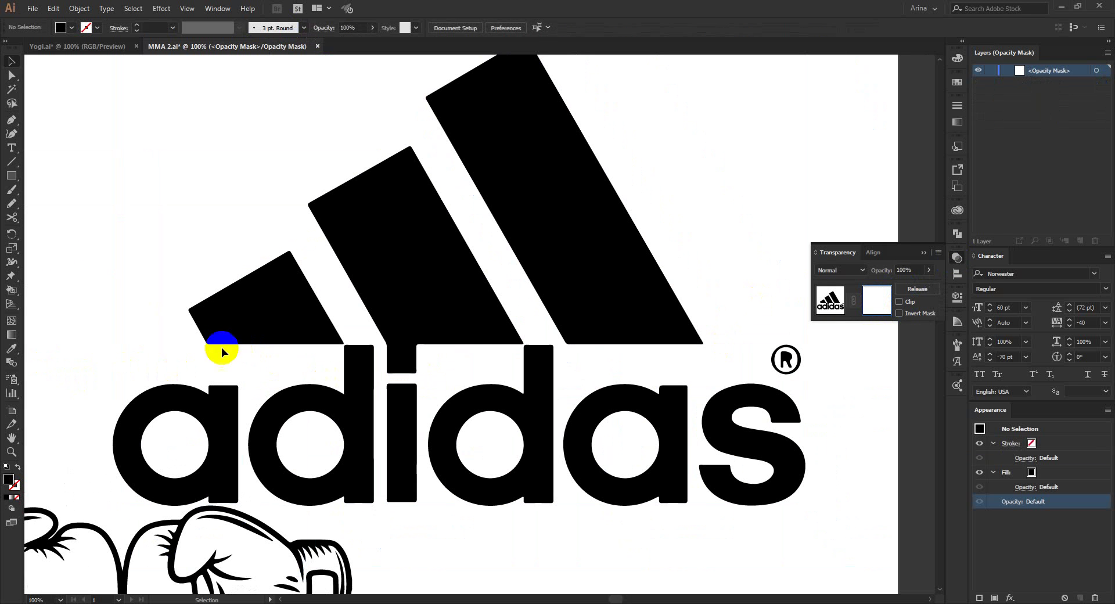
# Step: Draw a thin bar between the stripes and lettering in the mask, then return to the artwork
pyautogui.click(12, 148)
pyautogui.click(12, 176)
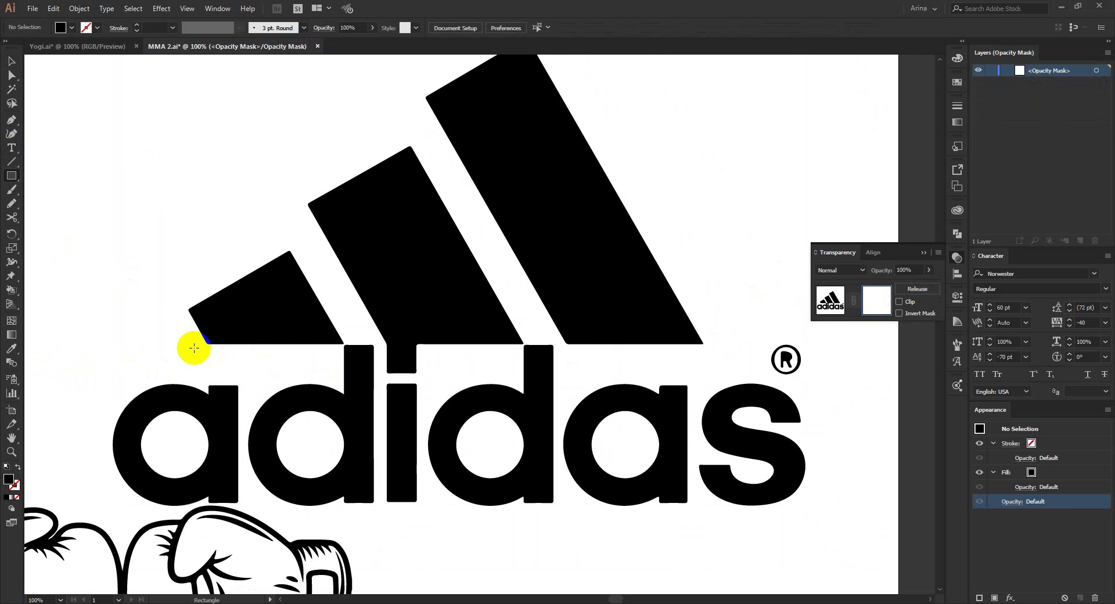
pyautogui.moveTo(197, 345); pyautogui.dragTo(739, 349)
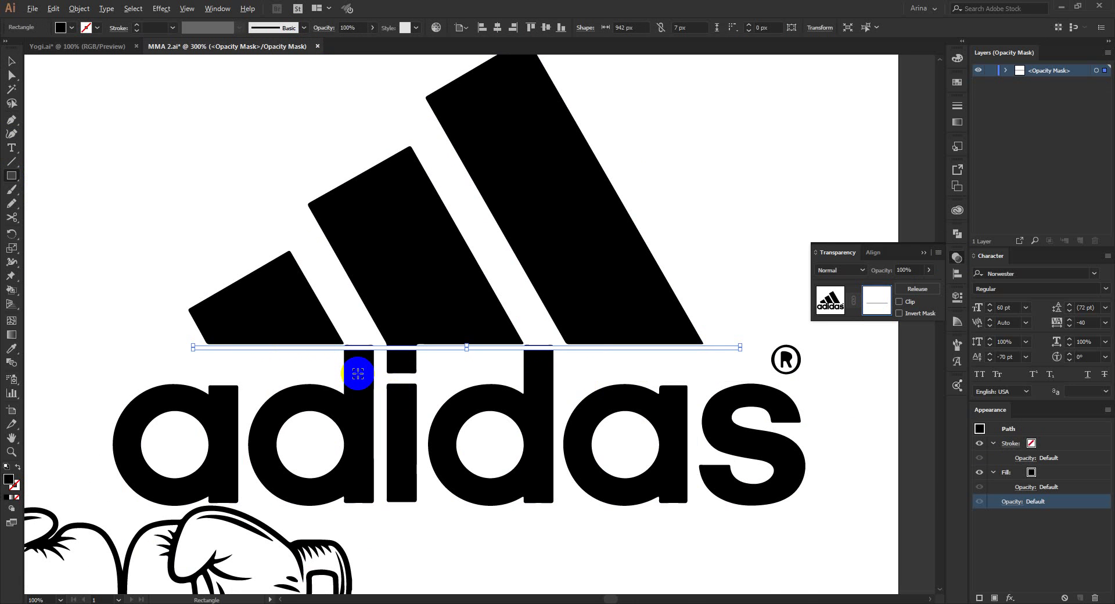
pyautogui.keyDown('alt'); pyautogui.scroll(3, 358, 373); pyautogui.keyUp('alt')
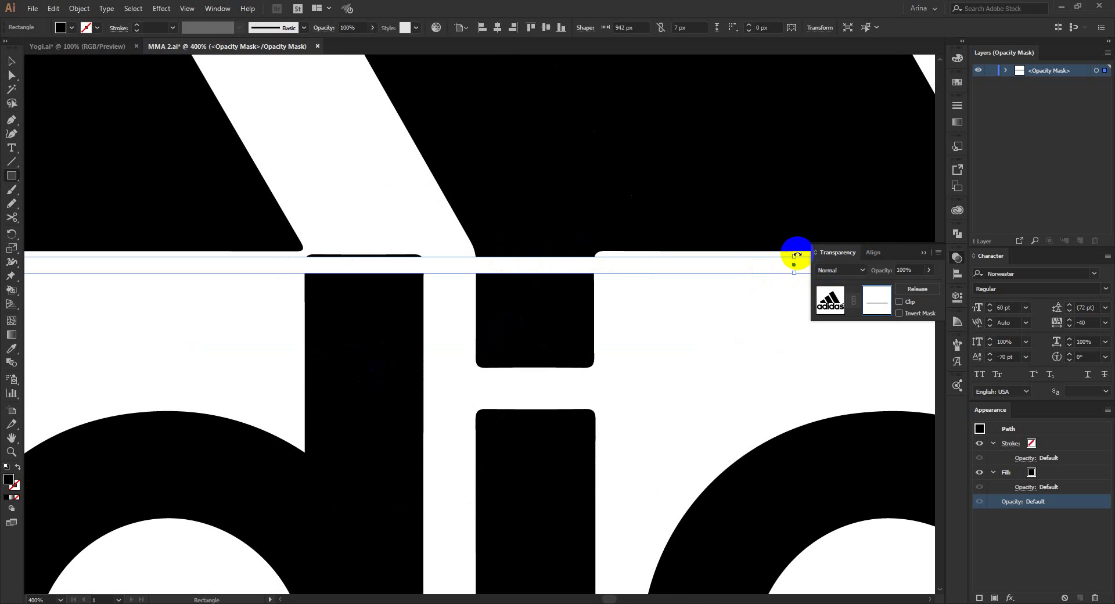
pyautogui.moveTo(795, 256); pyautogui.dragTo(794, 246)
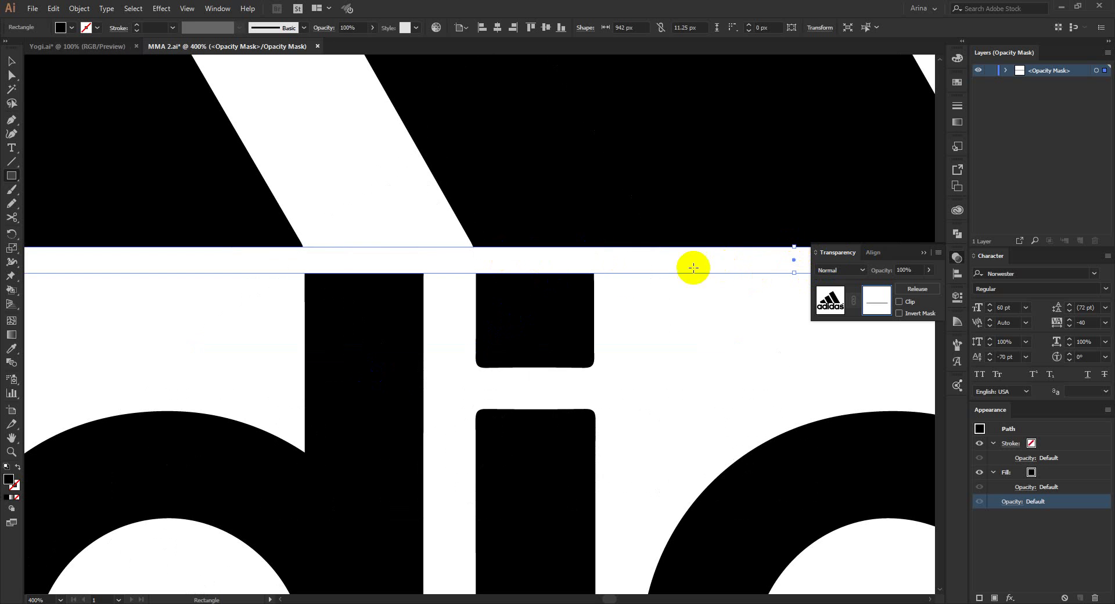
pyautogui.keyDown('alt'); pyautogui.scroll(-3, 413, 282); pyautogui.keyUp('alt')
pyautogui.keyDown('alt'); pyautogui.scroll(-1, 389, 283); pyautogui.keyUp('alt')
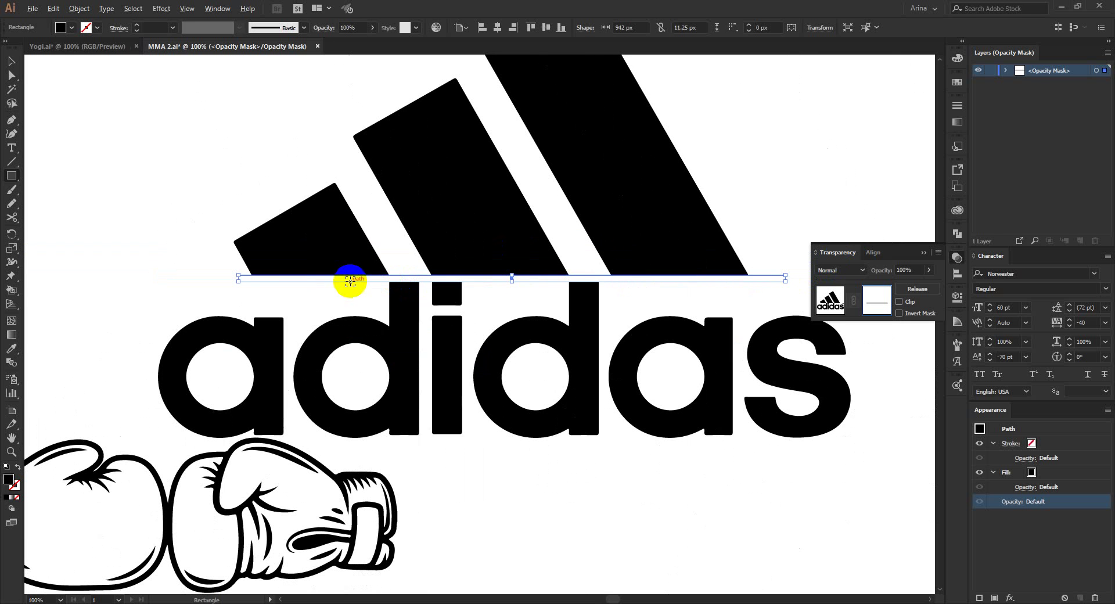
pyautogui.press('v')
pyautogui.click(511, 303)
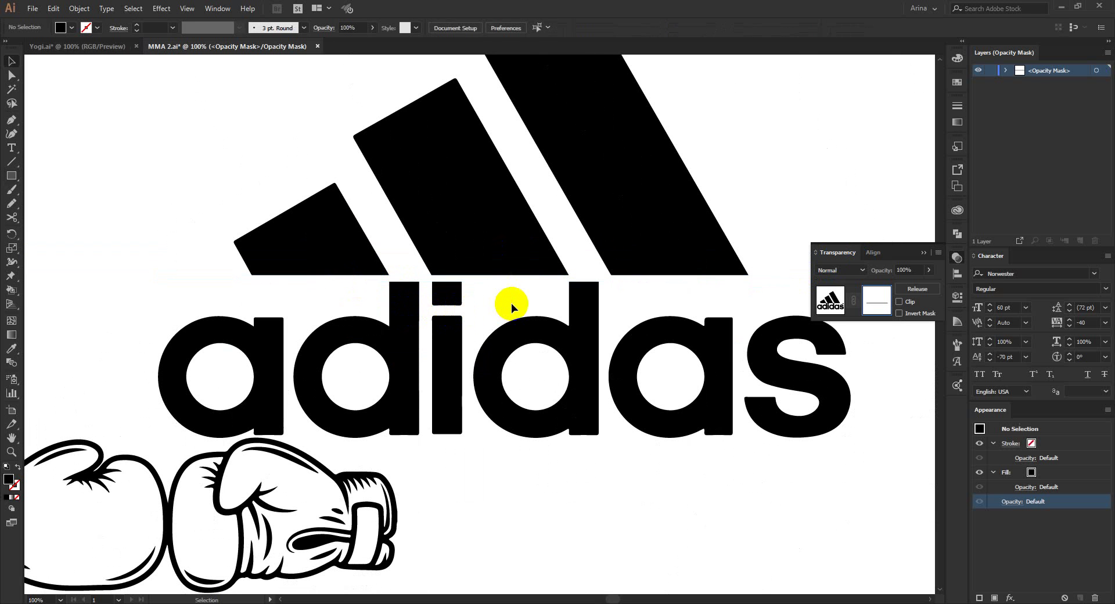
pyautogui.click(845, 303)
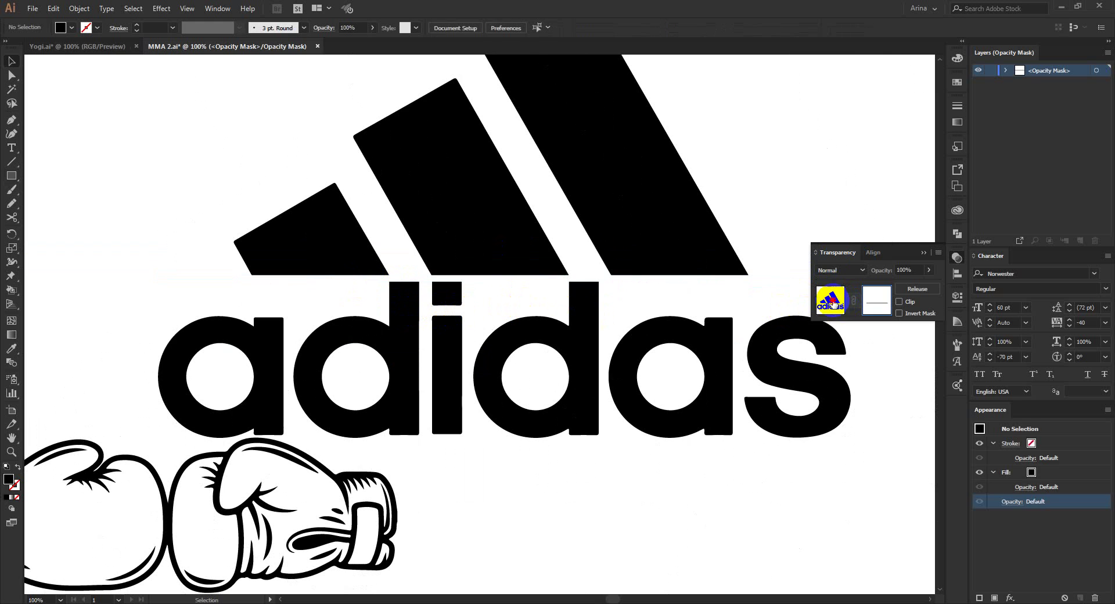
# Step: Isolate the adidas logo group and delete the old R inside the ® circle
pyautogui.keyDown('alt'); pyautogui.scroll(-2, 393, 451); pyautogui.keyUp('alt')
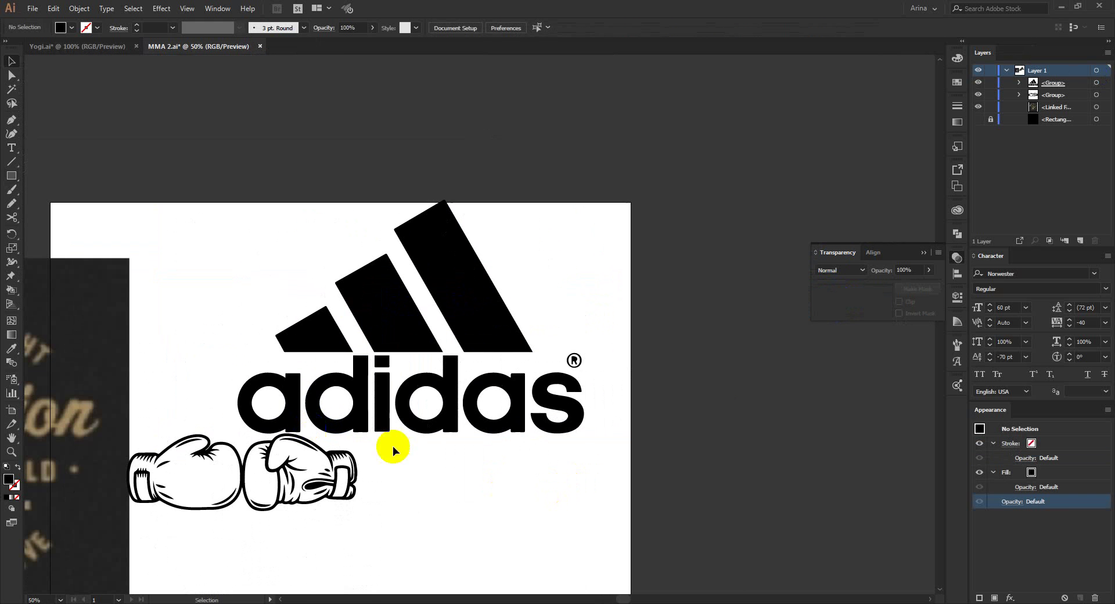
pyautogui.keyDown('alt'); pyautogui.scroll(4, 581, 362); pyautogui.keyUp('alt')
pyautogui.click(556, 360)
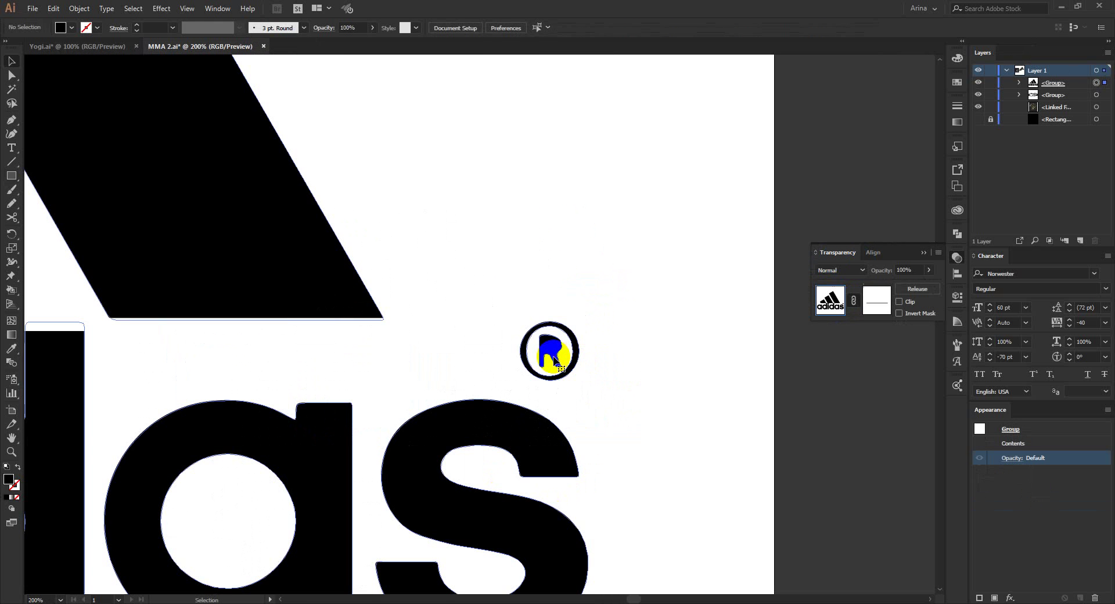
pyautogui.doubleClick(556, 360)
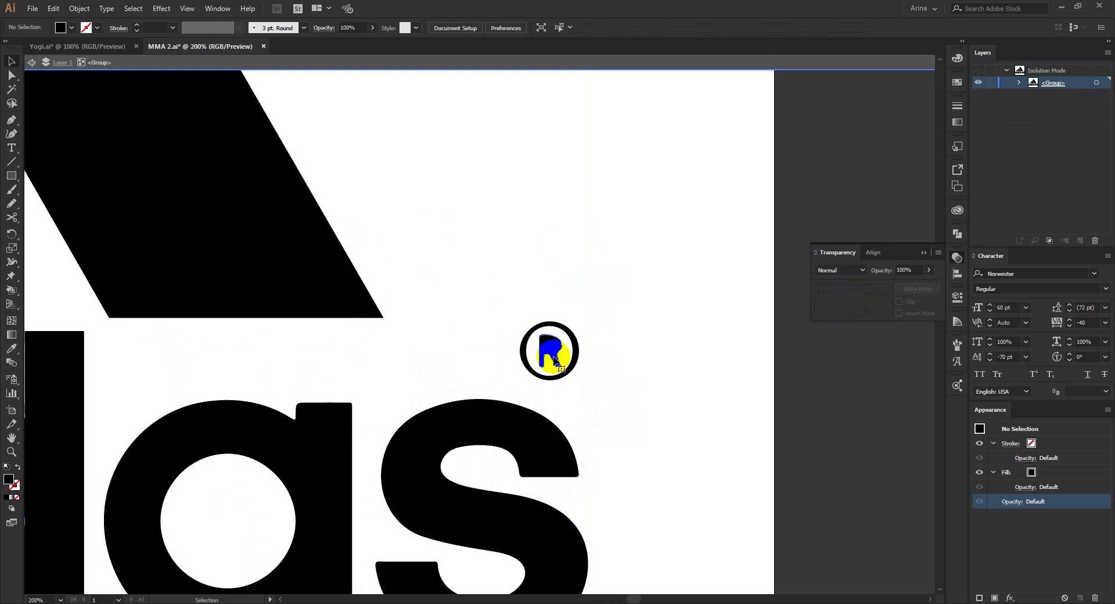
pyautogui.click(556, 361)
pyautogui.press('Delete')
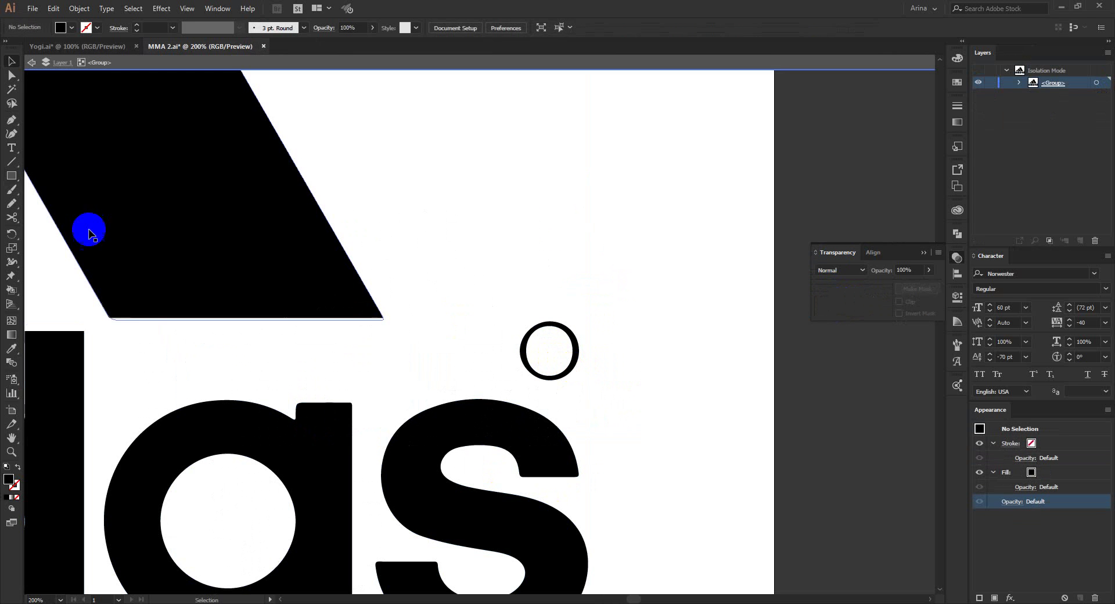
# Step: Type a new R in the circle and reset its character settings to Myriad Pro defaults
pyautogui.click(11, 147)
pyautogui.click(540, 353)
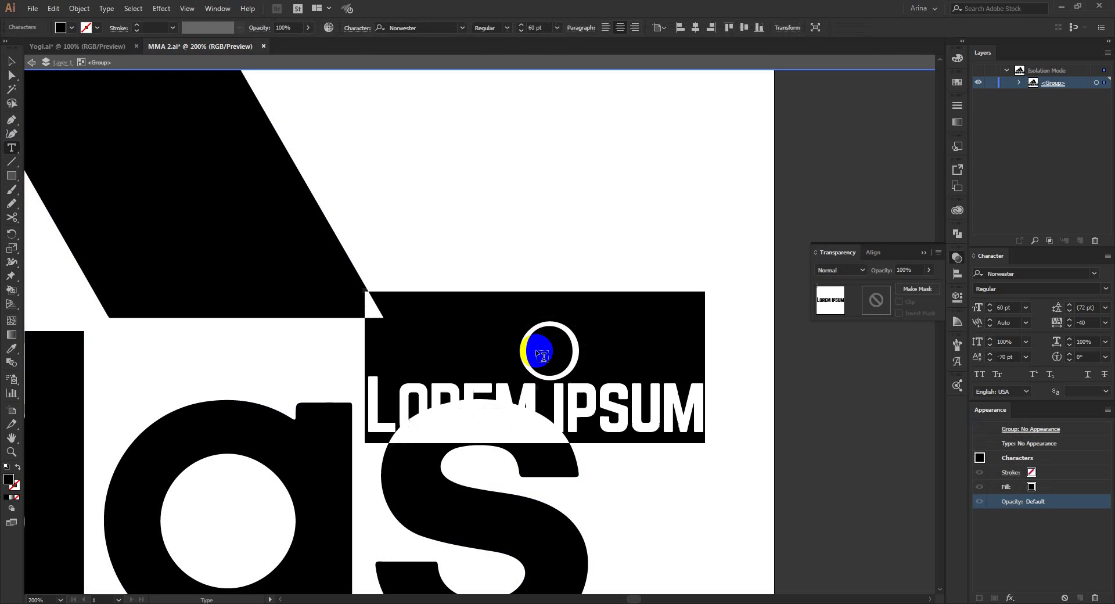
pyautogui.write('R')
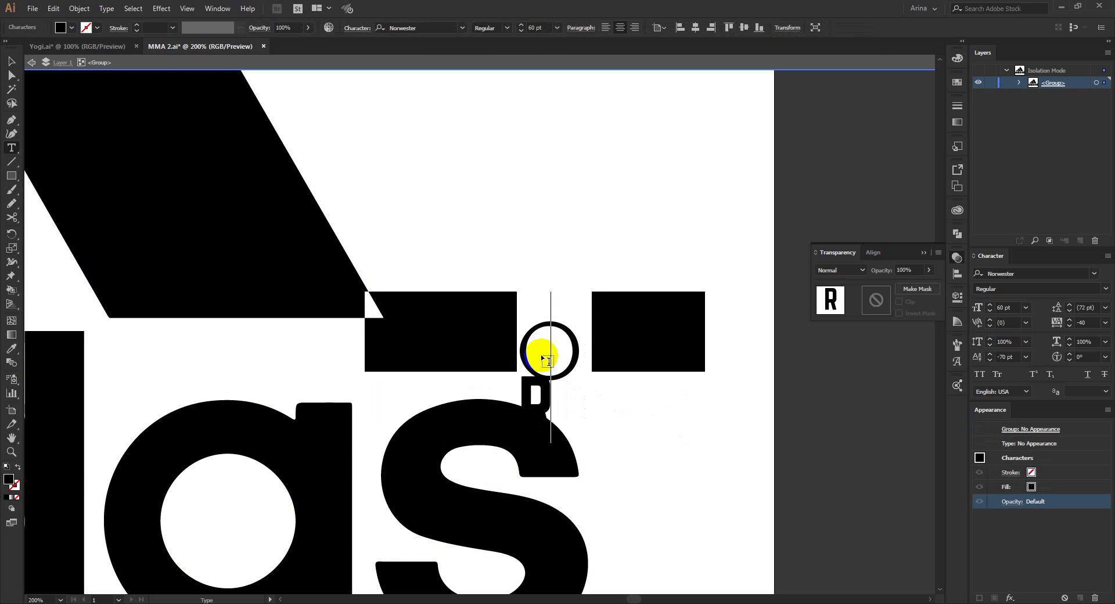
pyautogui.click(12, 61)
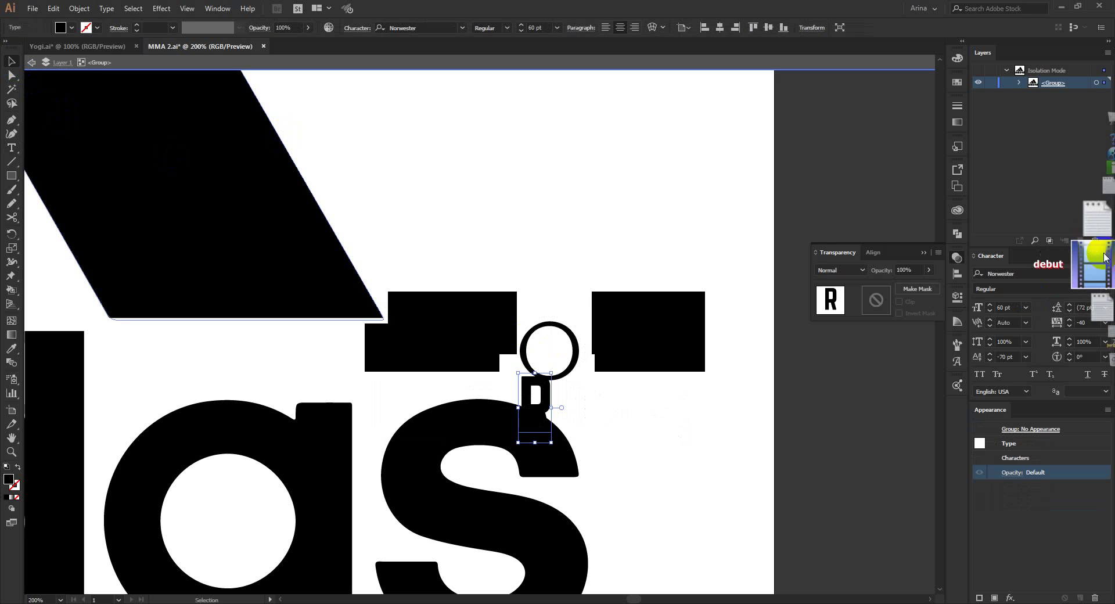
pyautogui.click(1107, 256)
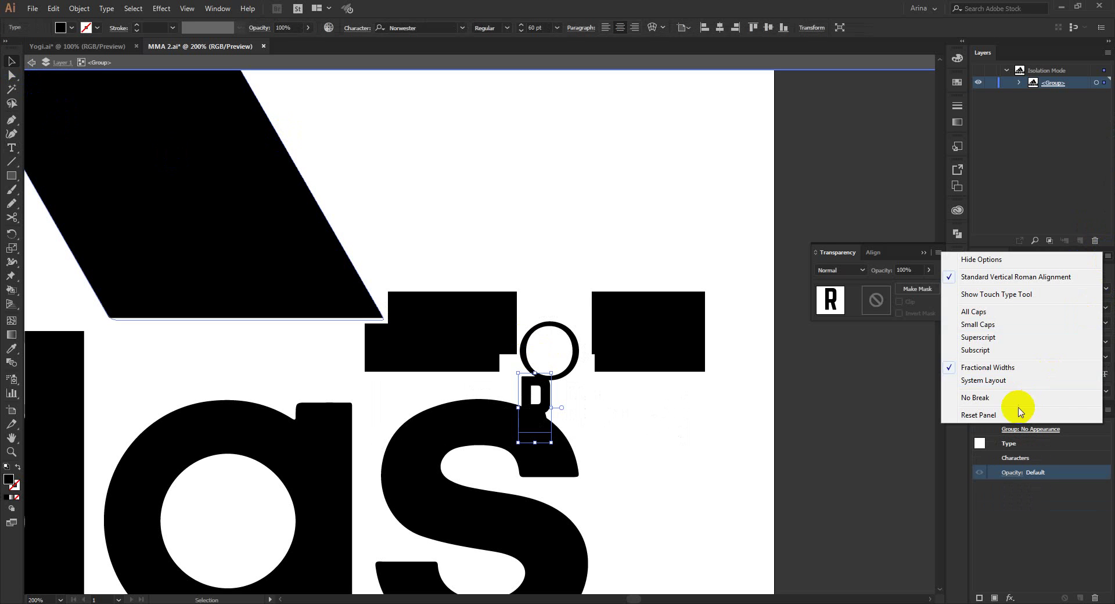
pyautogui.click(978, 415)
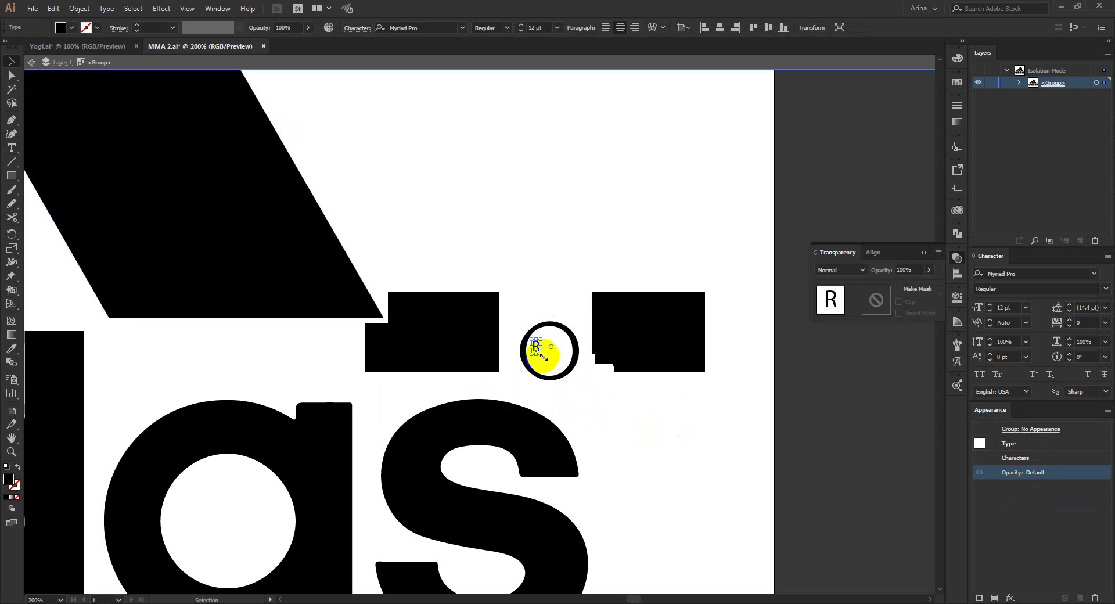
# Step: Scale the R to fill the circle, convert it to outlines, and exit isolation
pyautogui.moveTo(543, 354)
pyautogui.mouseDown()
pyautogui.moveTo(569, 377)
pyautogui.moveTo(548, 353)
pyautogui.moveTo(560, 358)
pyautogui.mouseUp()
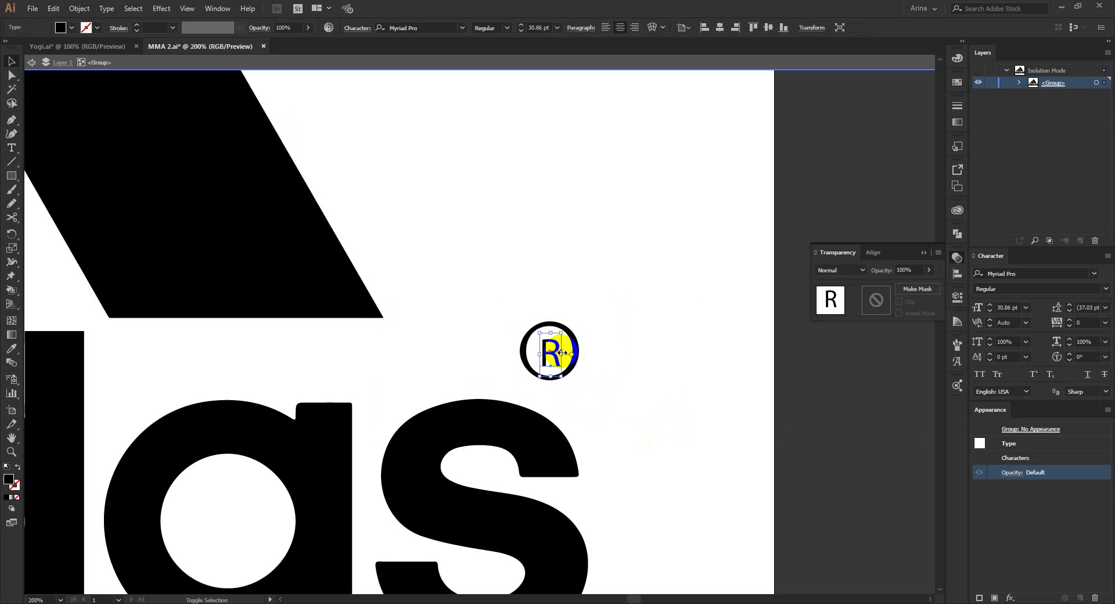
pyautogui.rightClick(550, 350)
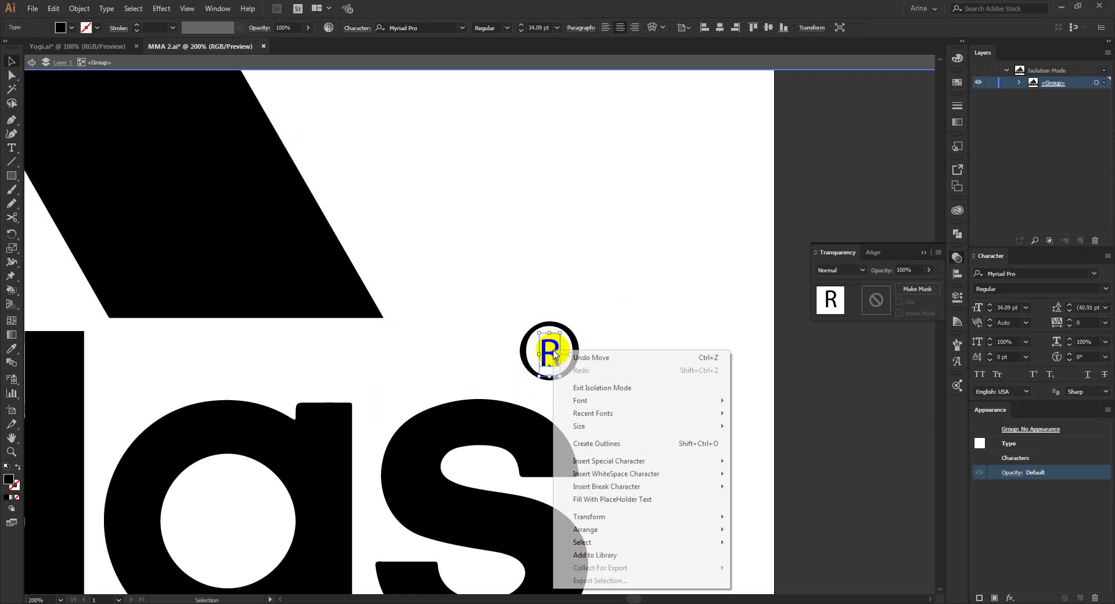
pyautogui.click(595, 440)
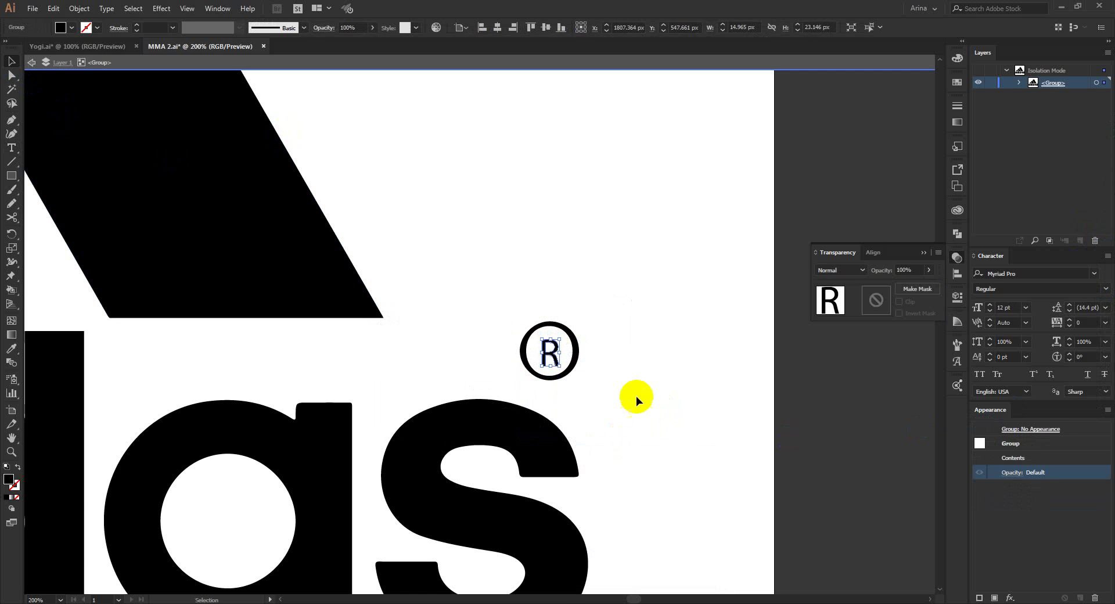
pyautogui.click(607, 385)
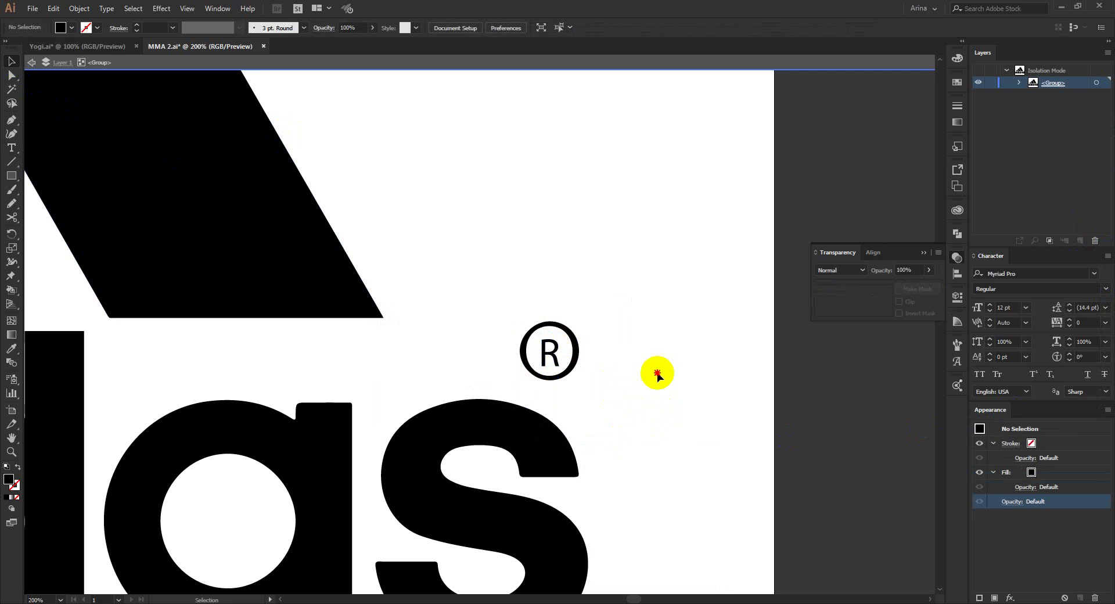
pyautogui.scroll(-2, 663, 264)
pyautogui.doubleClick(653, 262)
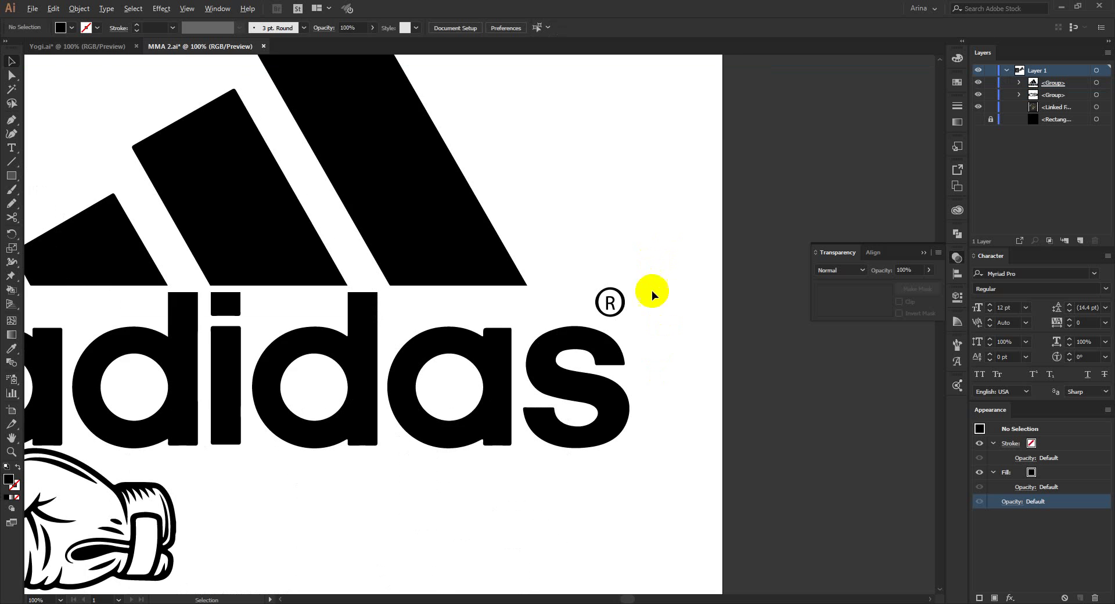
# Step: Shrink the adidas logo and horizontally centre it above the boxing gloves
pyautogui.scroll(-2, 650, 305)
pyautogui.click(641, 341)
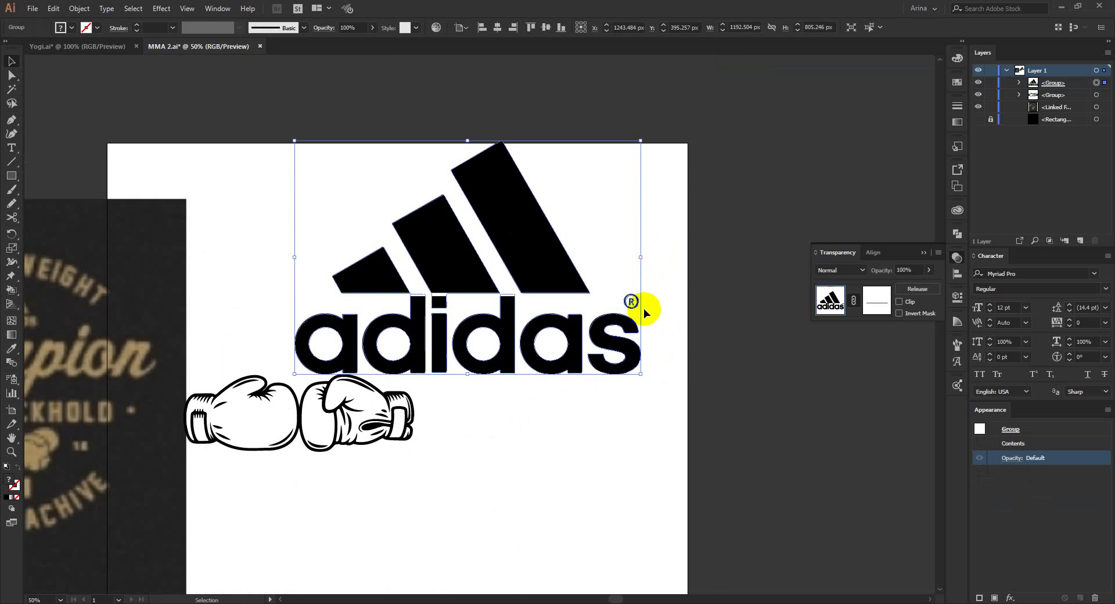
pyautogui.moveTo(642, 258); pyautogui.dragTo(414, 259)
pyautogui.moveTo(410, 402); pyautogui.dragTo(464, 354)
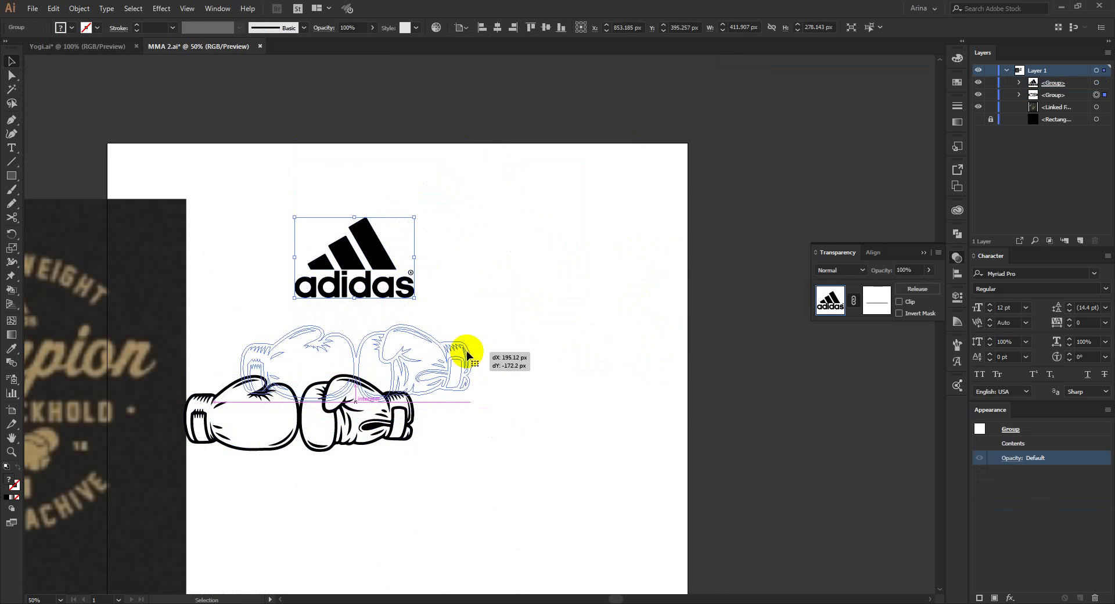
pyautogui.moveTo(246, 221); pyautogui.dragTo(501, 453)
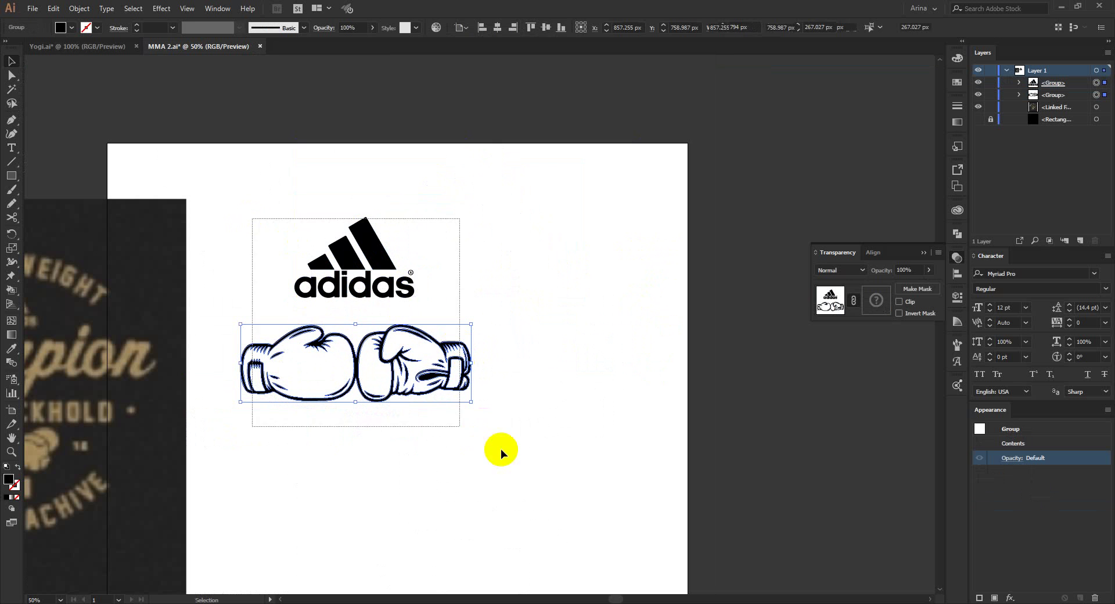
pyautogui.click(465, 28)
pyautogui.click(496, 27)
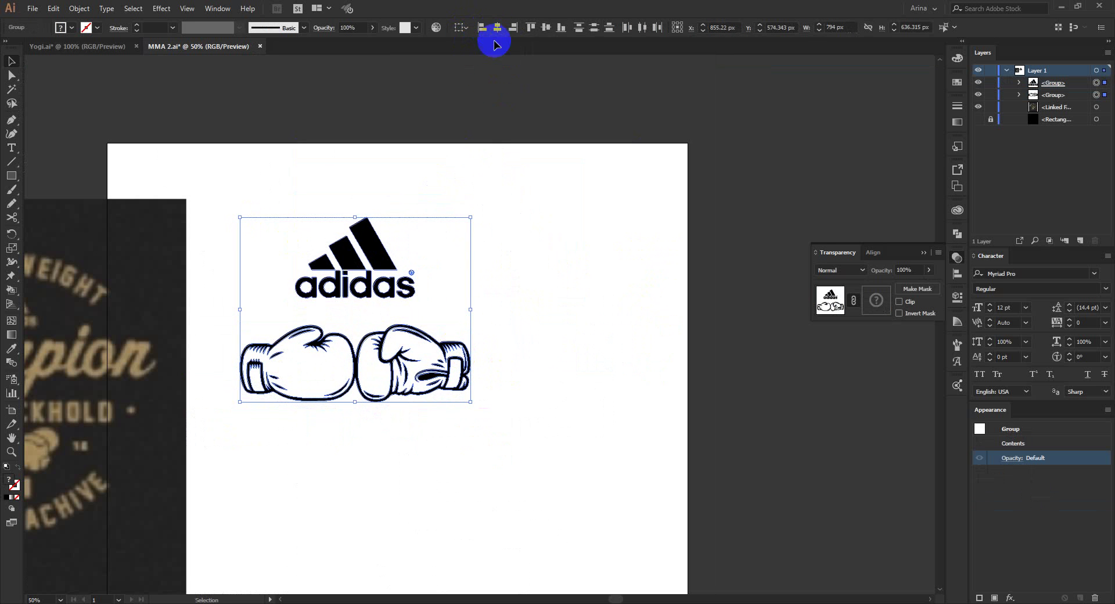
# Step: Shift the Champion reference image further left
pyautogui.moveTo(444, 324); pyautogui.dragTo(664, 267)
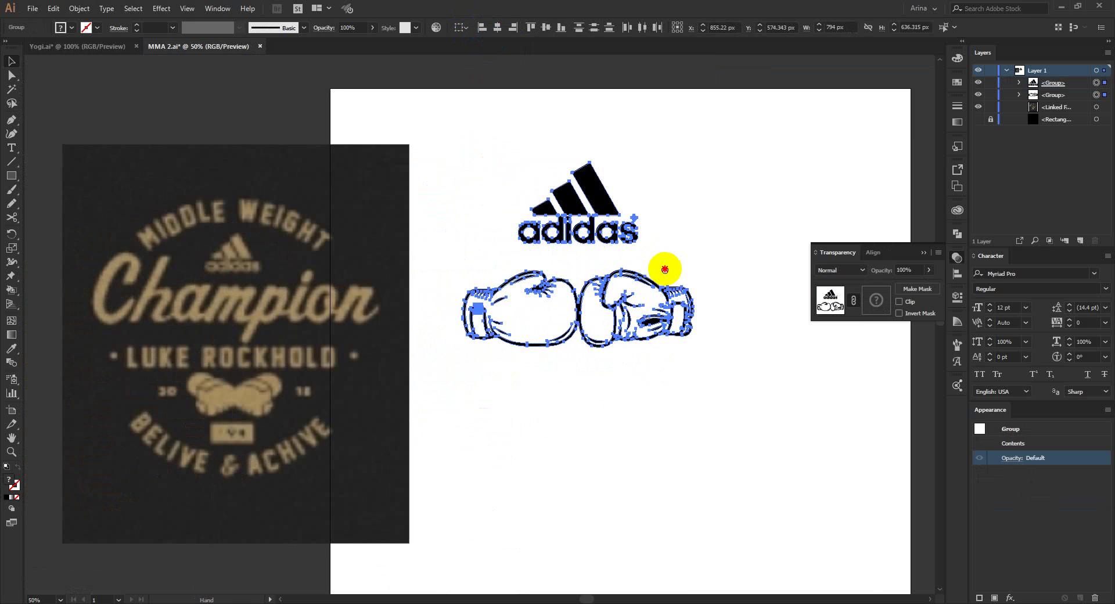
pyautogui.click(638, 440)
pyautogui.moveTo(298, 348); pyautogui.dragTo(286, 331)
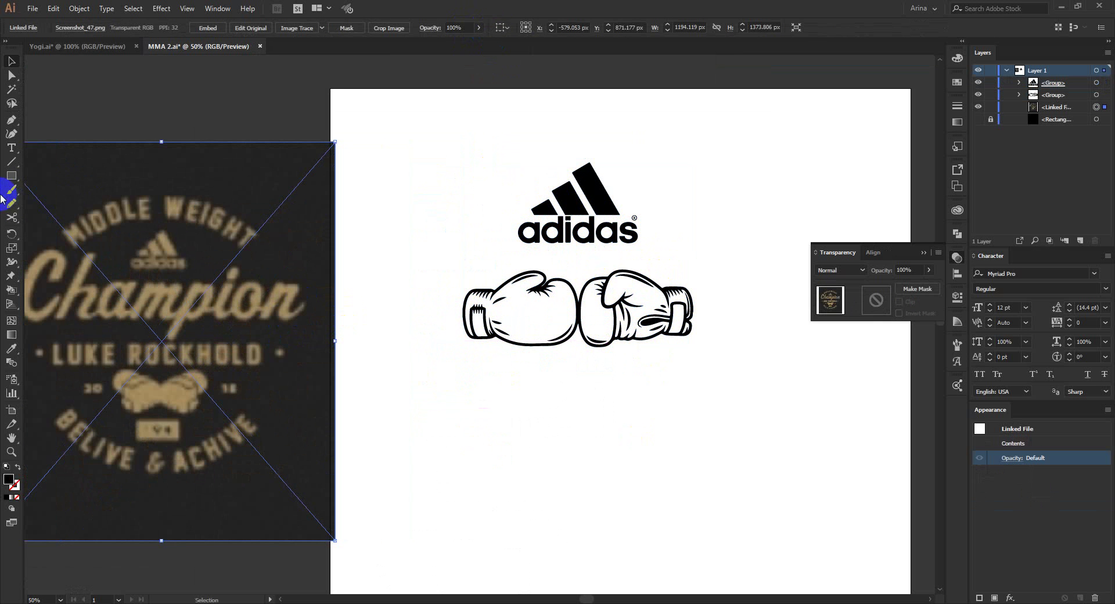
# Step: Add the text 'Champion' below the gloves and scale it up large
pyautogui.click(11, 148)
pyautogui.click(510, 461)
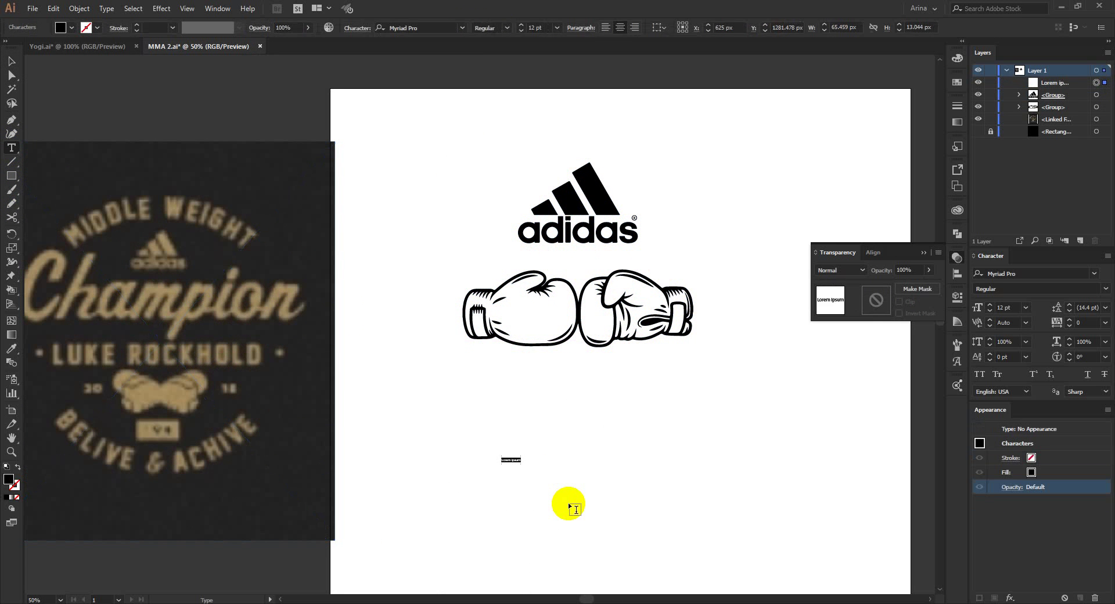
pyautogui.write('Champ')
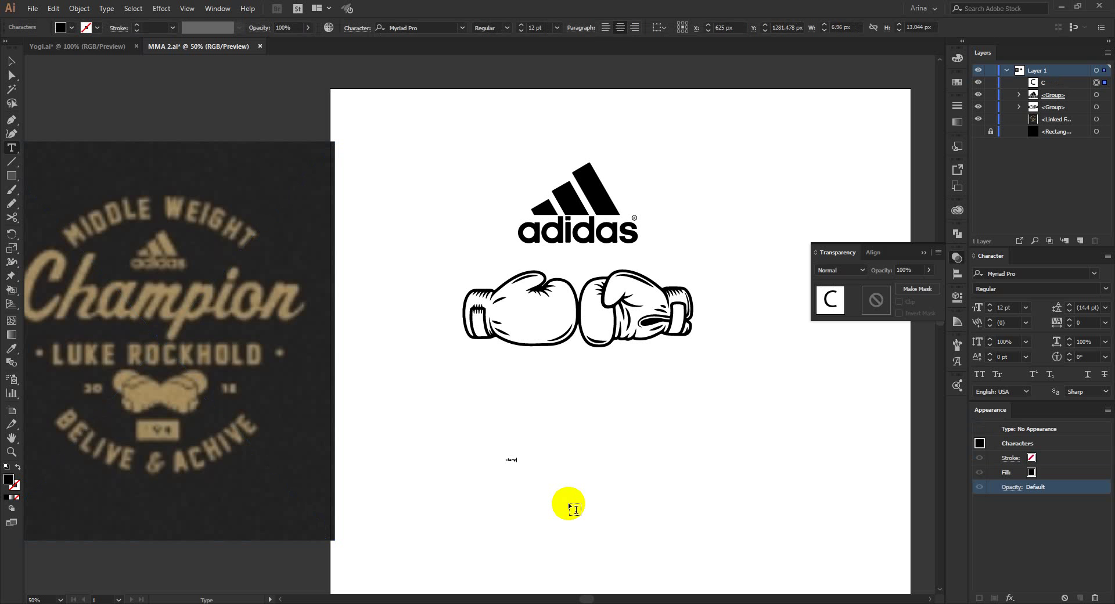
pyautogui.write('ion')
pyautogui.click(11, 60)
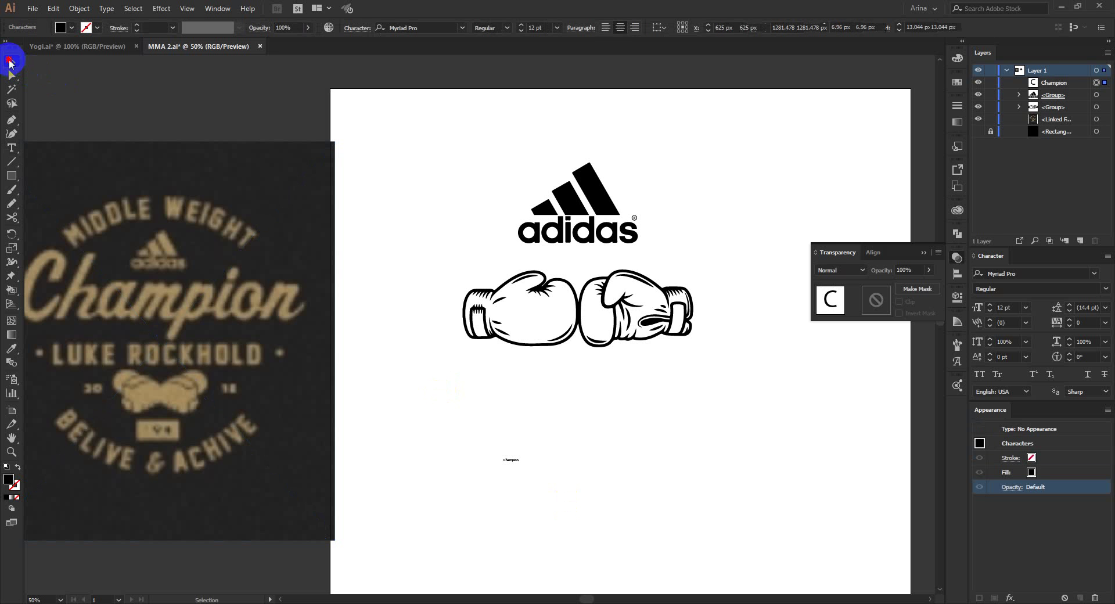
pyautogui.moveTo(519, 464)
pyautogui.mouseDown()
pyautogui.moveTo(657, 515)
pyautogui.moveTo(870, 504)
pyautogui.mouseUp()
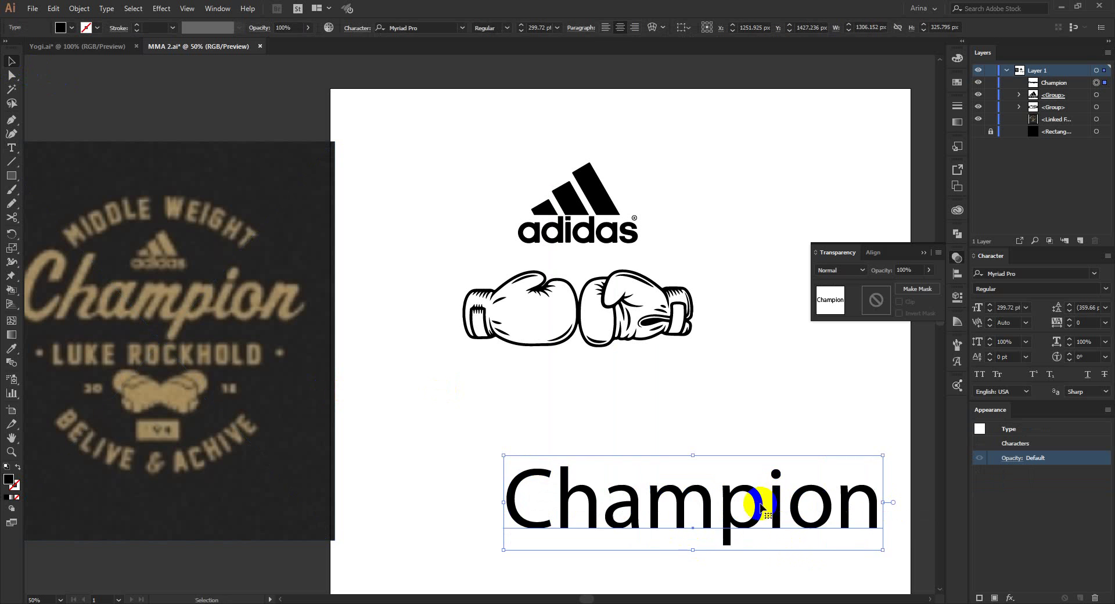
pyautogui.moveTo(759, 497); pyautogui.dragTo(627, 465)
# Step: Scroll through the favourite fonts, previewing script typefaces on the Champion text
pyautogui.click(461, 28)
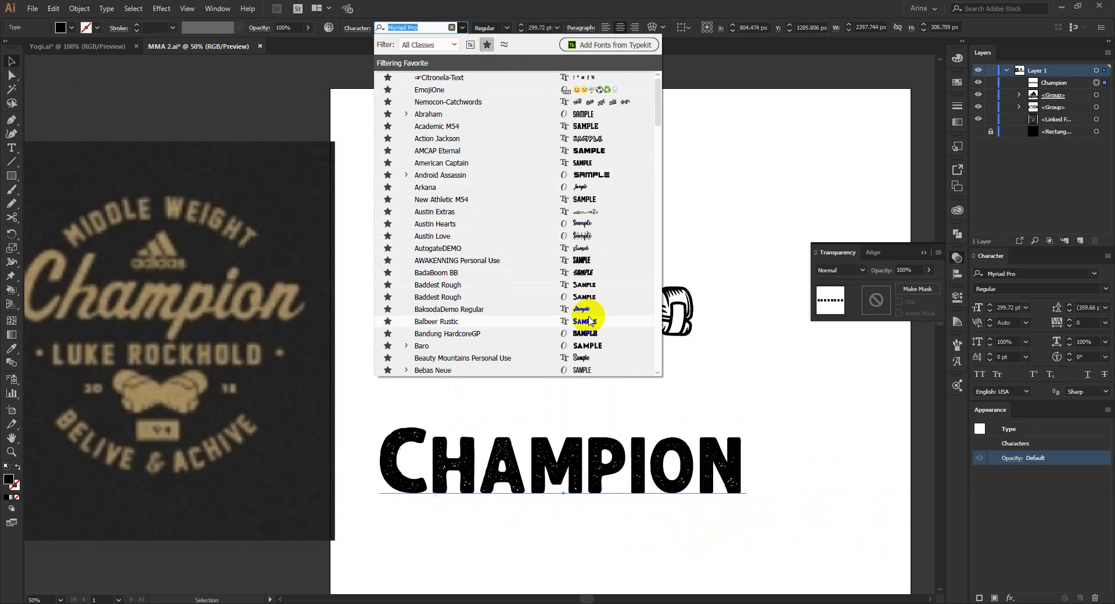
pyautogui.scroll(-5, 590, 312)
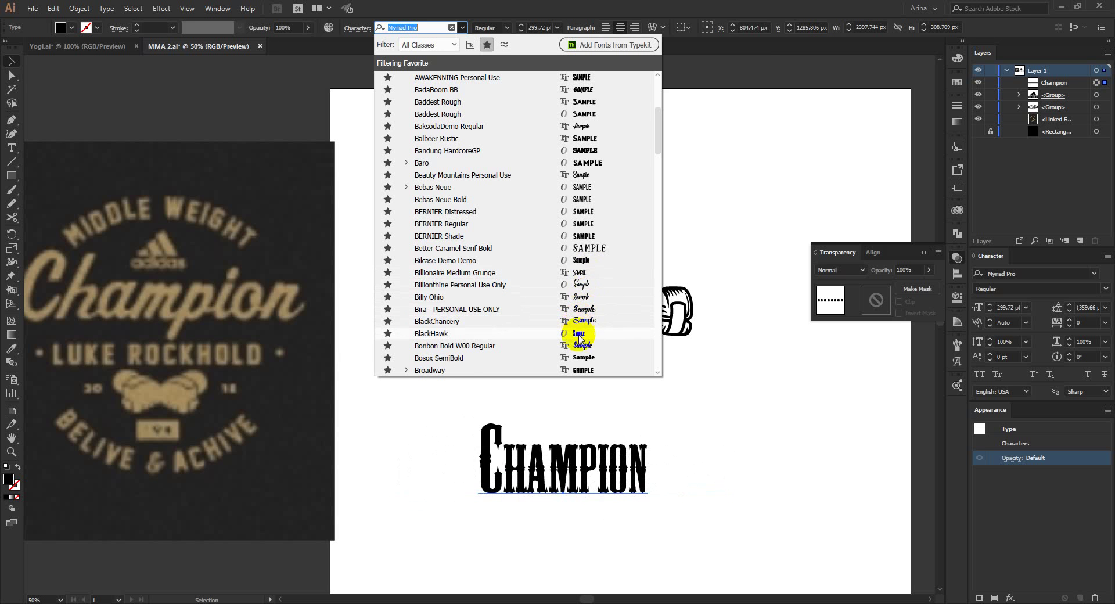
pyautogui.scroll(-6, 605, 272)
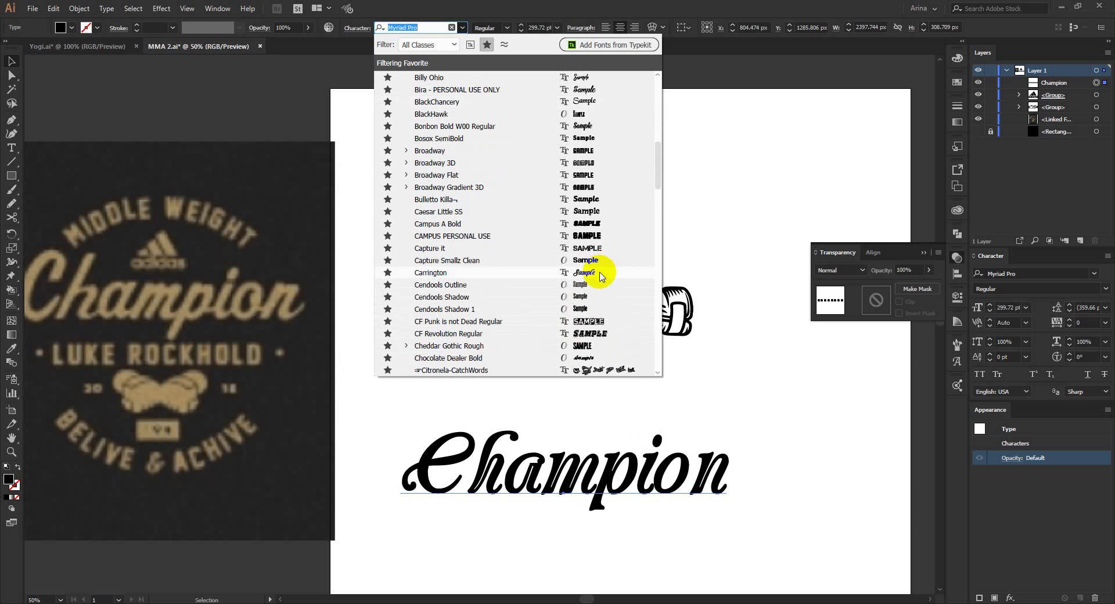
pyautogui.scroll(-3, 601, 276)
pyautogui.scroll(-3, 598, 273)
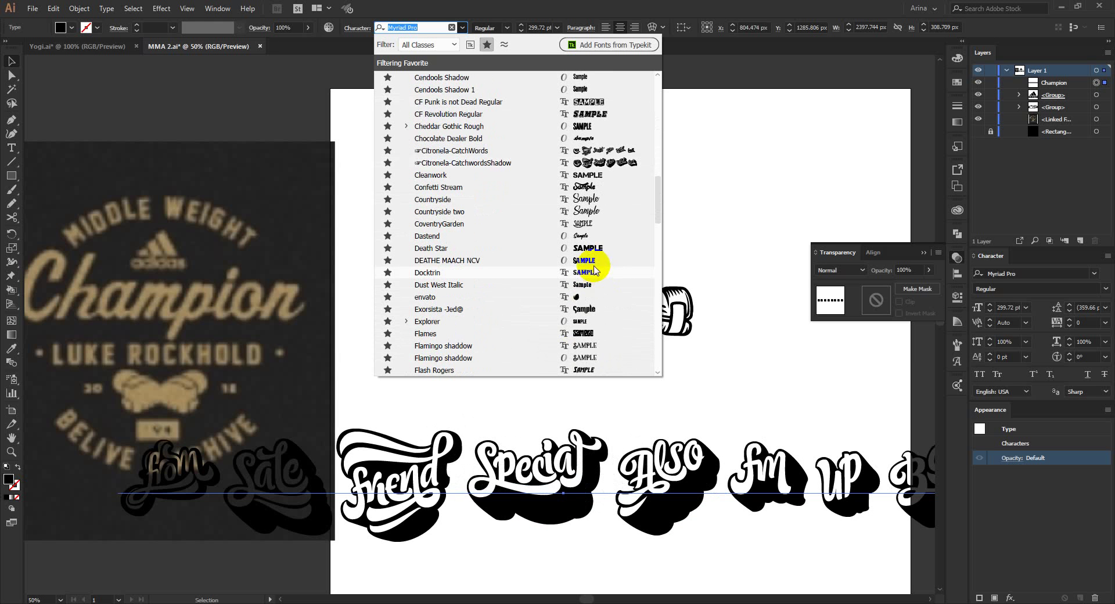
pyautogui.scroll(-1, 609, 228)
pyautogui.scroll(-4, 614, 225)
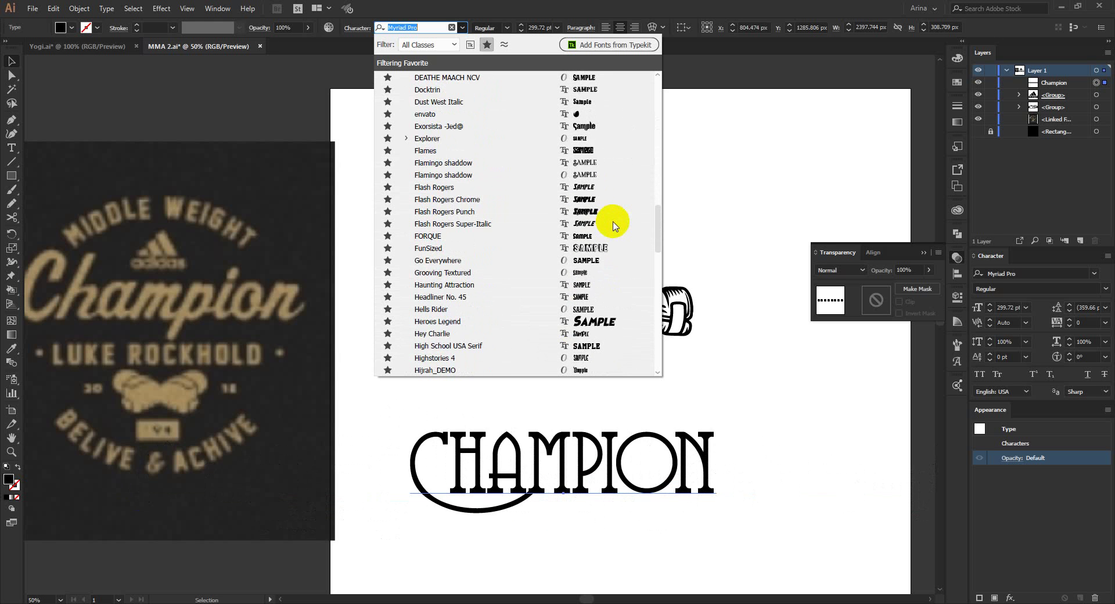
pyautogui.scroll(-3, 613, 224)
pyautogui.scroll(-2, 611, 224)
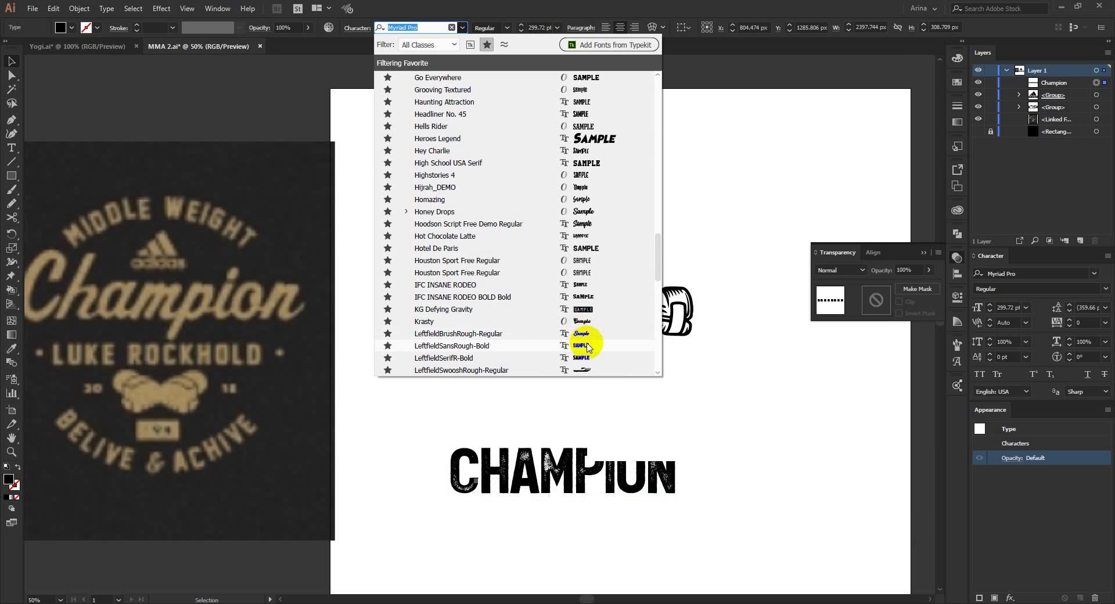
pyautogui.scroll(-5, 634, 336)
pyautogui.scroll(-2, 609, 325)
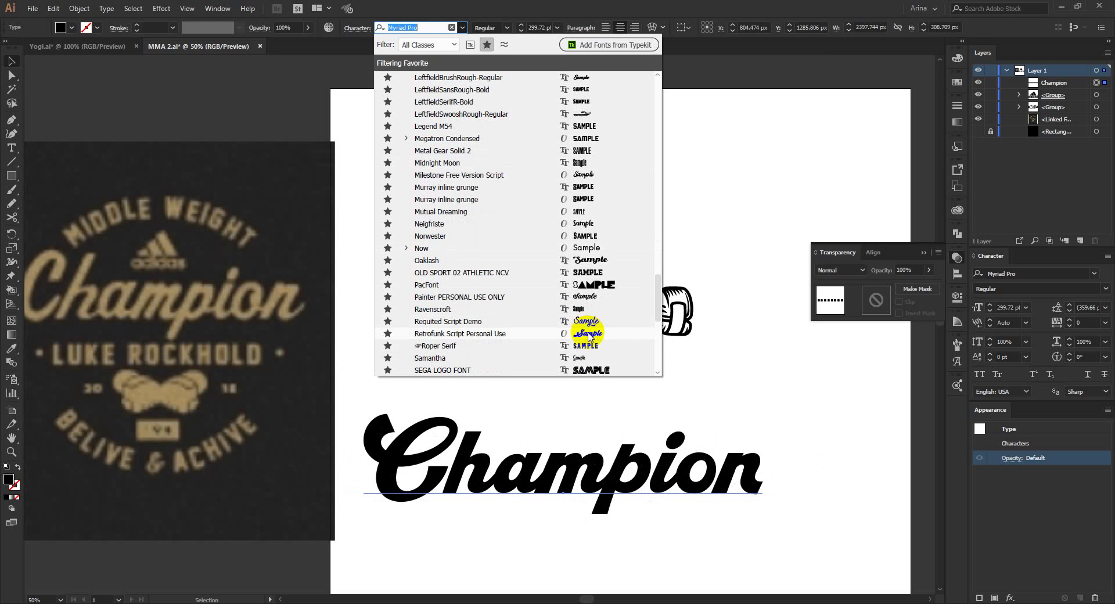
pyautogui.scroll(-2, 597, 331)
pyautogui.scroll(-2, 595, 319)
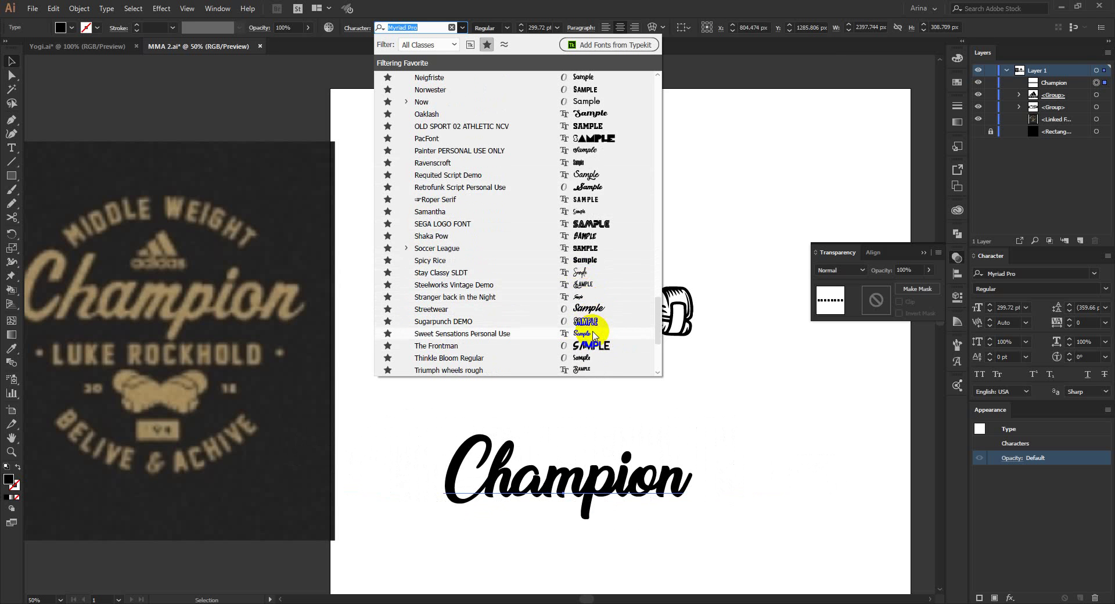
pyautogui.scroll(-3, 594, 335)
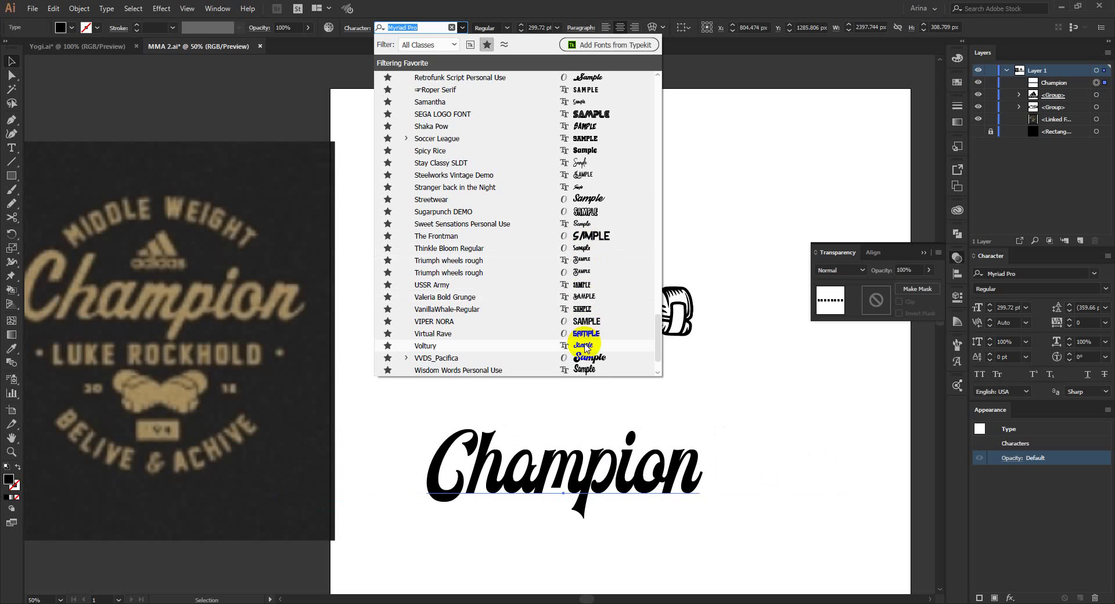
pyautogui.scroll(-2, 584, 346)
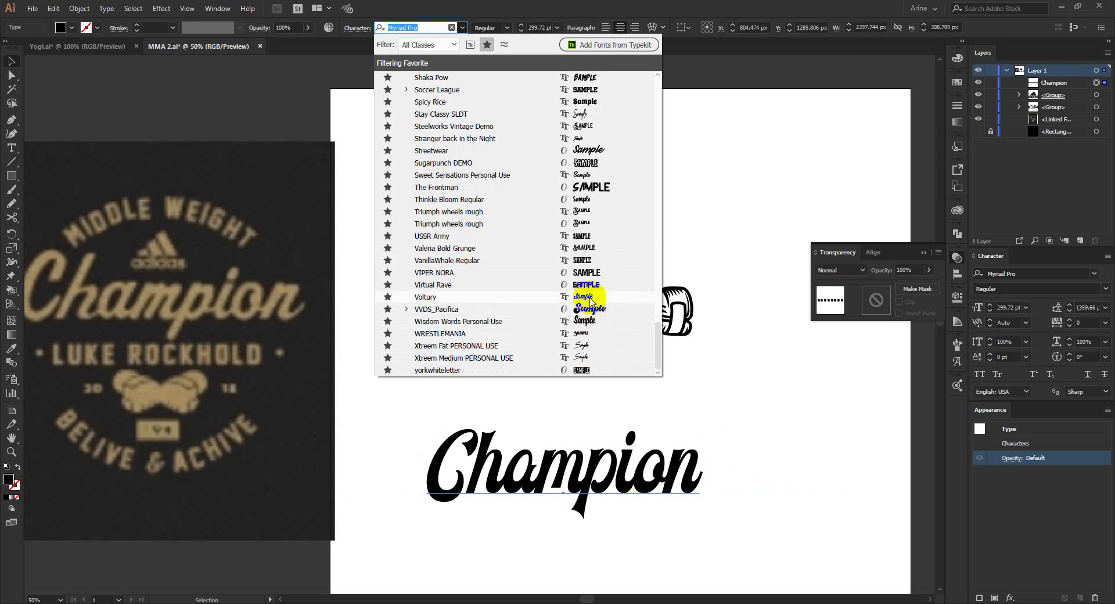
pyautogui.scroll(2, 591, 299)
pyautogui.scroll(1, 590, 300)
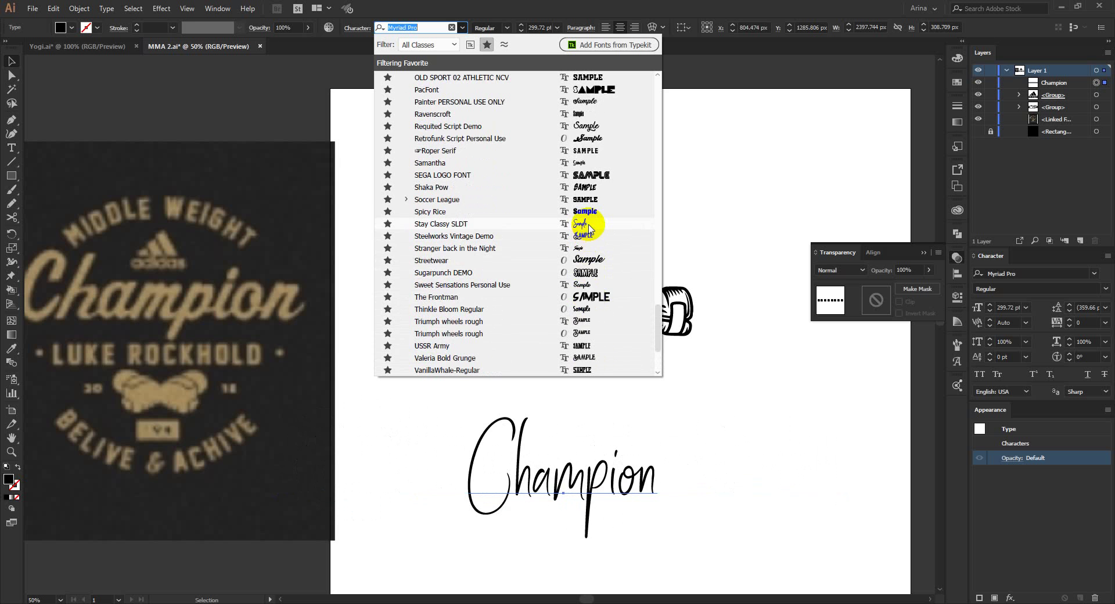
pyautogui.scroll(1, 590, 226)
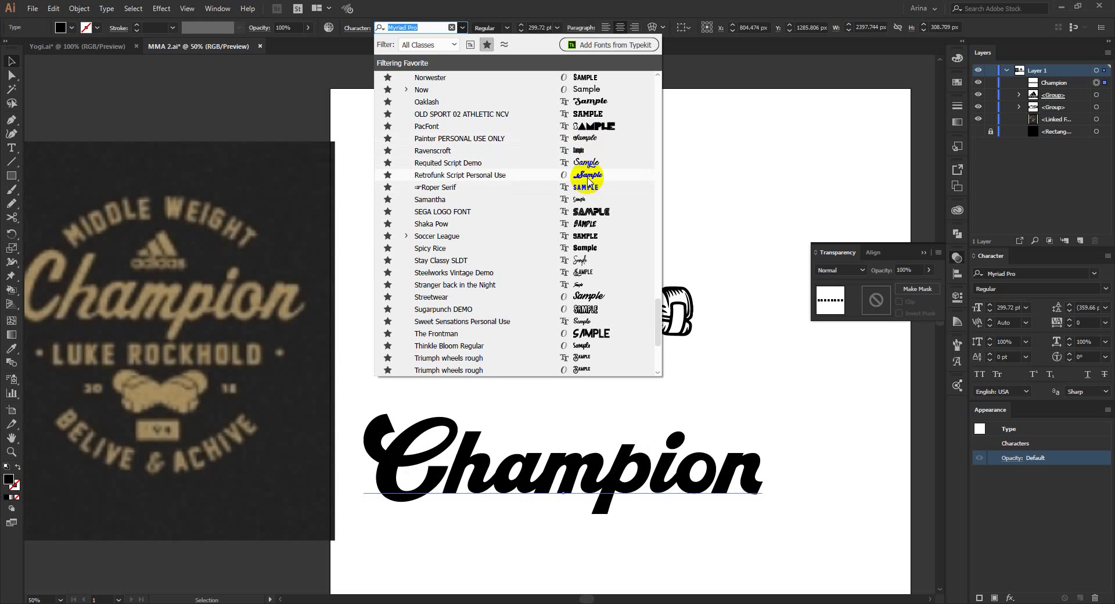
pyautogui.scroll(1, 588, 180)
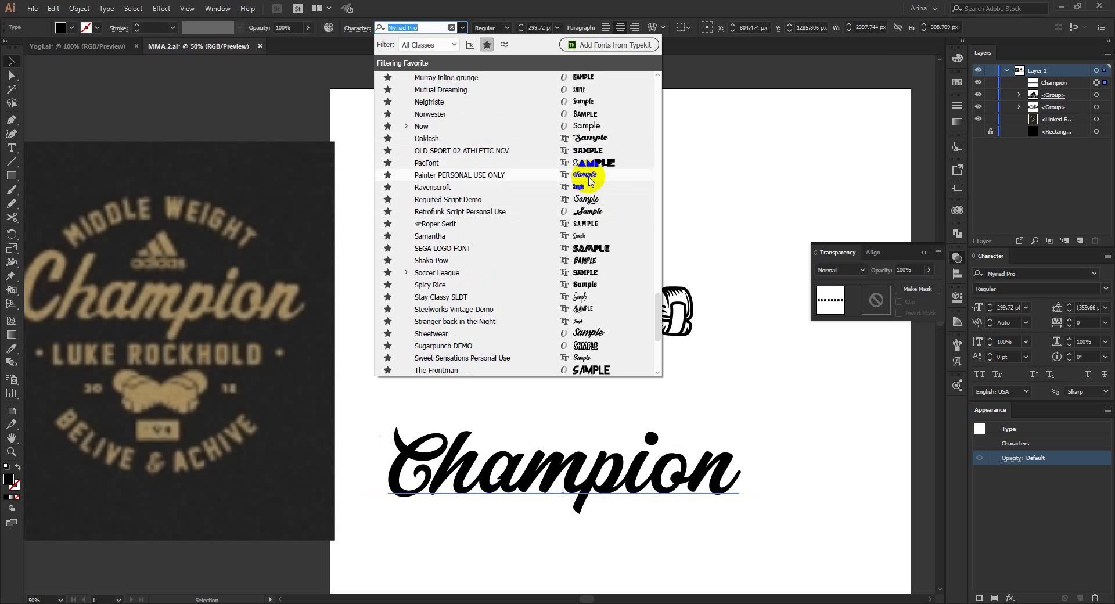
pyautogui.scroll(1, 589, 183)
pyautogui.scroll(1, 592, 185)
pyautogui.scroll(1, 592, 185)
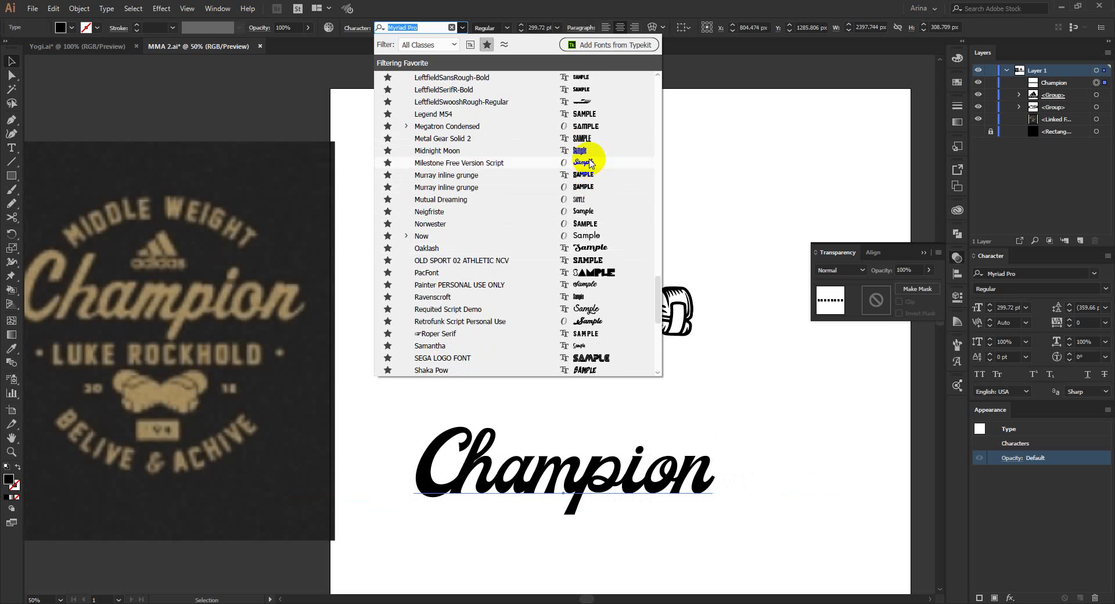
# Step: Apply Milestone Free Version Script to Champion, enlarge it under the logo, and lower the gloves
pyautogui.click(590, 163)
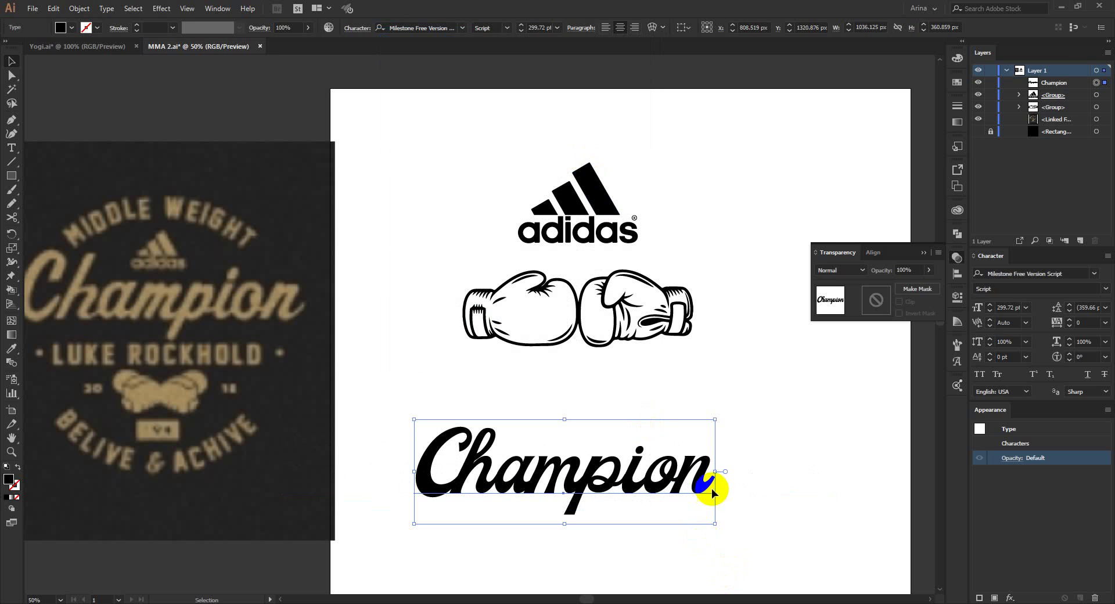
pyautogui.moveTo(718, 473); pyautogui.dragTo(780, 472)
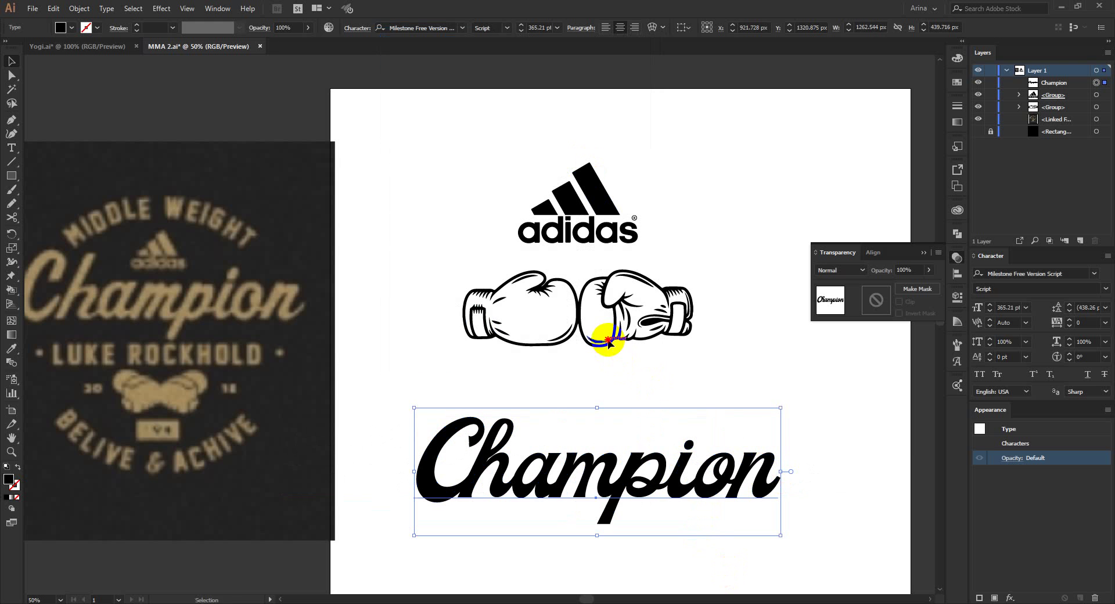
pyautogui.moveTo(604, 341); pyautogui.dragTo(610, 400)
pyautogui.moveTo(609, 490); pyautogui.dragTo(602, 299)
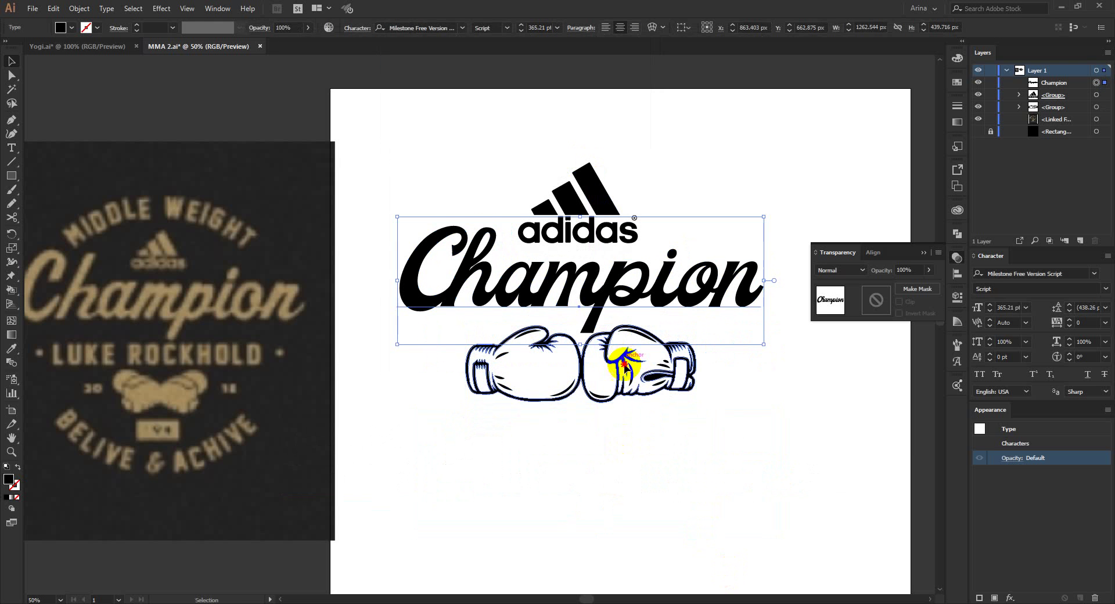
pyautogui.moveTo(624, 364); pyautogui.dragTo(603, 420)
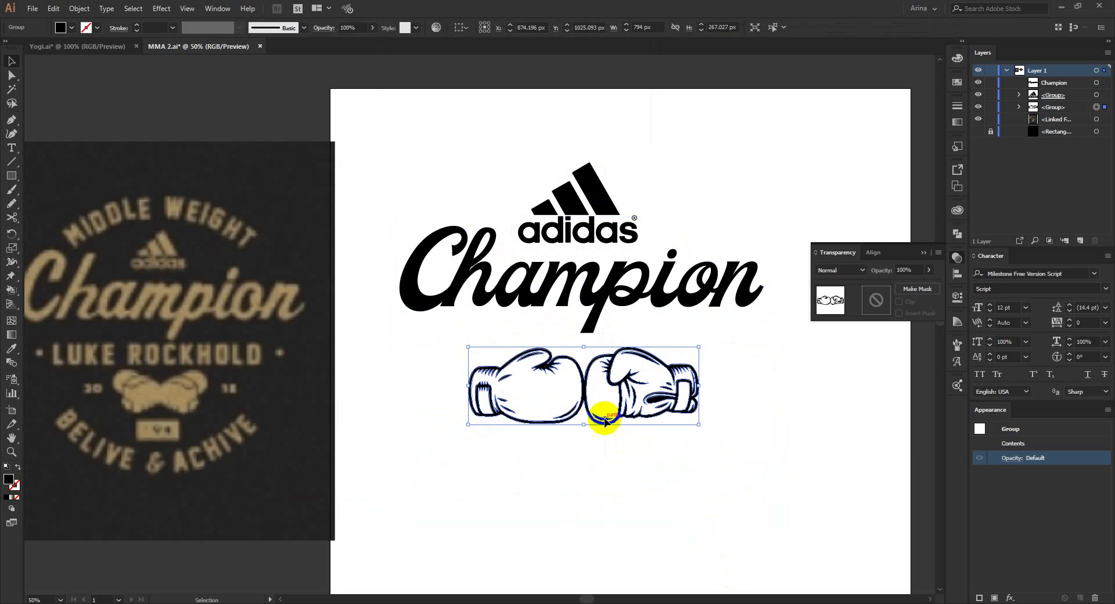
pyautogui.click(576, 473)
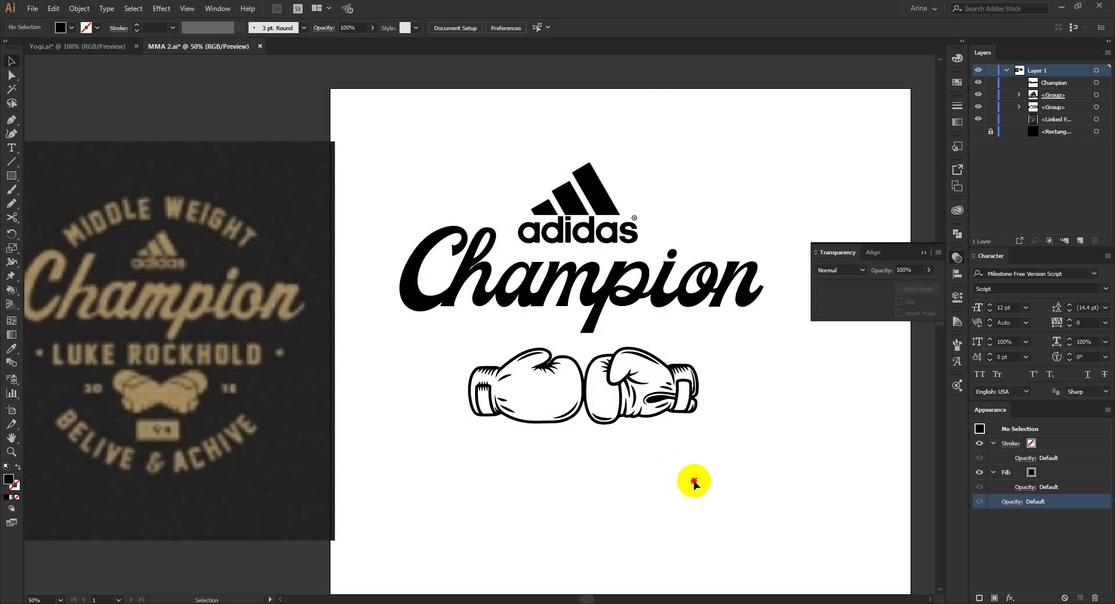
# Step: Horizontally centre the logo, Champion and gloves together
pyautogui.moveTo(691, 479); pyautogui.dragTo(475, 112)
pyautogui.click(406, 32)
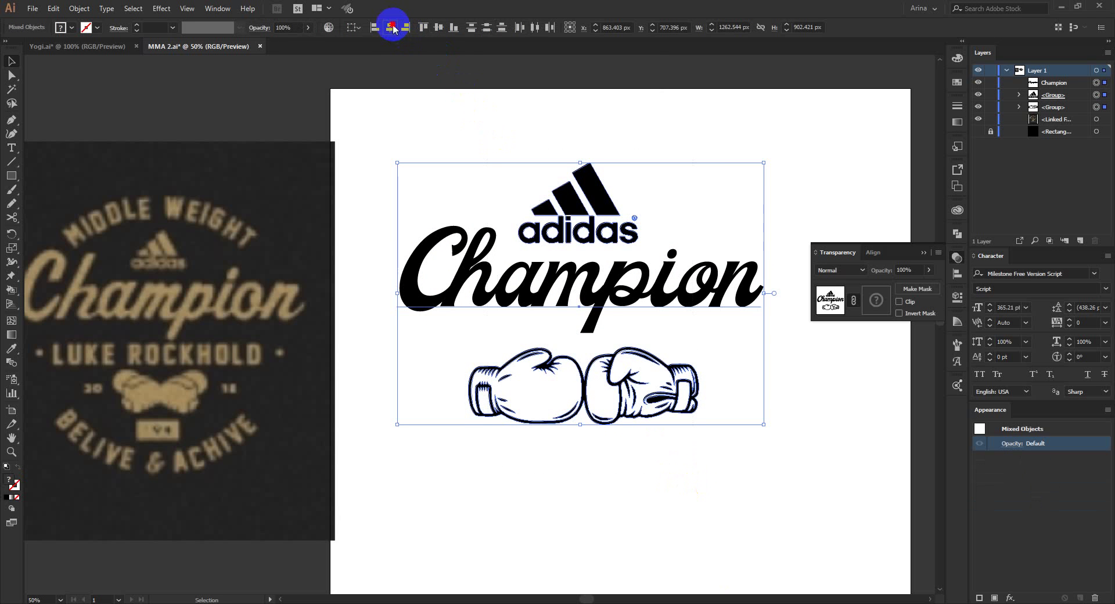
pyautogui.click(389, 27)
pyautogui.click(629, 135)
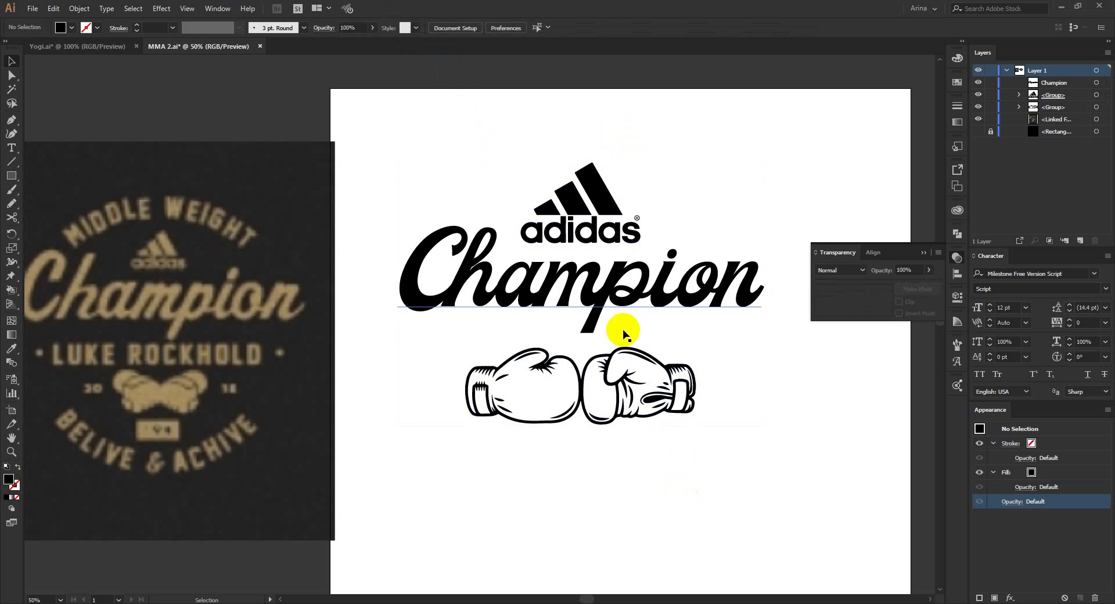
# Step: Move the gloves lower beneath Champion with a drag and two arrow-key nudges
pyautogui.click(619, 355)
pyautogui.moveTo(619, 354); pyautogui.dragTo(620, 381)
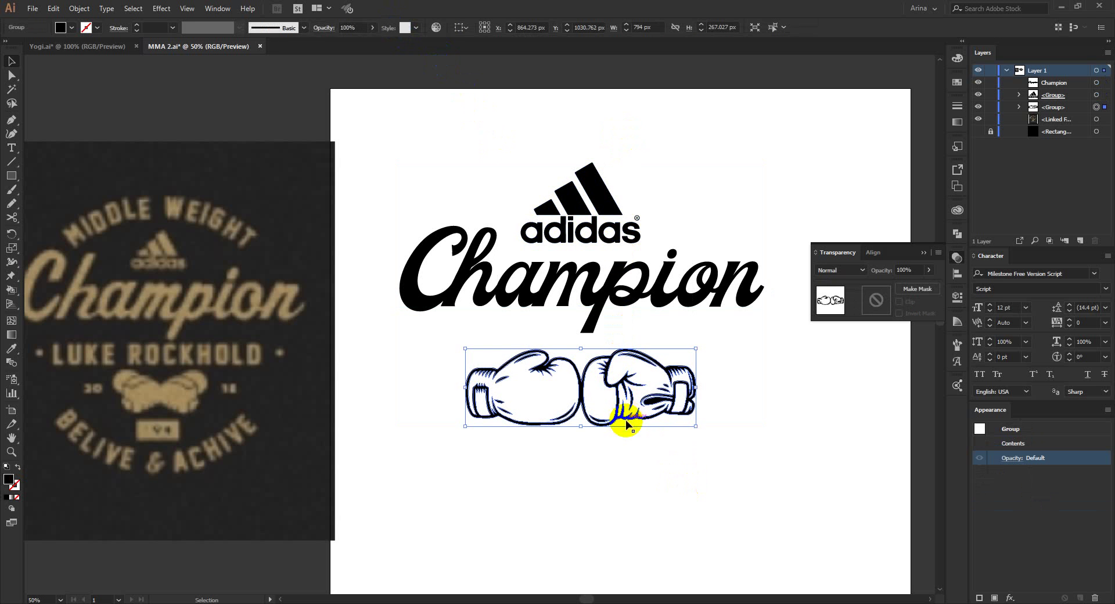
pyautogui.press('Down')
pyautogui.press('Down')
pyautogui.press('Down')
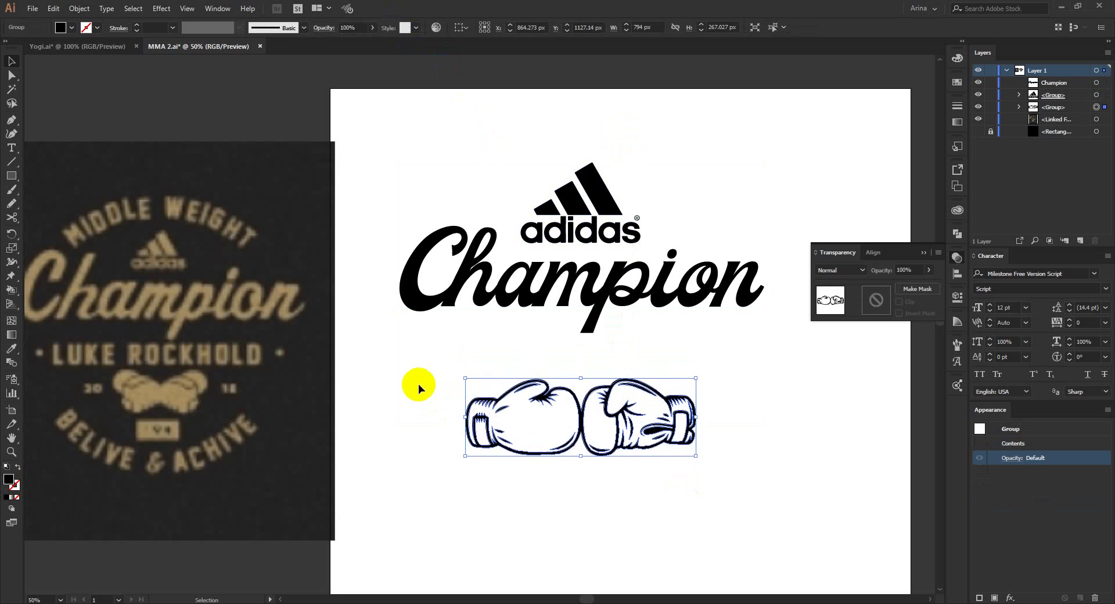
pyautogui.press('Down')
pyautogui.press('Down')
pyautogui.press('Down')
pyautogui.press('Down')
pyautogui.press('Down')
pyautogui.press('Down')
pyautogui.press('Down')
pyautogui.press('Down')
pyautogui.press('Down')
pyautogui.press('Down')
pyautogui.press('Down')
pyautogui.press('Down')
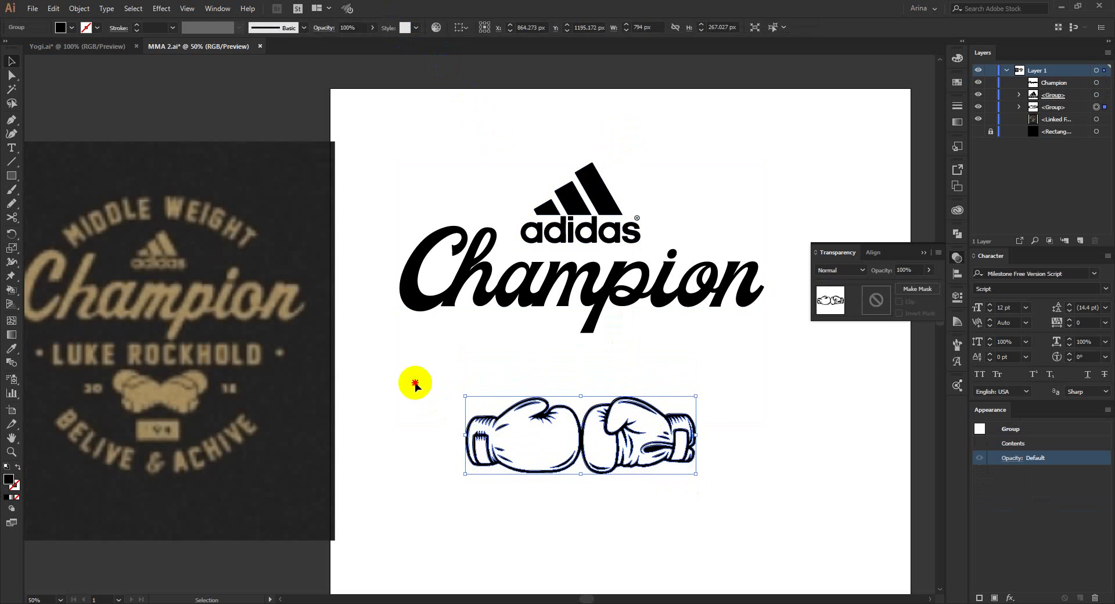
pyautogui.hotkey('ctrl', 'shift', 'a')
pyautogui.click(11, 147)
# Step: Add the fighter's name text, enlarge it, and set it in Norwester
pyautogui.click(437, 381)
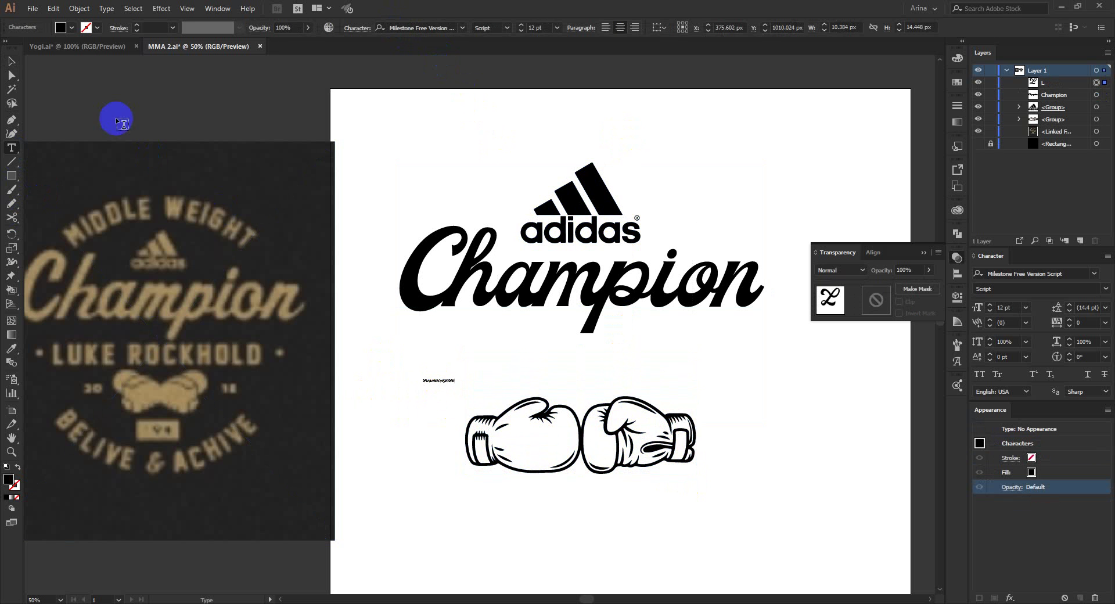
pyautogui.click(11, 60)
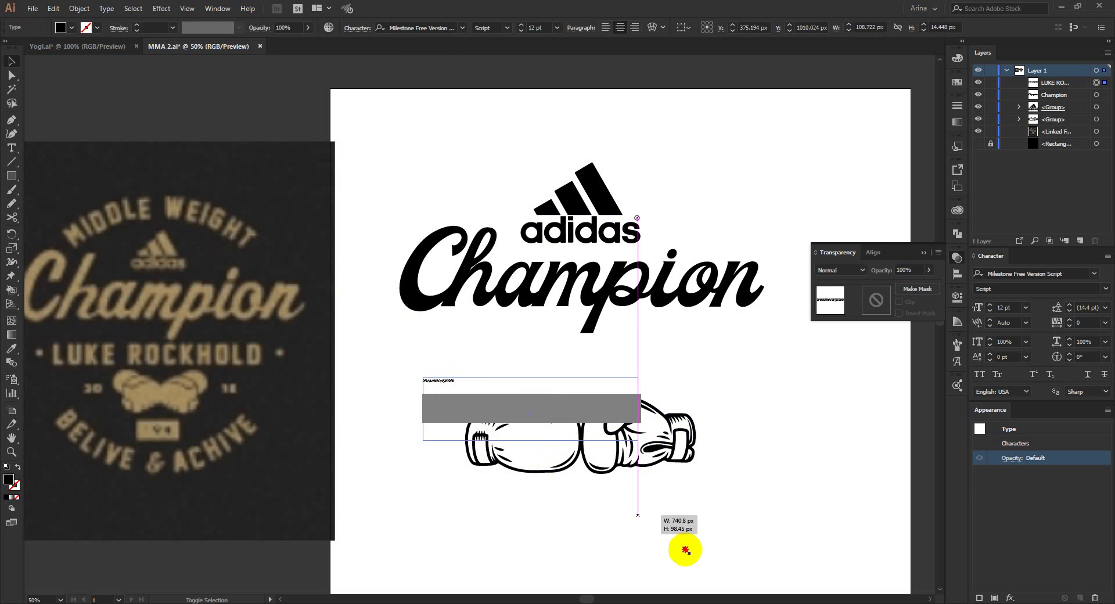
pyautogui.moveTo(456, 385); pyautogui.dragTo(739, 577)
pyautogui.click(437, 27)
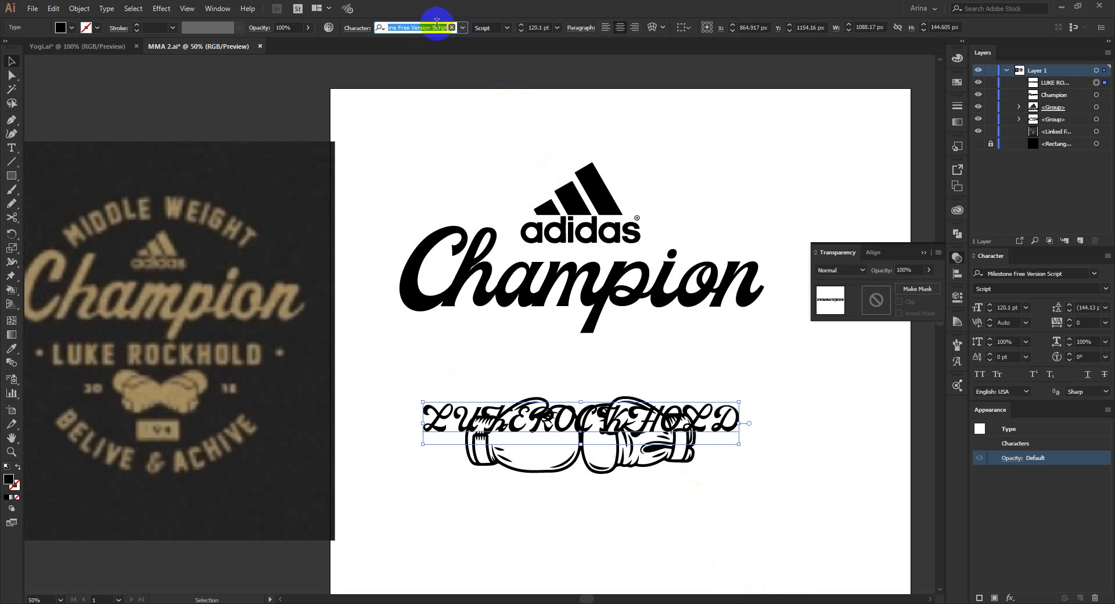
pyautogui.write('norwester')
pyautogui.click(400, 72)
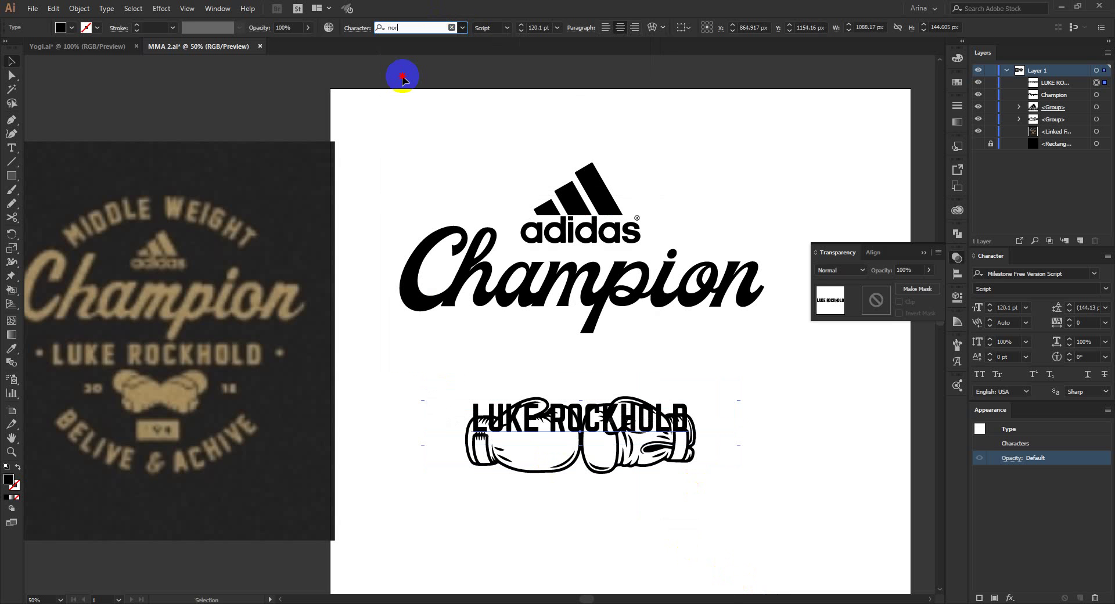
# Step: Move the name up under Champion and raise the gloves beneath it
pyautogui.moveTo(622, 402)
pyautogui.mouseDown()
pyautogui.moveTo(638, 351)
pyautogui.moveTo(718, 360)
pyautogui.mouseUp()
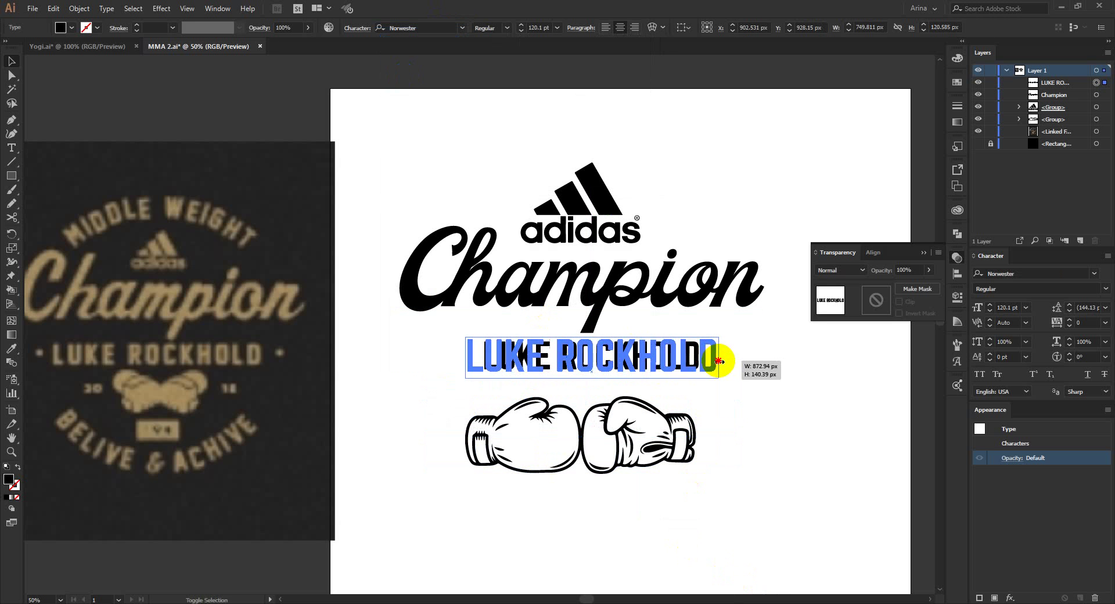
pyautogui.moveTo(650, 452); pyautogui.dragTo(660, 438)
pyautogui.click(650, 493)
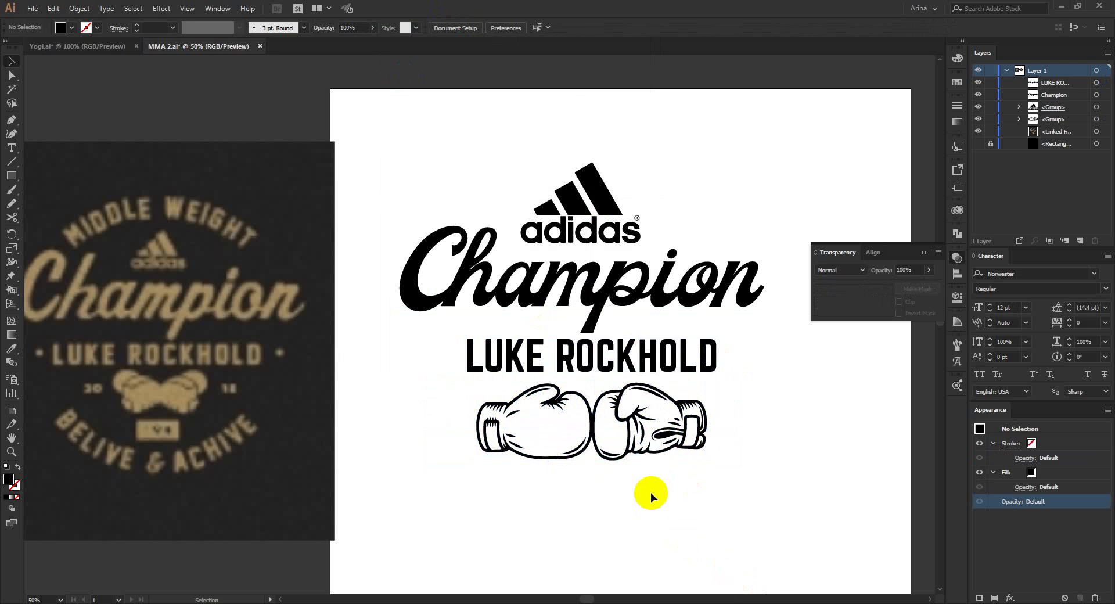
pyautogui.scroll(-1, 619, 489)
# Step: Draw a tall, heavily rounded rectangle over the adidas logo, Champion, name and gloves
pyautogui.moveTo(465, 439)
pyautogui.mouseDown()
pyautogui.moveTo(417, 419)
pyautogui.moveTo(642, 316)
pyautogui.moveTo(447, 292)
pyautogui.mouseUp()
pyautogui.moveTo(12, 176); pyautogui.dragTo(56, 212)
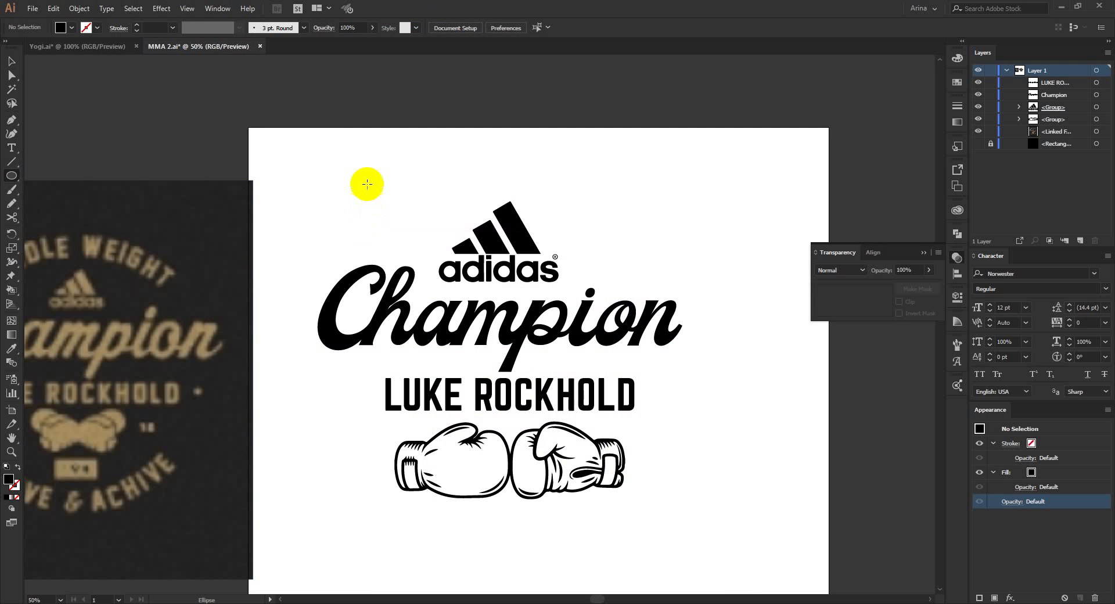
pyautogui.moveTo(12, 176); pyautogui.dragTo(56, 191)
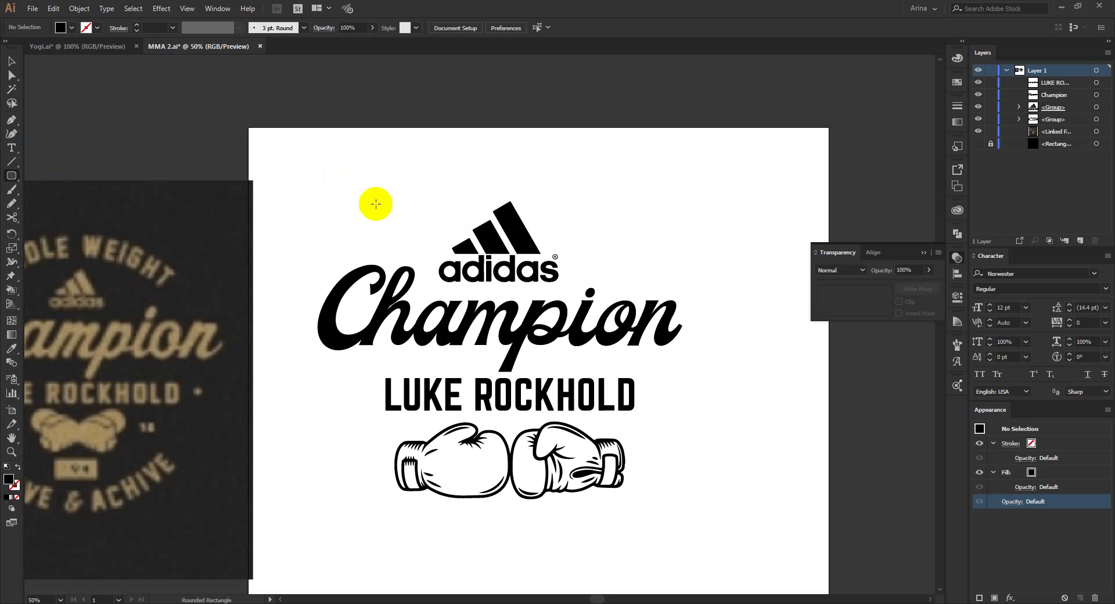
pyautogui.moveTo(368, 186); pyautogui.dragTo(643, 527)
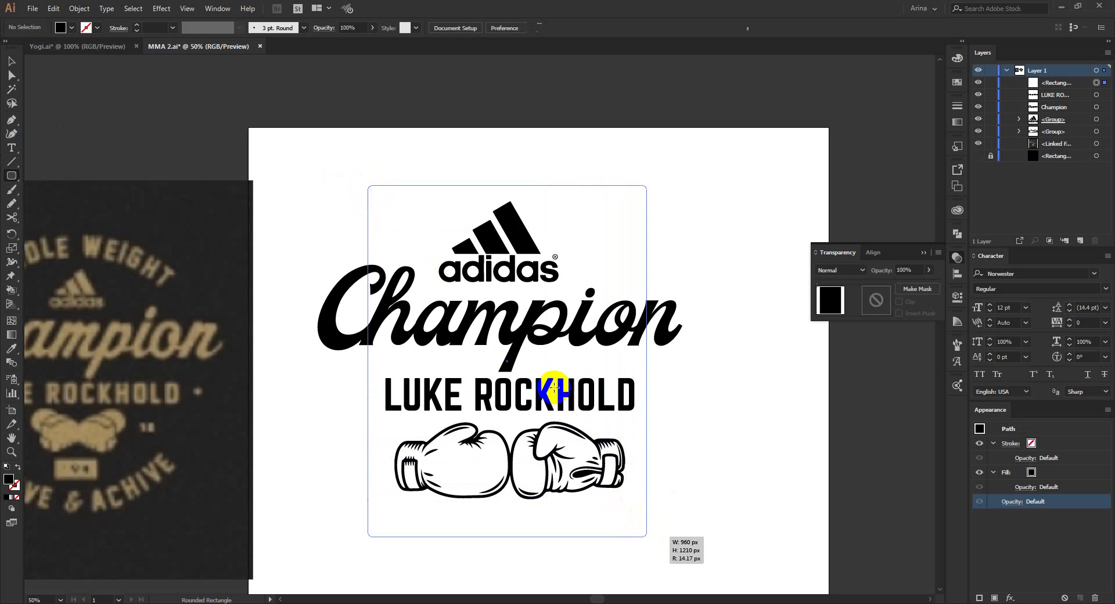
pyautogui.moveTo(378, 196)
pyautogui.mouseDown()
pyautogui.moveTo(482, 297)
pyautogui.moveTo(667, 407)
pyautogui.mouseUp()
# Step: Make the rounded shape an outline, centre the artwork on it, then delete it
pyautogui.hotkey('shift', 'x')
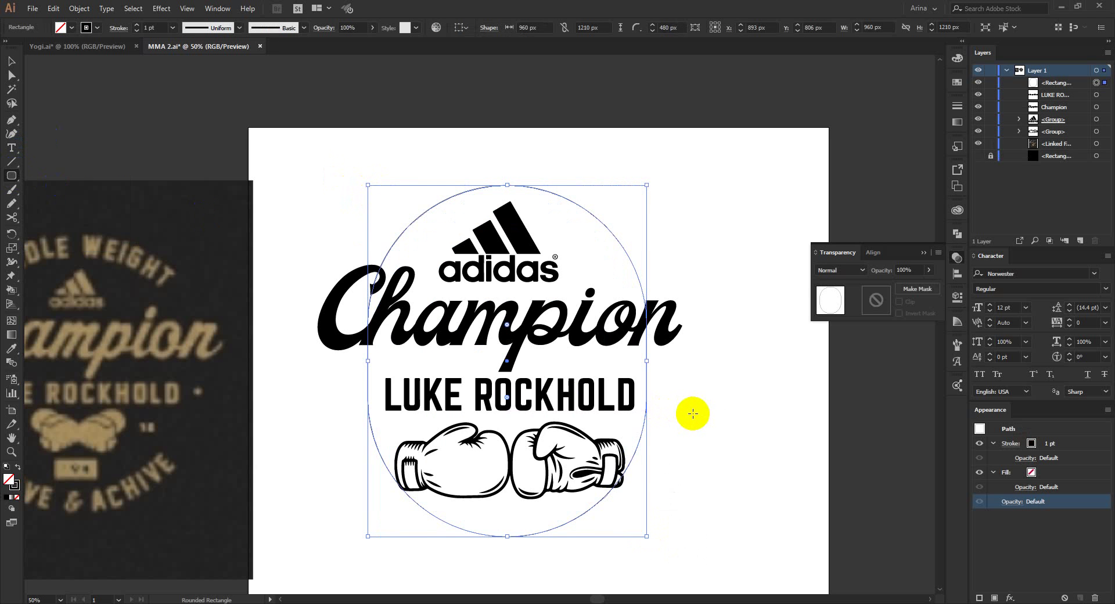
pyautogui.press('v')
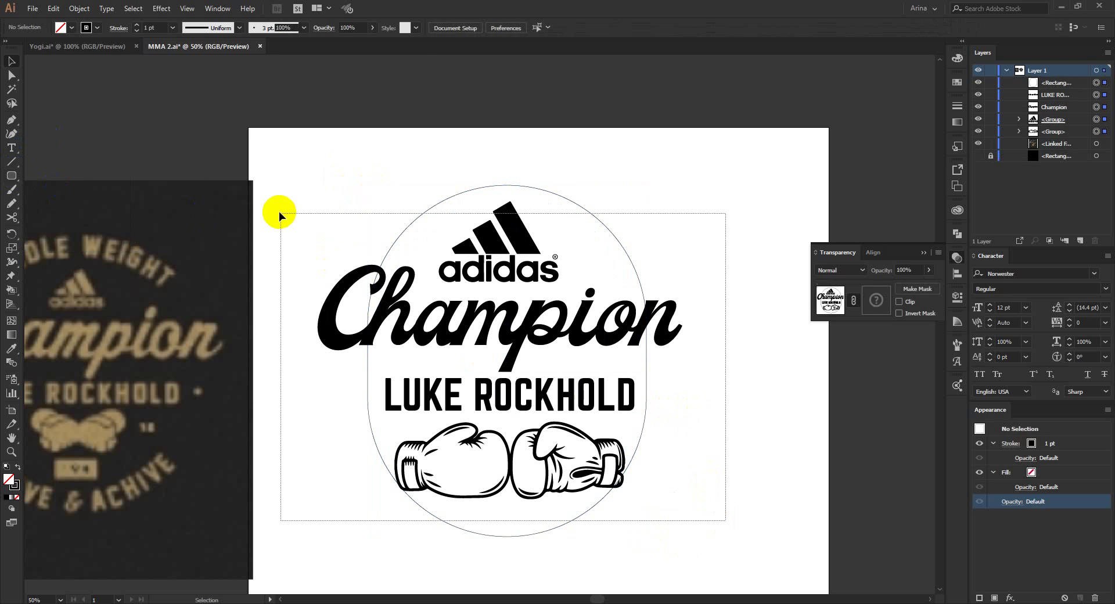
pyautogui.moveTo(712, 481); pyautogui.dragTo(281, 211)
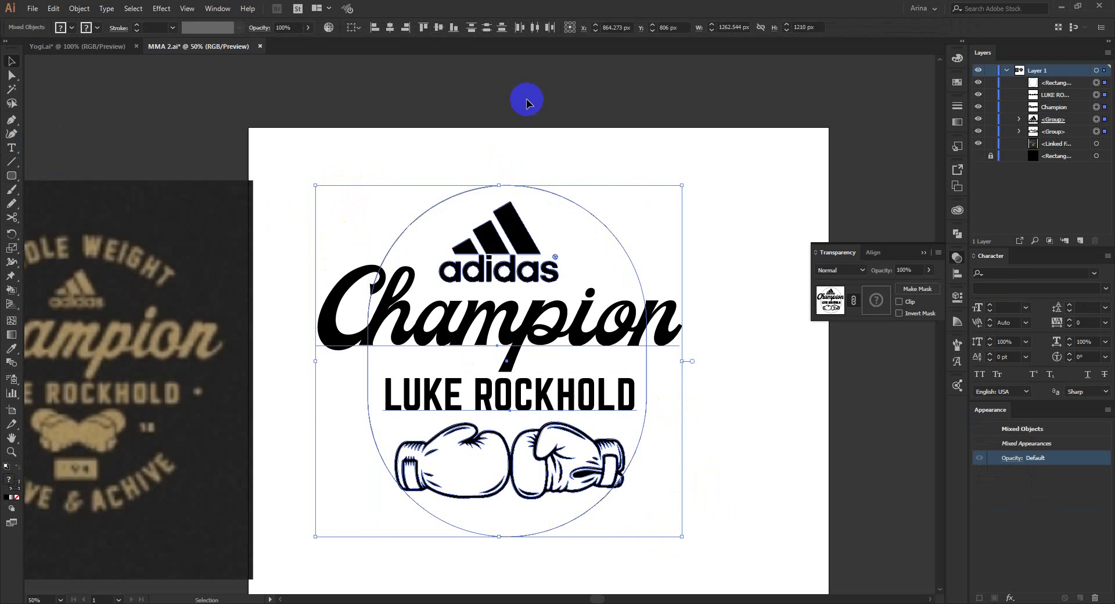
pyautogui.click(389, 27)
pyautogui.click(588, 135)
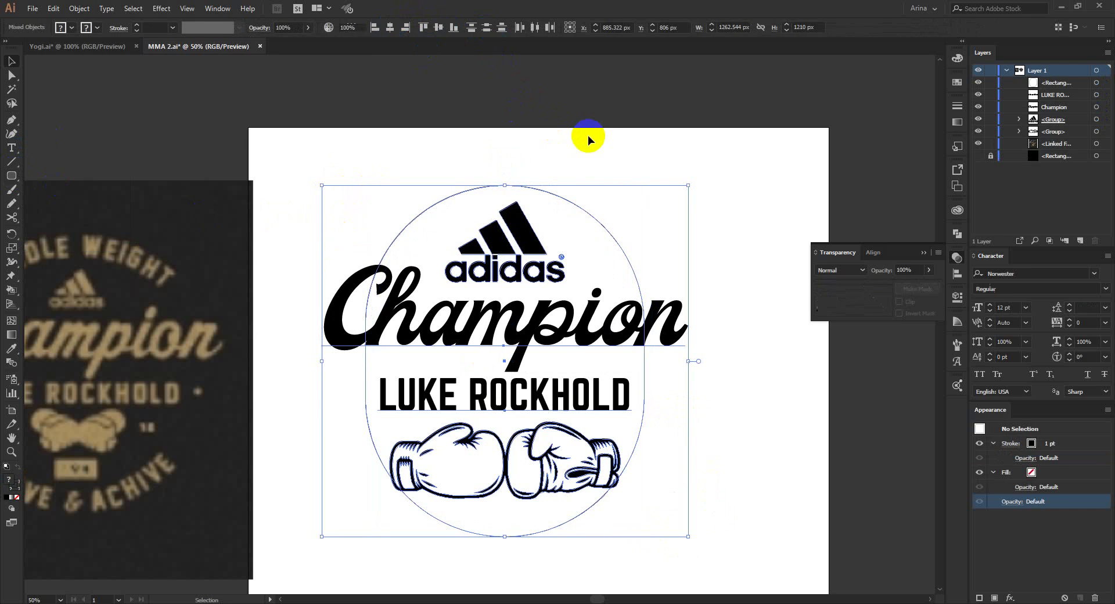
pyautogui.click(595, 220)
pyautogui.press('Delete')
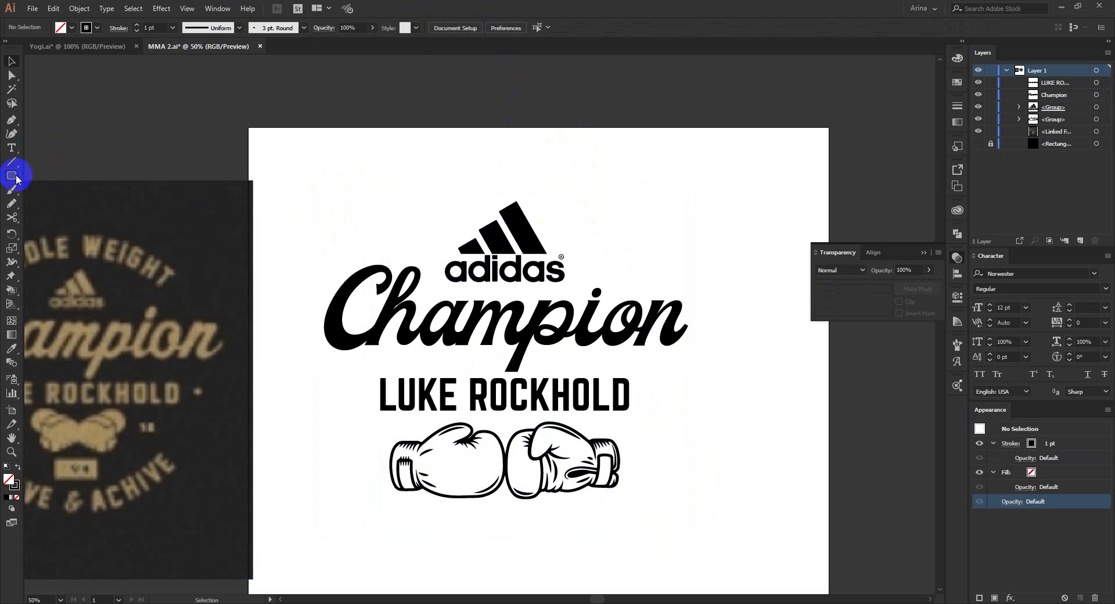
# Step: Draw a circle around the artwork, stretch it taller and wider, and centre everything horizontally
pyautogui.moveTo(16, 178); pyautogui.dragTo(46, 211)
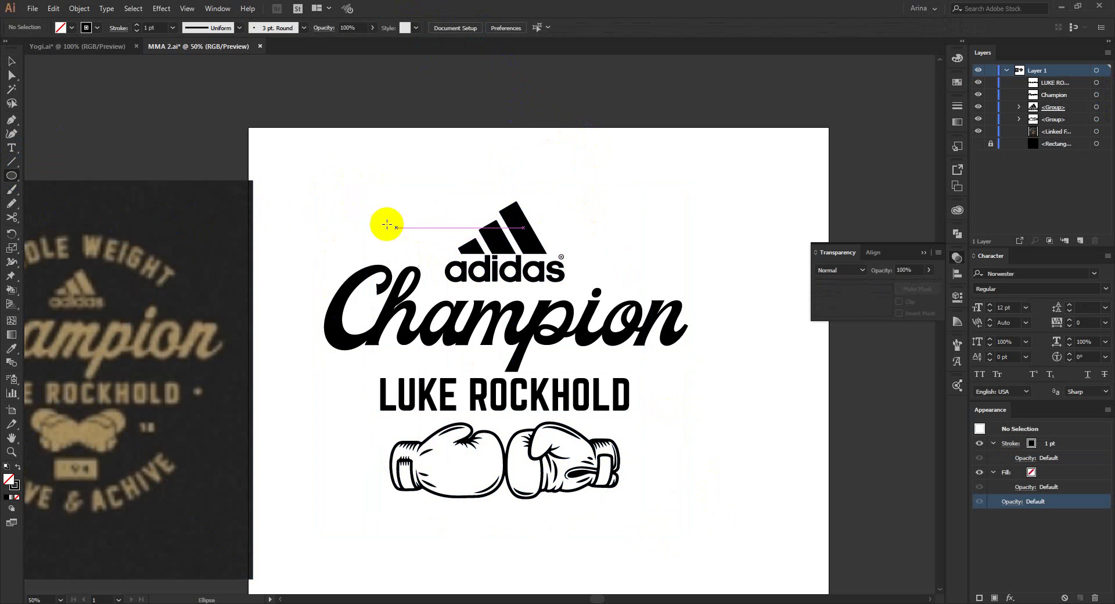
pyautogui.moveTo(345, 208)
pyautogui.mouseDown()
pyautogui.moveTo(666, 480)
pyautogui.moveTo(695, 548)
pyautogui.mouseUp()
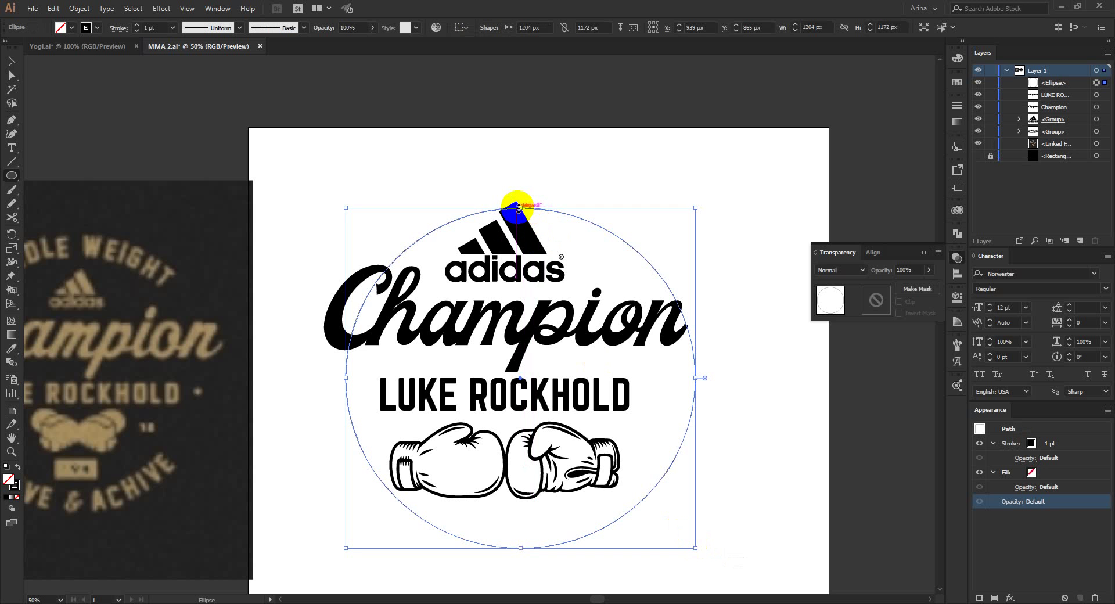
pyautogui.moveTo(518, 207); pyautogui.dragTo(520, 182)
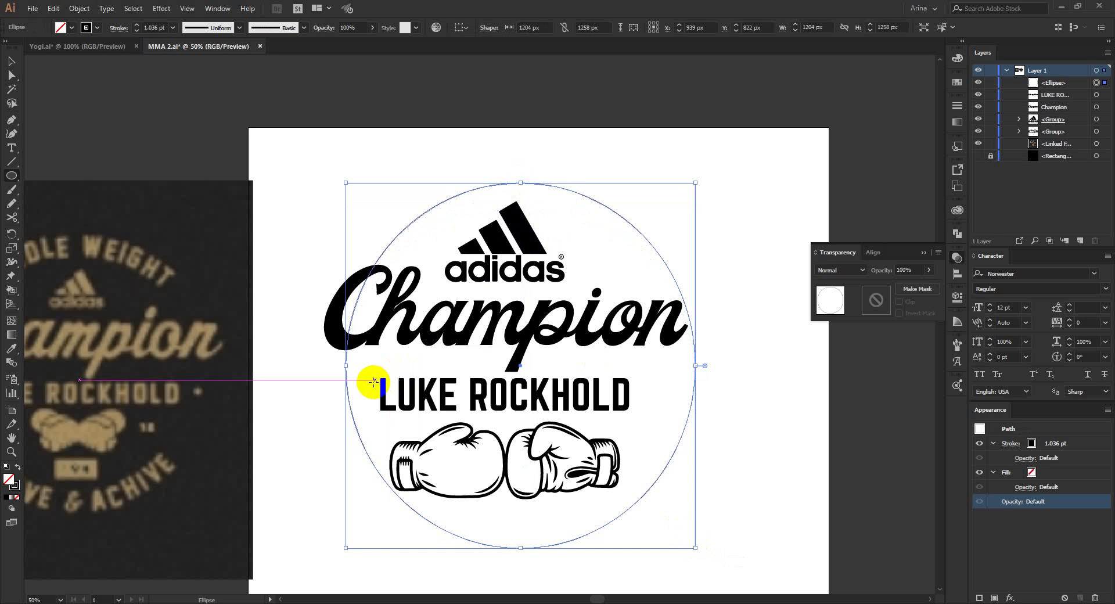
pyautogui.moveTo(344, 368); pyautogui.dragTo(332, 367)
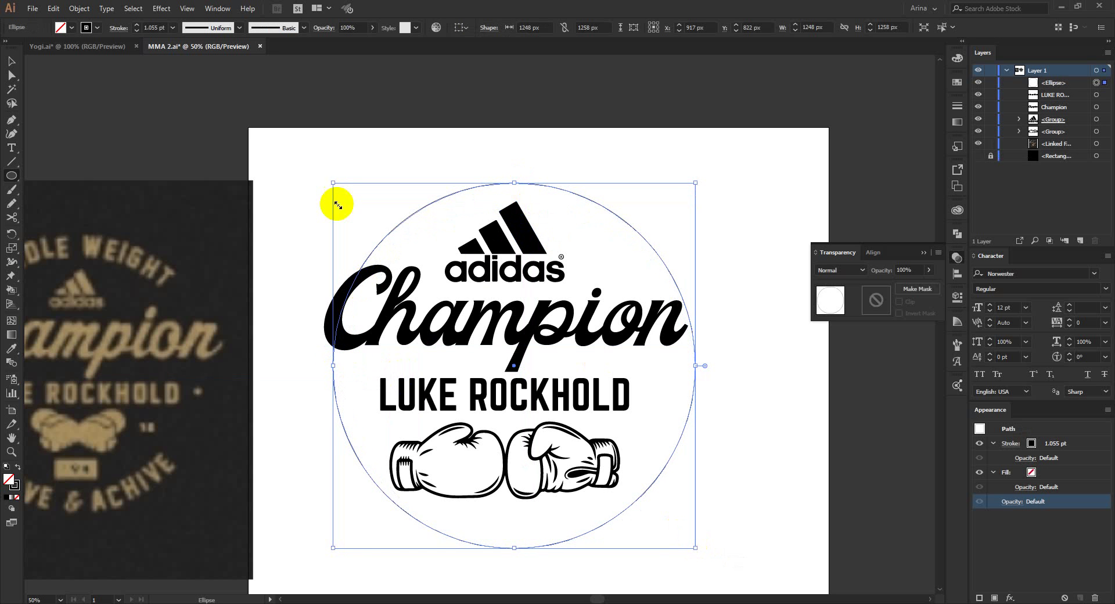
pyautogui.press('v')
pyautogui.moveTo(313, 157); pyautogui.dragTo(758, 596)
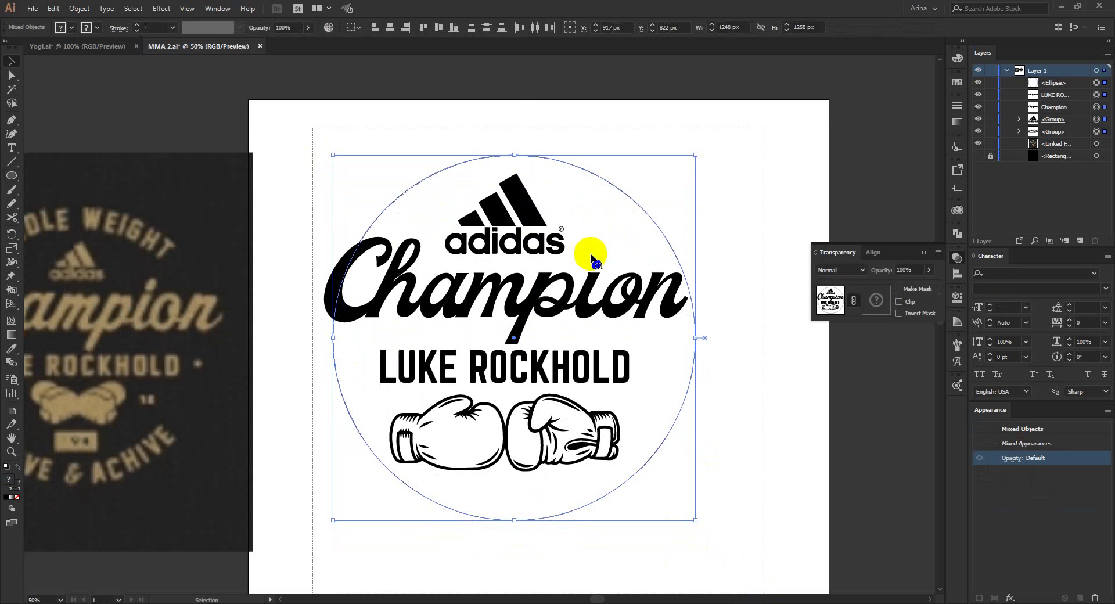
pyautogui.click(394, 32)
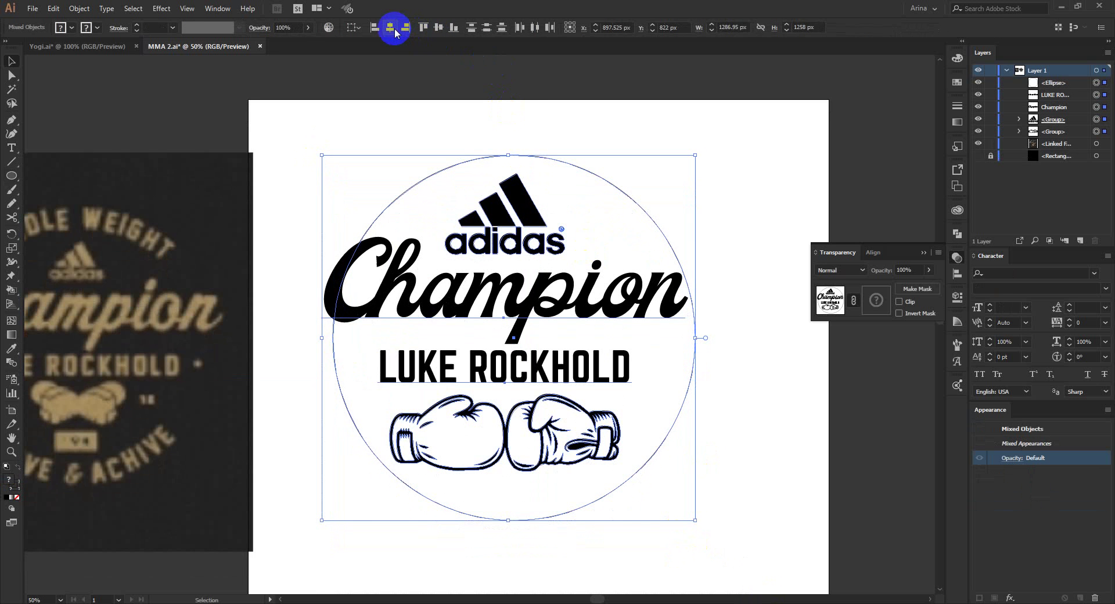
pyautogui.click(607, 128)
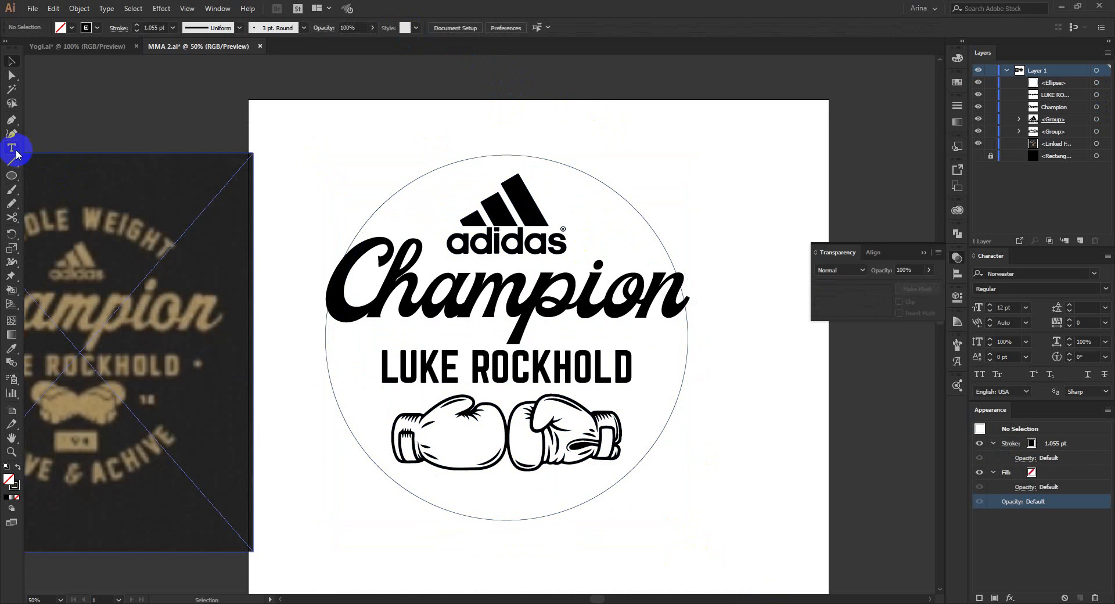
# Step: Type MIDDLE WEIGHT along the circle's outline with the Type on a Path tool
pyautogui.moveTo(11, 148); pyautogui.dragTo(41, 177)
pyautogui.click(41, 177)
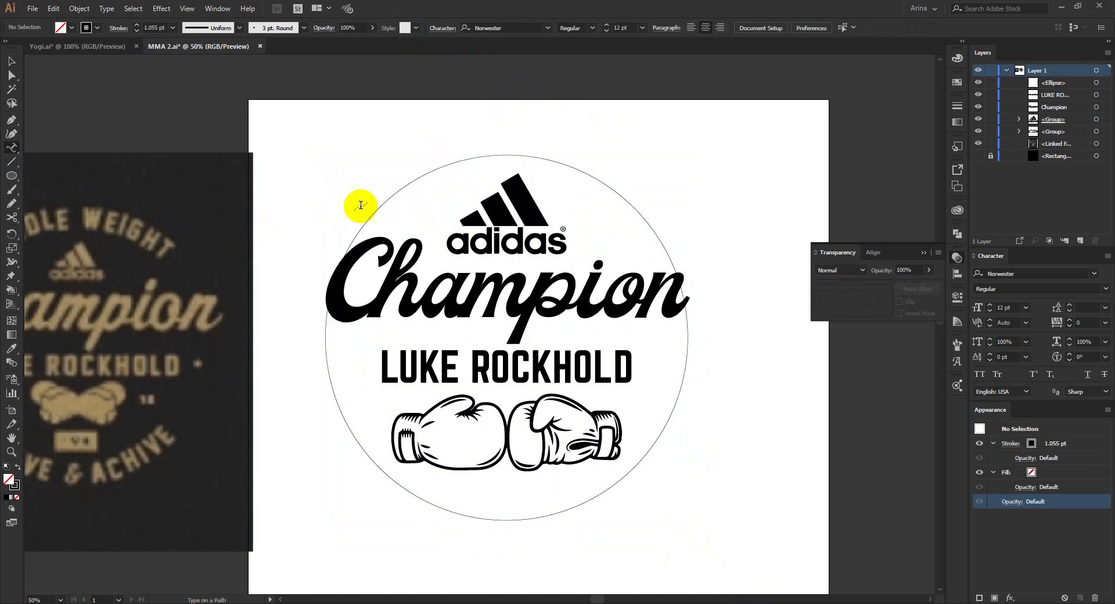
pyautogui.click(396, 192)
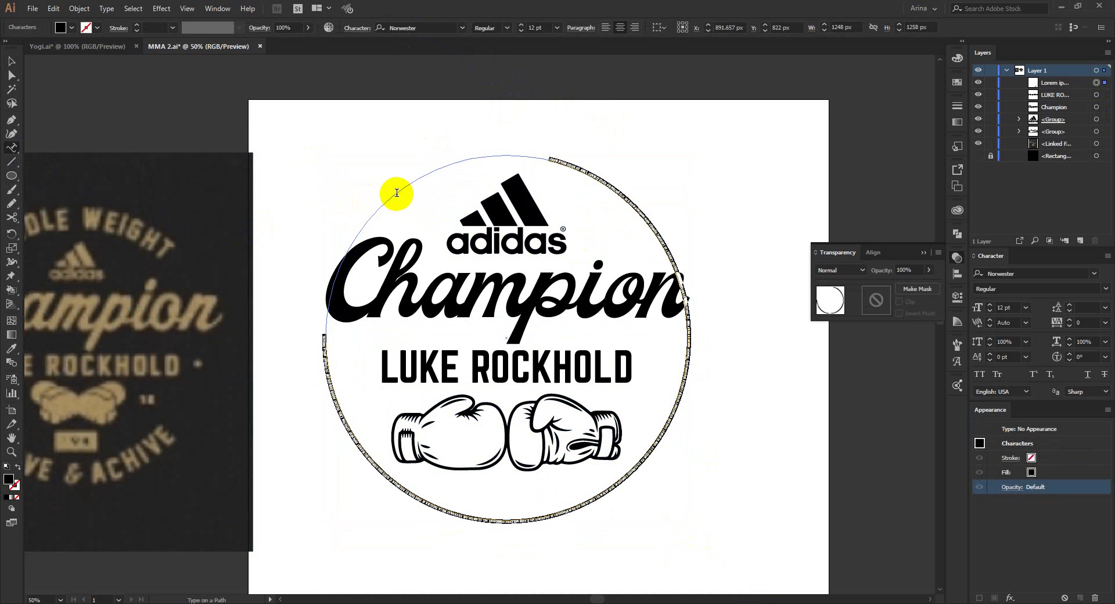
pyautogui.write('M')
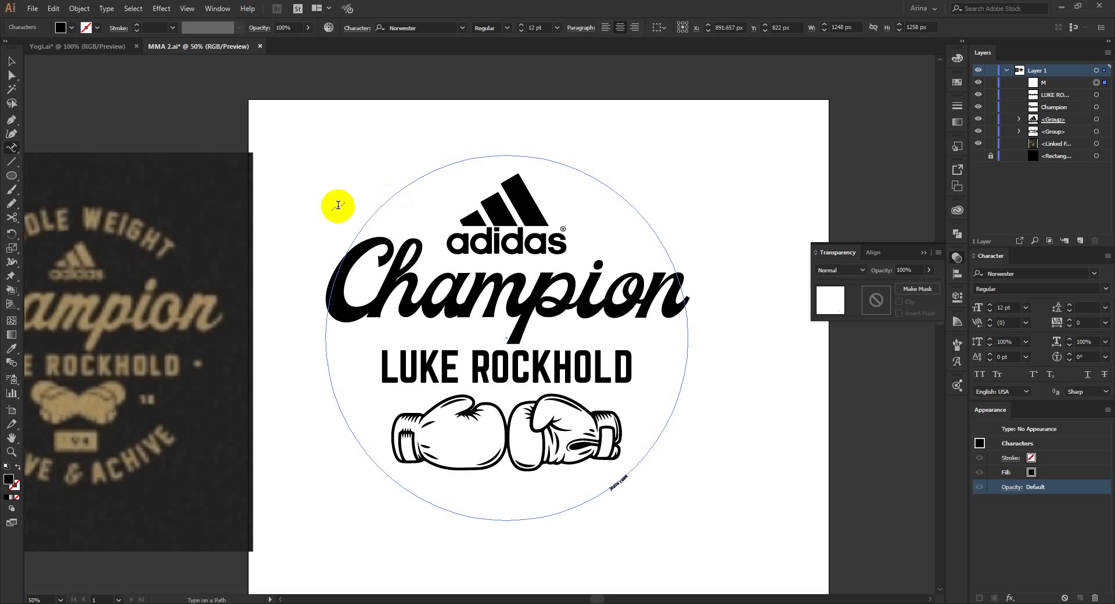
pyautogui.click(12, 61)
# Step: Enlarge MIDDLE WEIGHT to 140 pt and centre it across the top arc
pyautogui.moveTo(269, 190); pyautogui.dragTo(348, 194)
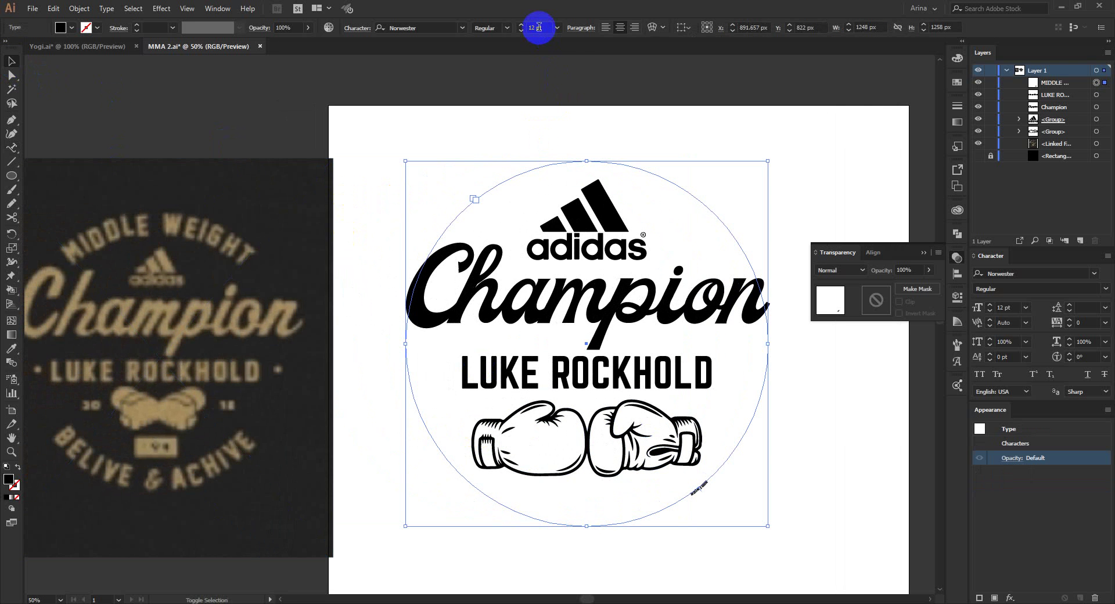
pyautogui.write('60')
pyautogui.write('100')
pyautogui.press('Return')
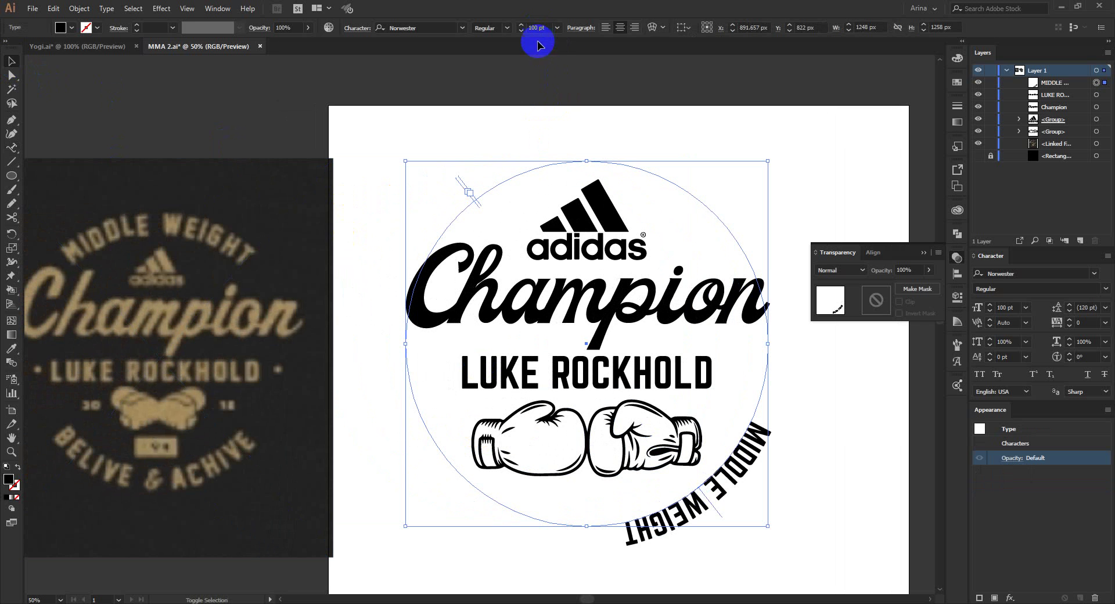
pyautogui.moveTo(452, 181)
pyautogui.mouseDown()
pyautogui.moveTo(786, 346)
pyautogui.moveTo(782, 334)
pyautogui.mouseUp()
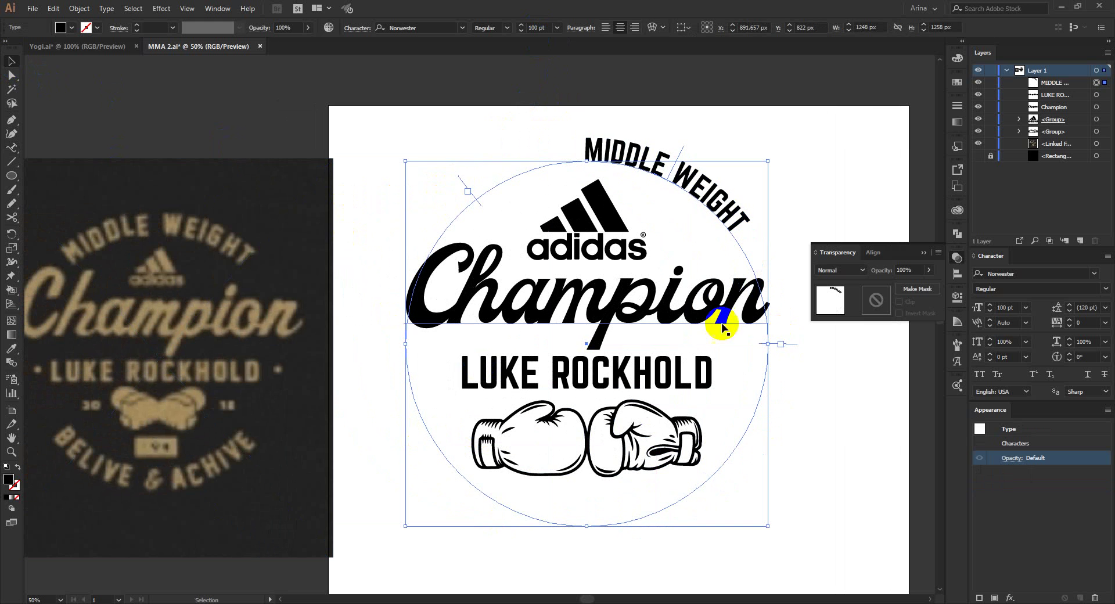
pyautogui.moveTo(468, 192)
pyautogui.mouseDown()
pyautogui.moveTo(430, 218)
pyautogui.moveTo(395, 346)
pyautogui.mouseUp()
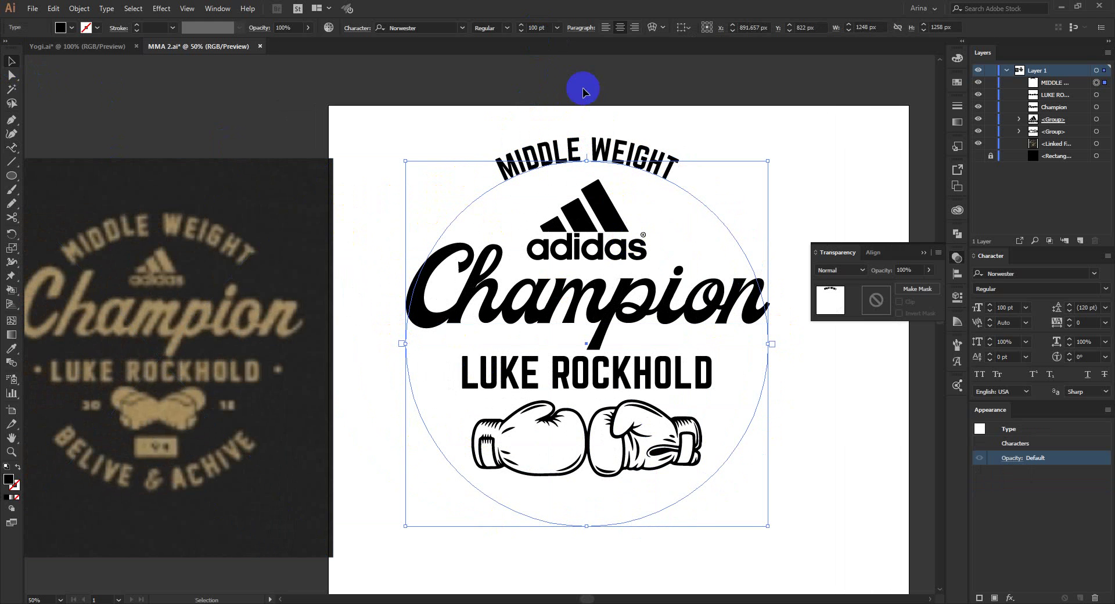
pyautogui.scroll(1, 539, 27)
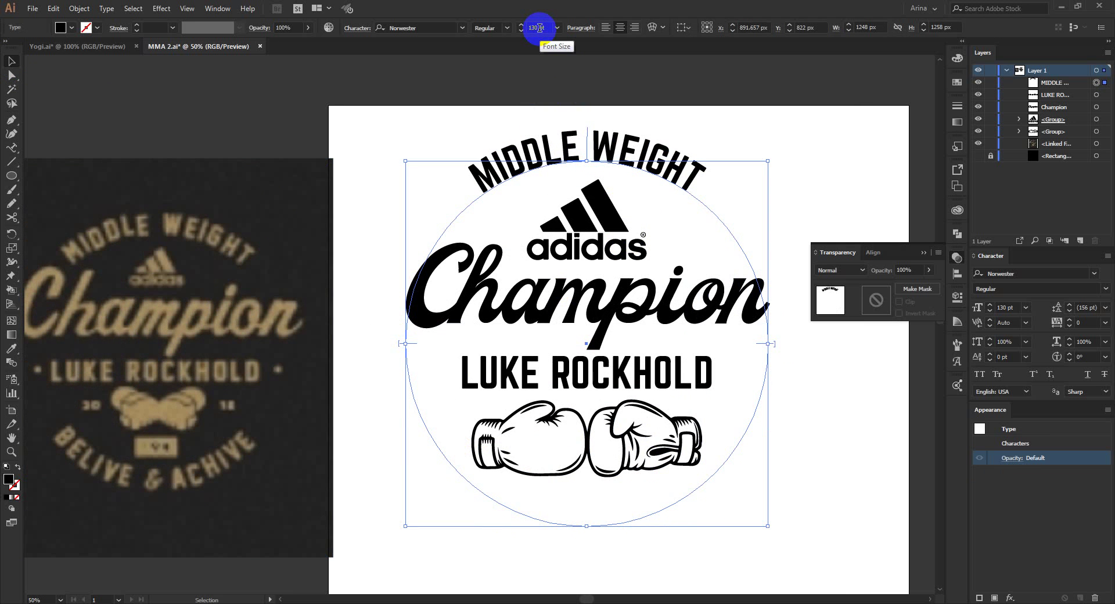
pyautogui.scroll(2, 539, 28)
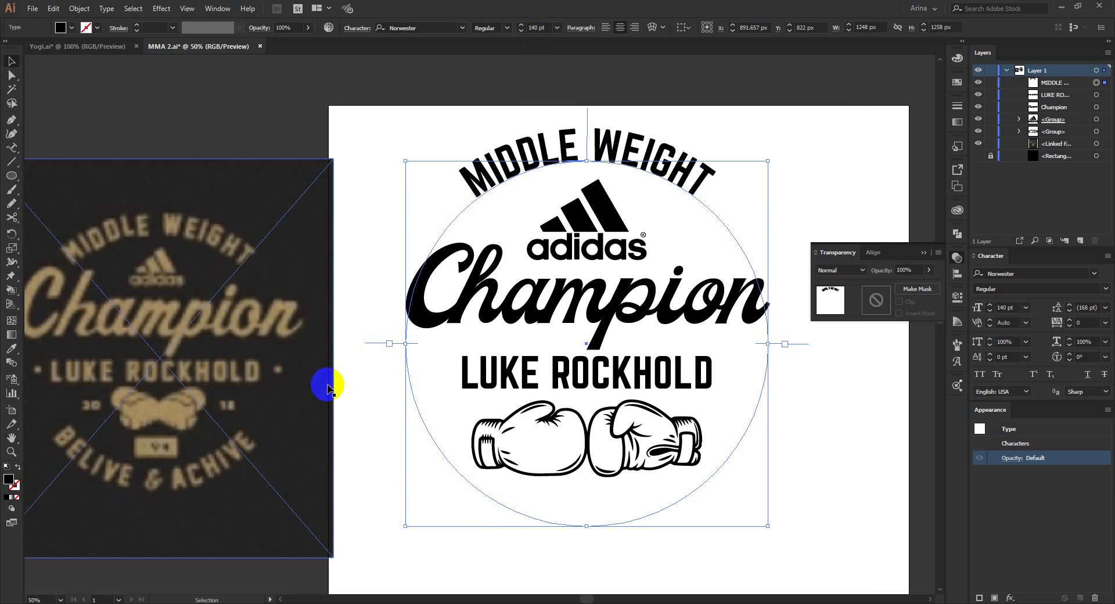
pyautogui.click(372, 387)
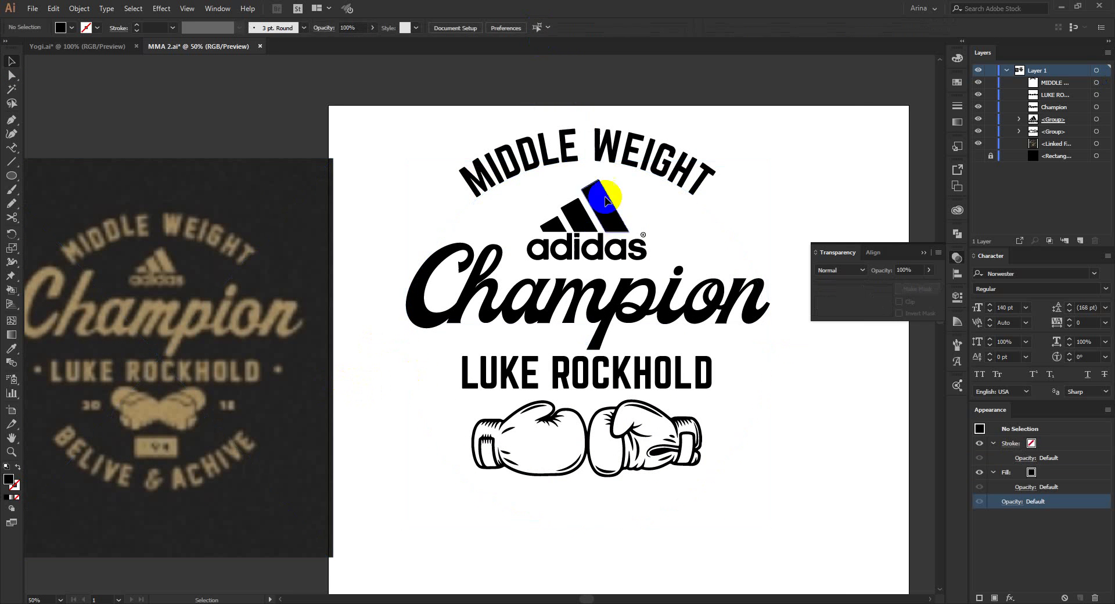
# Step: Duplicate the MIDDLE WEIGHT arc text in place and move the copy to the circle's bottom
pyautogui.click(616, 152)
pyautogui.hotkey('ctrl', 'c')
pyautogui.hotkey('ctrl', 'f')
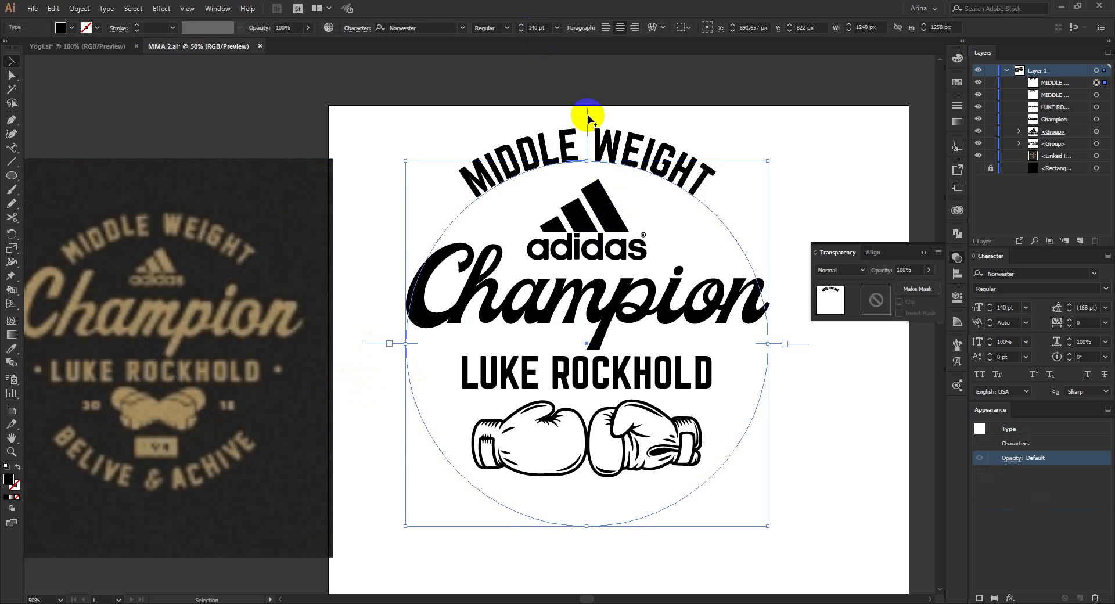
pyautogui.moveTo(587, 116); pyautogui.dragTo(588, 456)
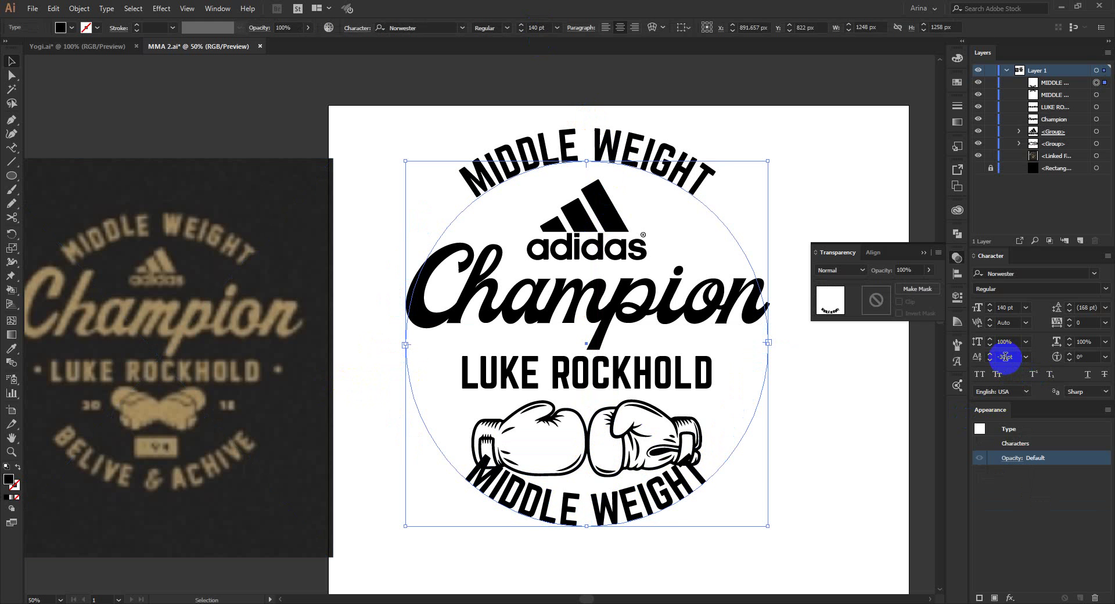
# Step: Adjust the bottom text's baseline shift and tracking and retype it as BELIVE & ACHIVE
pyautogui.scroll(-3, 1004, 357)
pyautogui.scroll(-3, 1005, 356)
pyautogui.scroll(-2, 1005, 357)
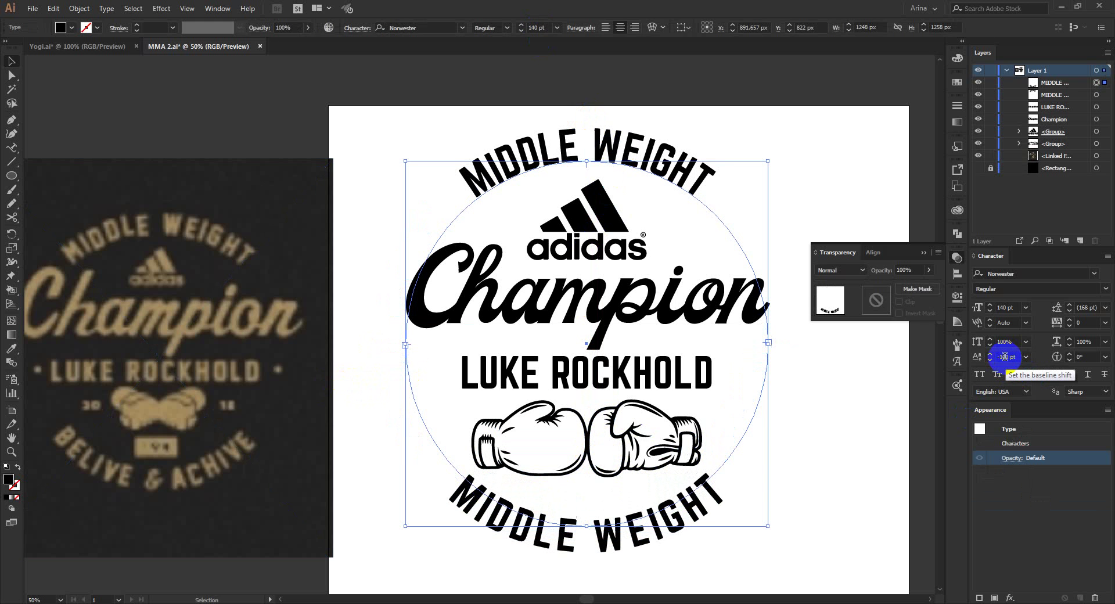
pyautogui.scroll(-1, 1005, 356)
pyautogui.scroll(-1, 1005, 356)
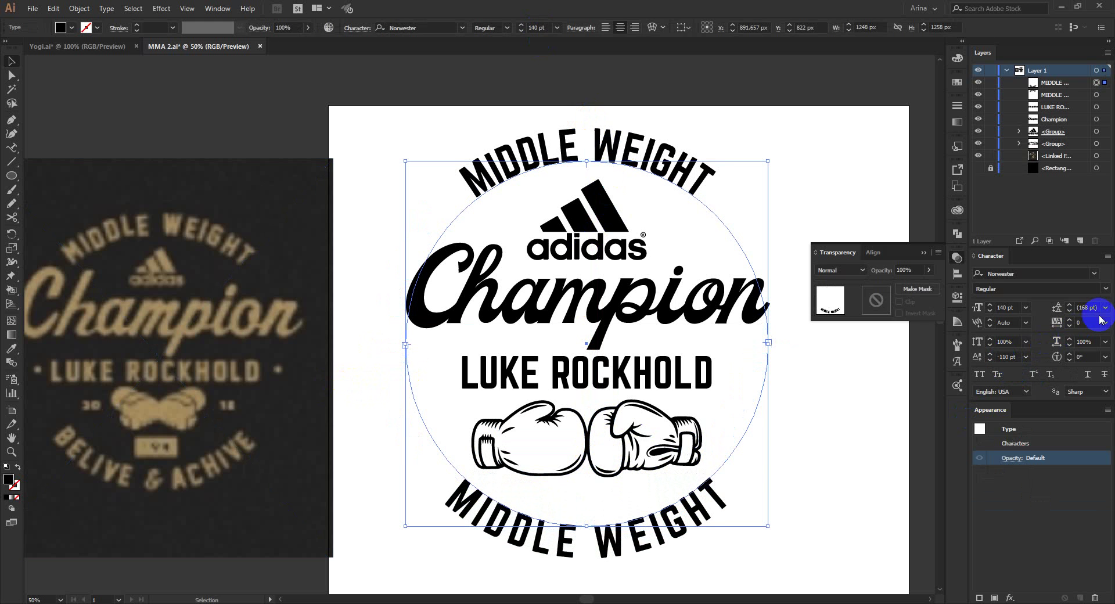
pyautogui.scroll(-4, 1082, 321)
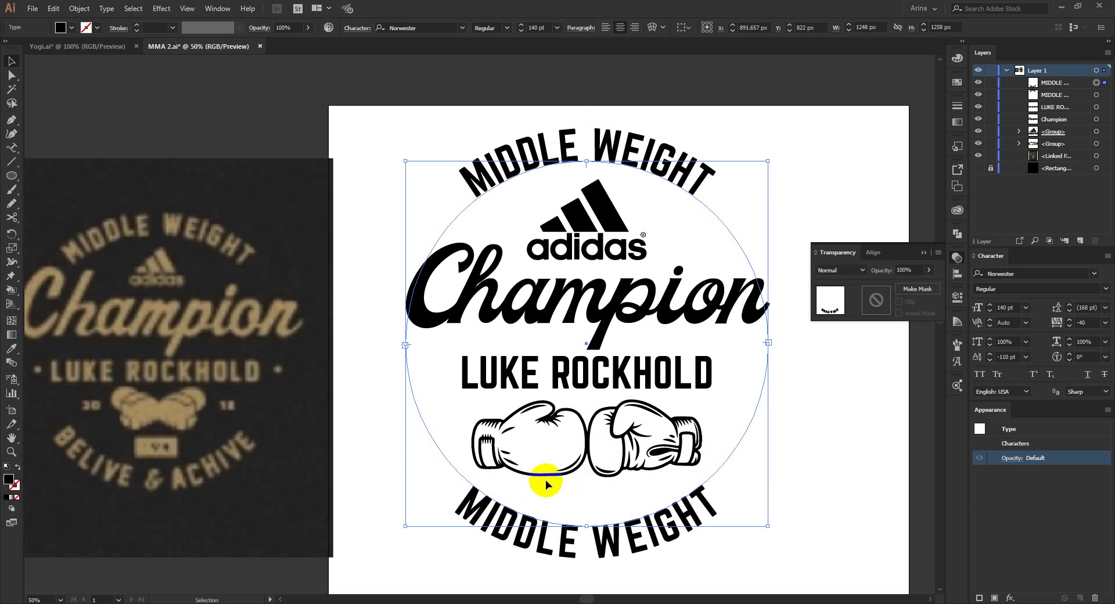
pyautogui.scroll(-1, 543, 479)
pyautogui.moveTo(601, 513); pyautogui.dragTo(618, 511)
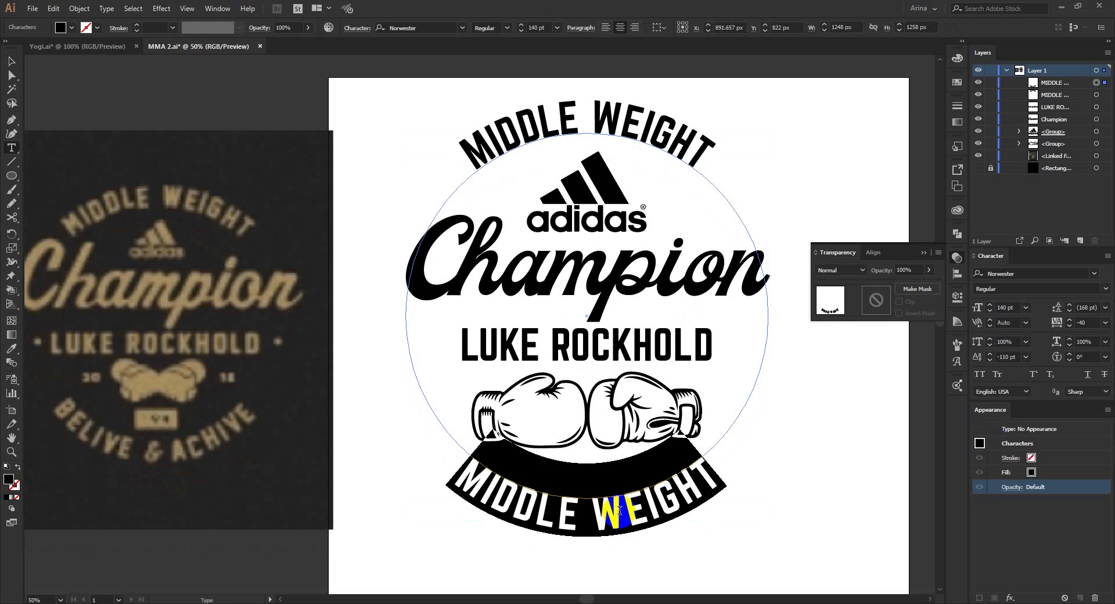
pyautogui.hotkey('ctrl', 'a')
pyautogui.write('b')
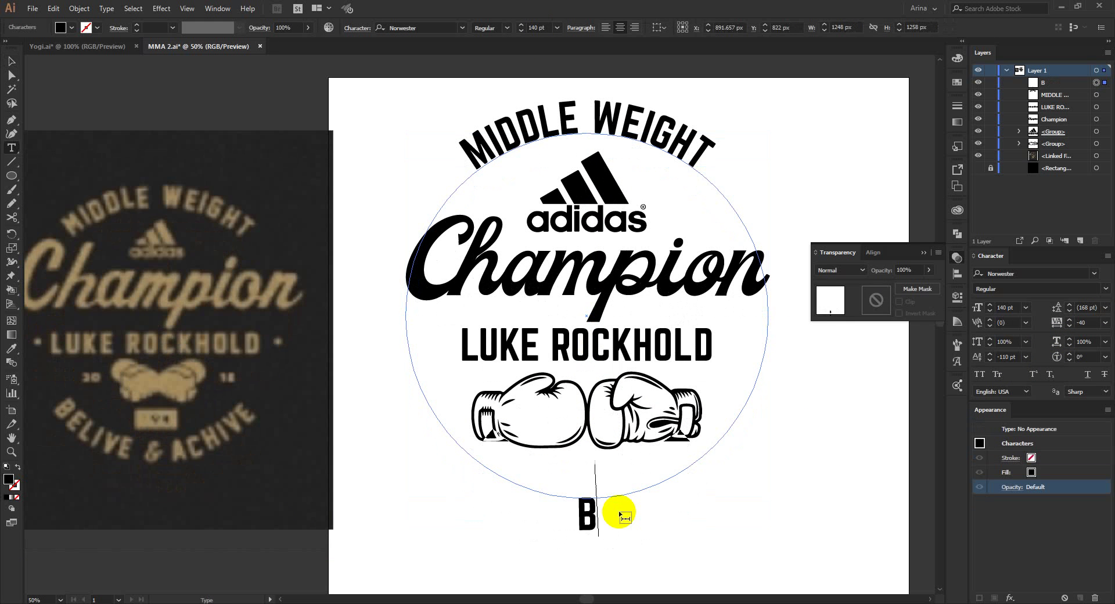
pyautogui.write('ELIVE')
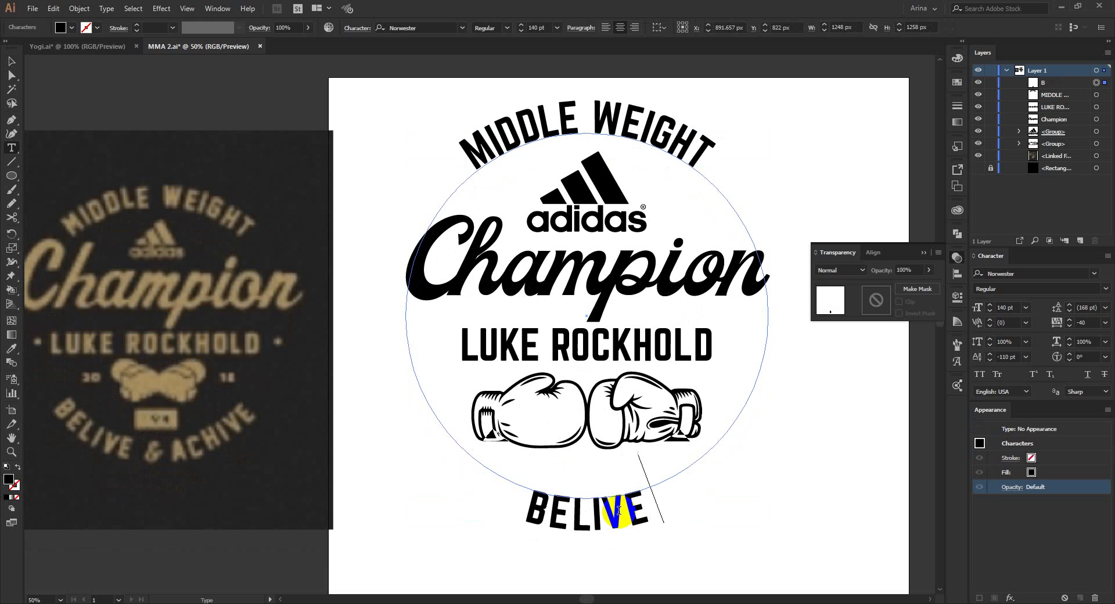
pyautogui.write(' & AC')
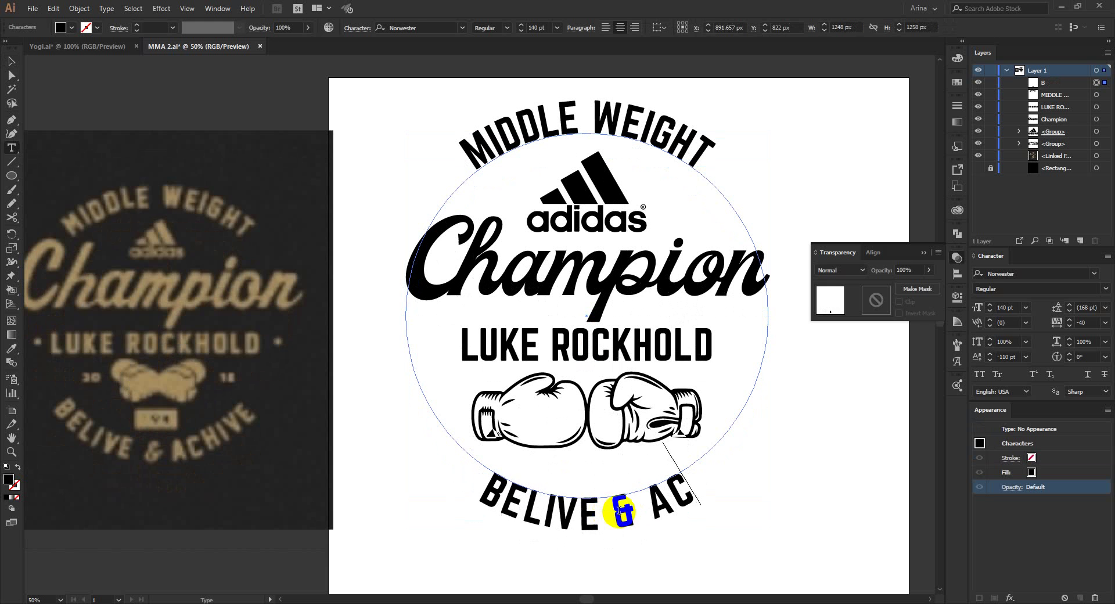
pyautogui.write('HIVE')
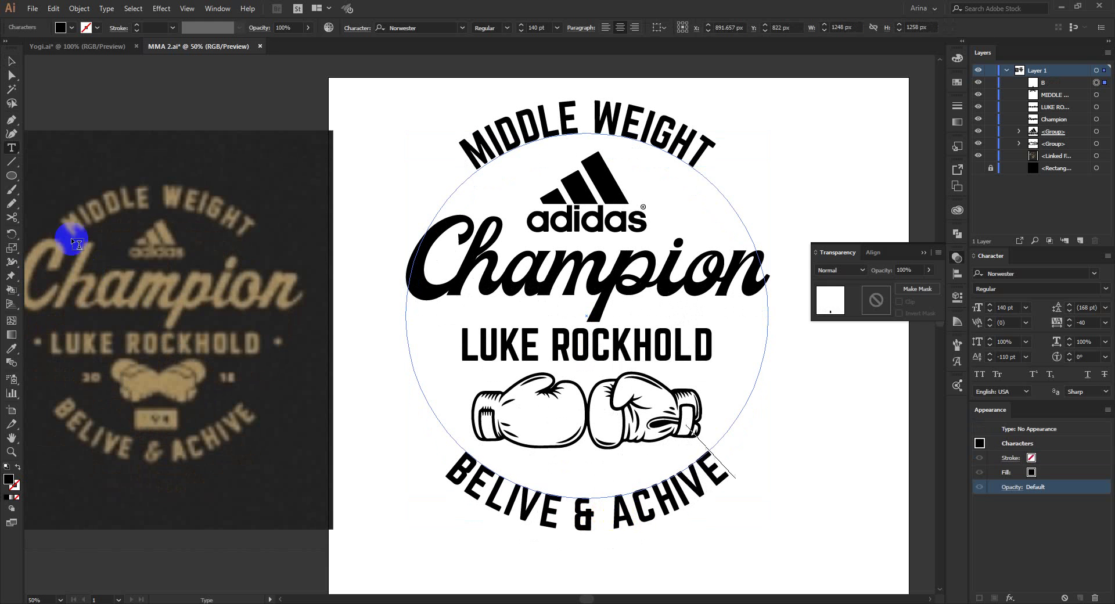
pyautogui.click(11, 62)
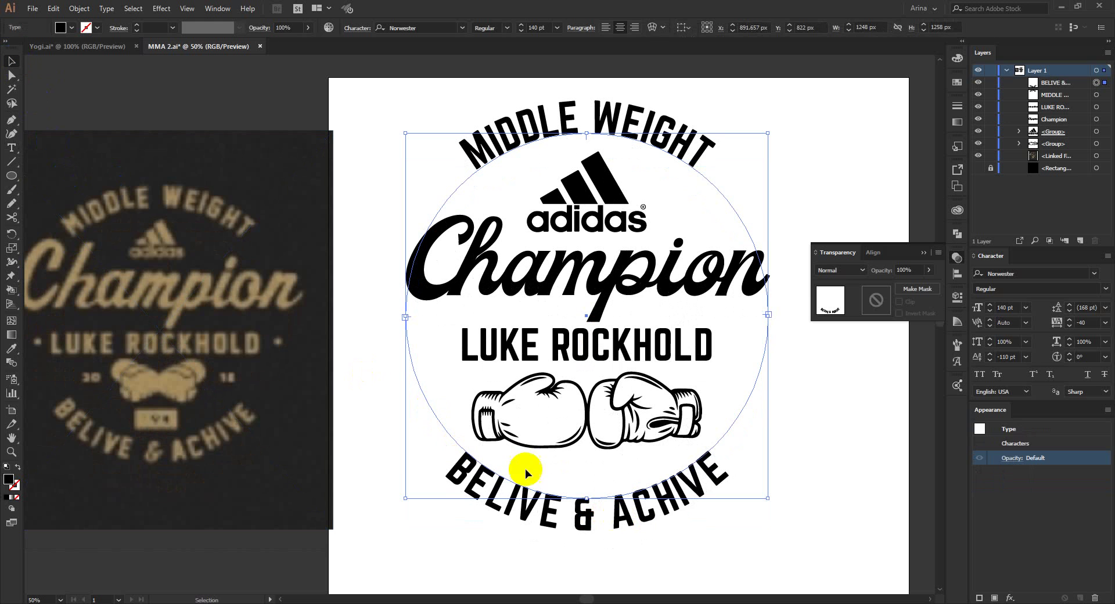
pyautogui.click(619, 471)
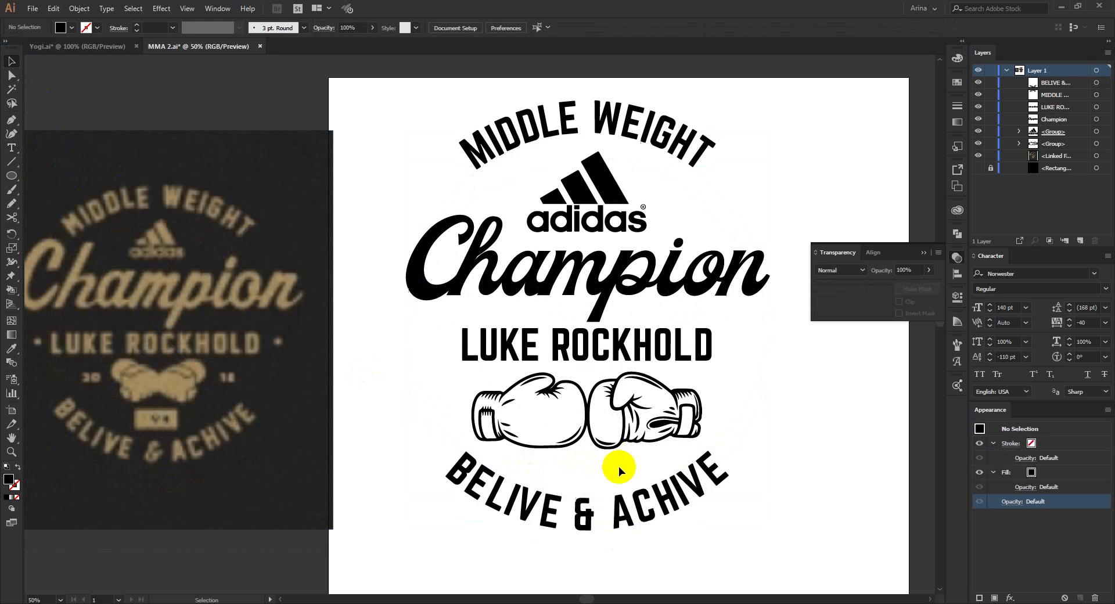
# Step: Type 20 below the artwork and zero its baseline shift and tracking
pyautogui.click(12, 147)
pyautogui.click(372, 468)
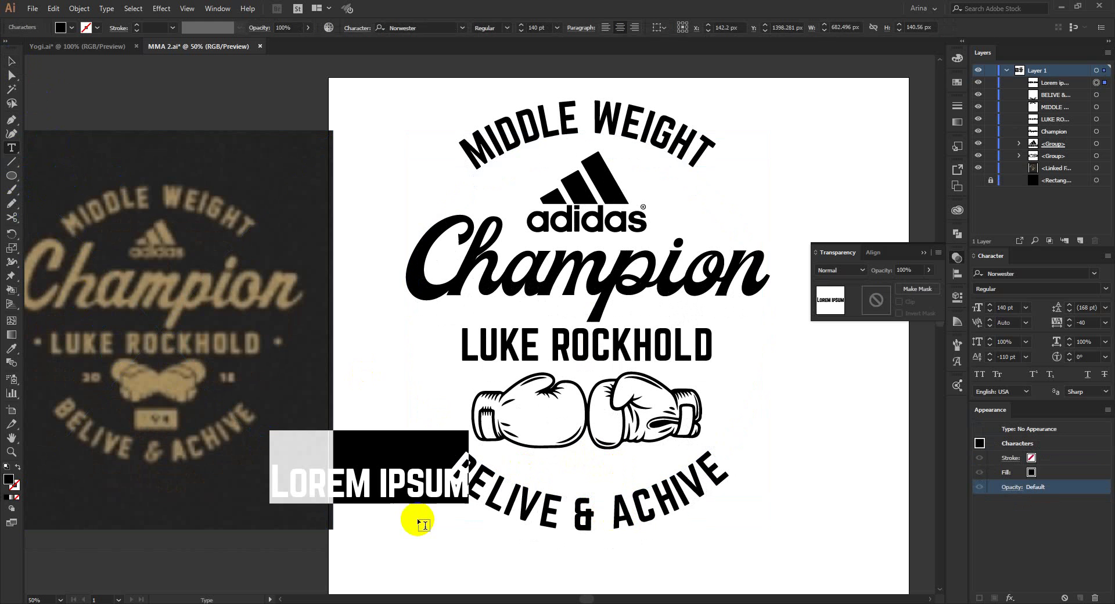
pyautogui.write('20')
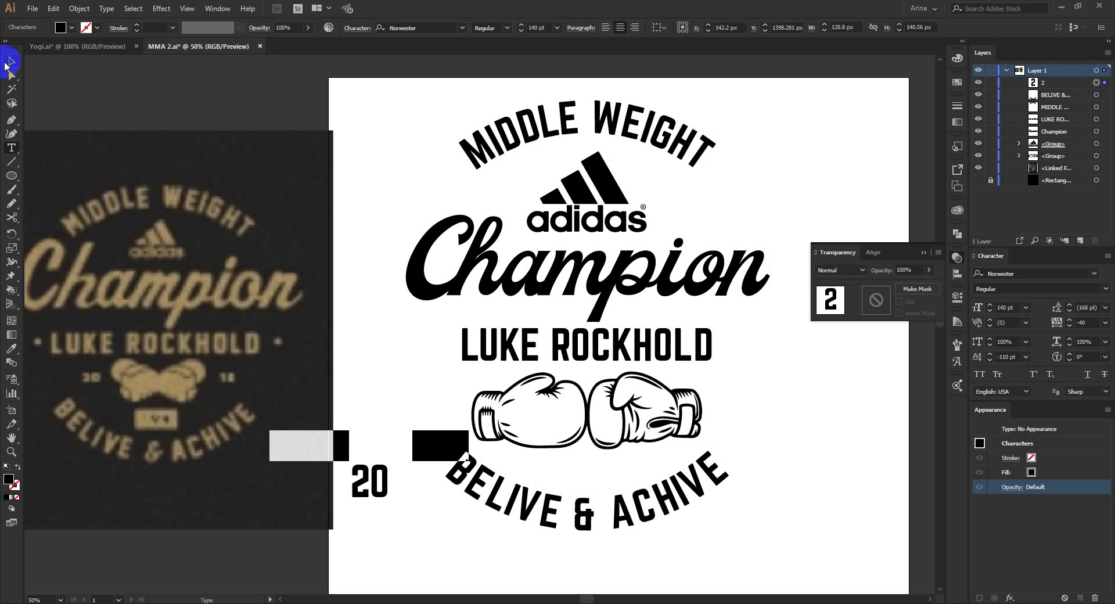
pyautogui.click(8, 62)
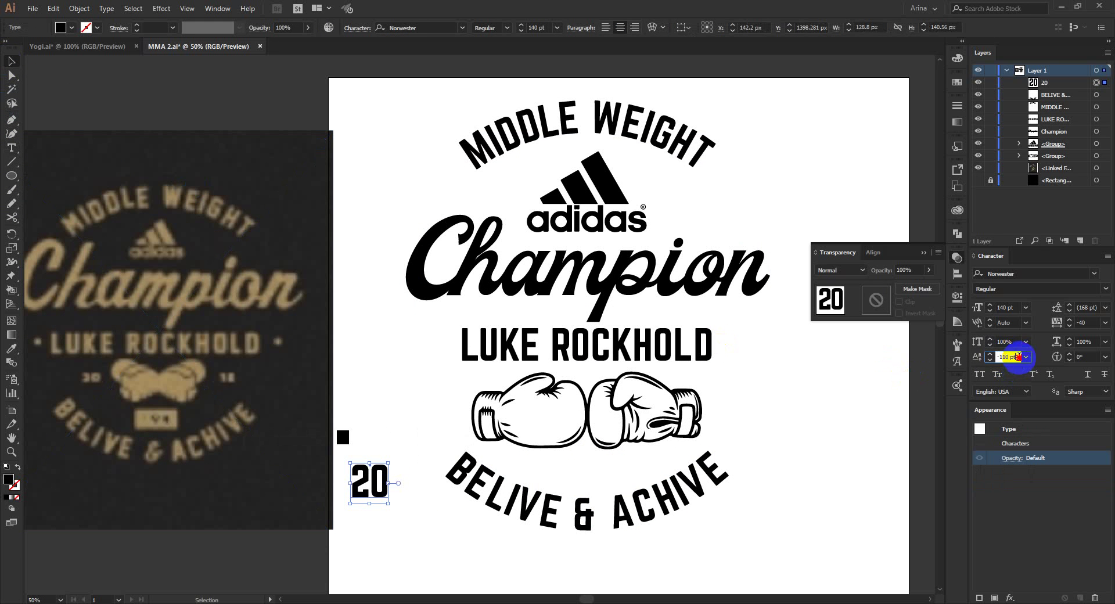
pyautogui.click(1008, 357)
pyautogui.write('0')
pyautogui.hotkey('ctrl', 'z')
pyautogui.click(1093, 322)
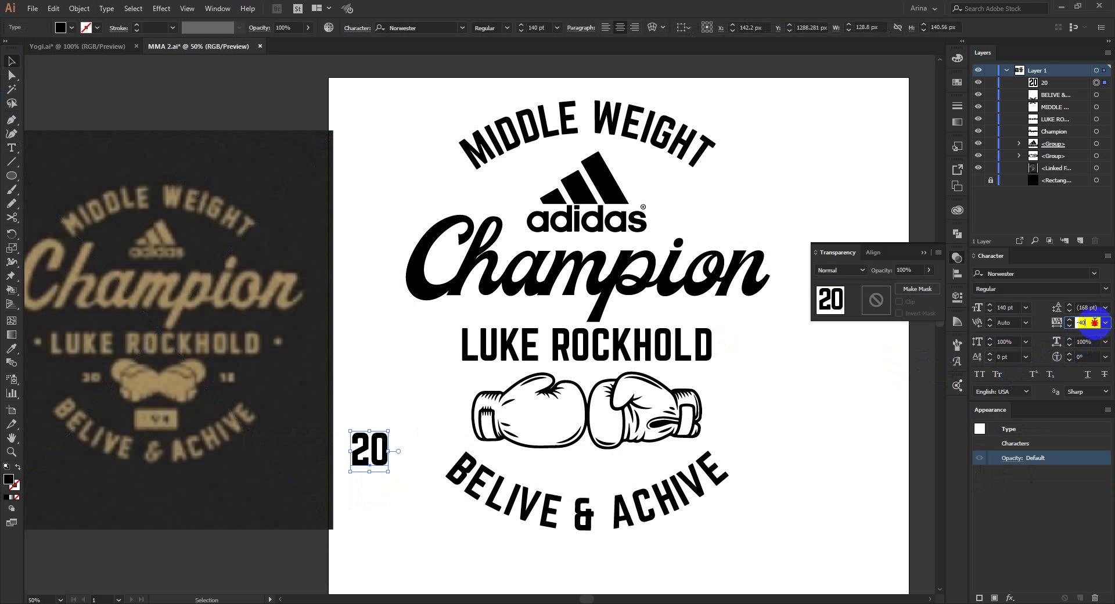
pyautogui.write('0')
pyautogui.press('Return')
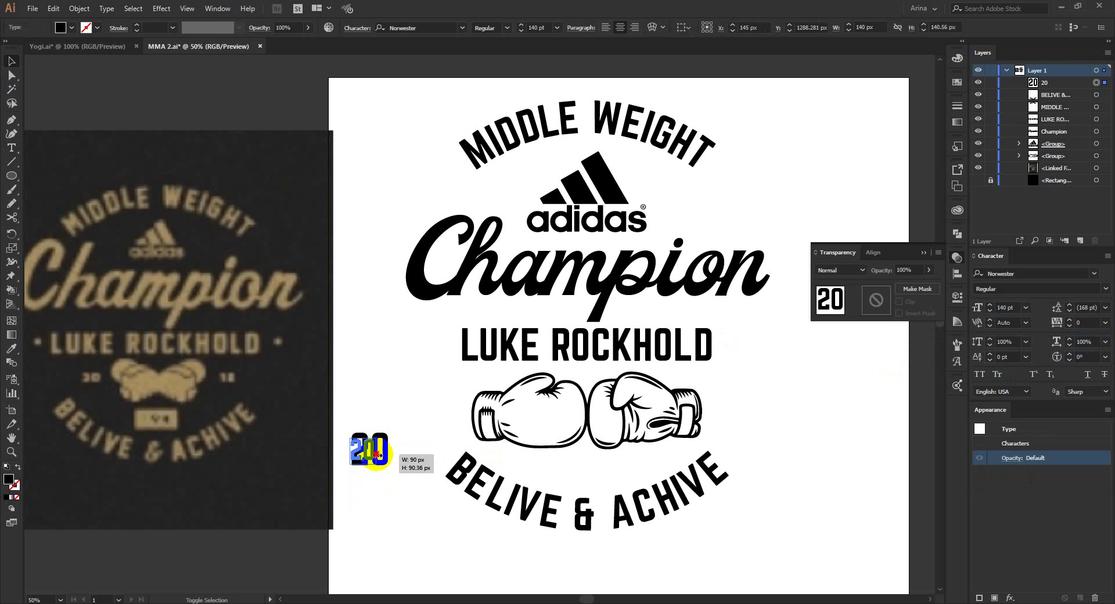
# Step: Shrink the 20 and place it beside the left glove, then shrink and raise the gloves
pyautogui.moveTo(389, 452); pyautogui.dragTo(371, 457)
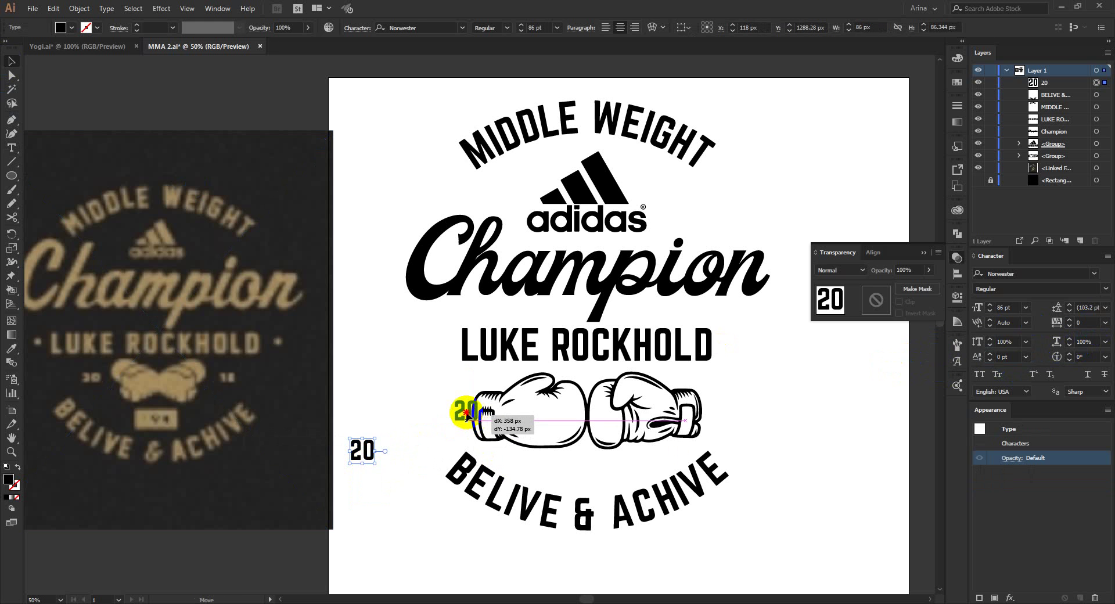
pyautogui.moveTo(463, 429); pyautogui.dragTo(454, 410)
pyautogui.click(572, 450)
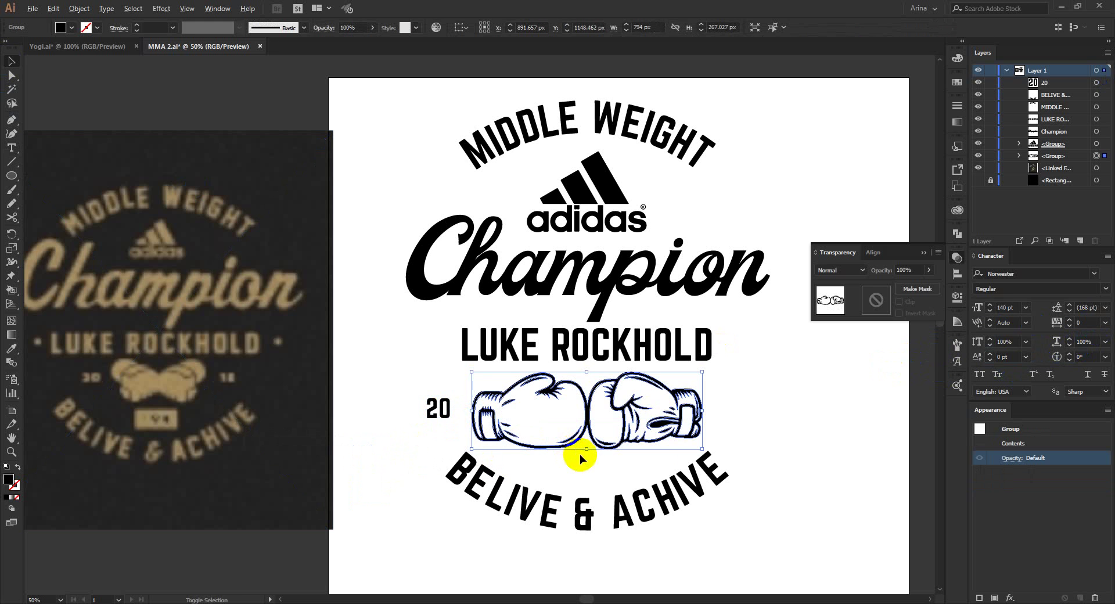
pyautogui.moveTo(579, 454)
pyautogui.mouseDown()
pyautogui.moveTo(583, 430)
pyautogui.moveTo(586, 440)
pyautogui.mouseUp()
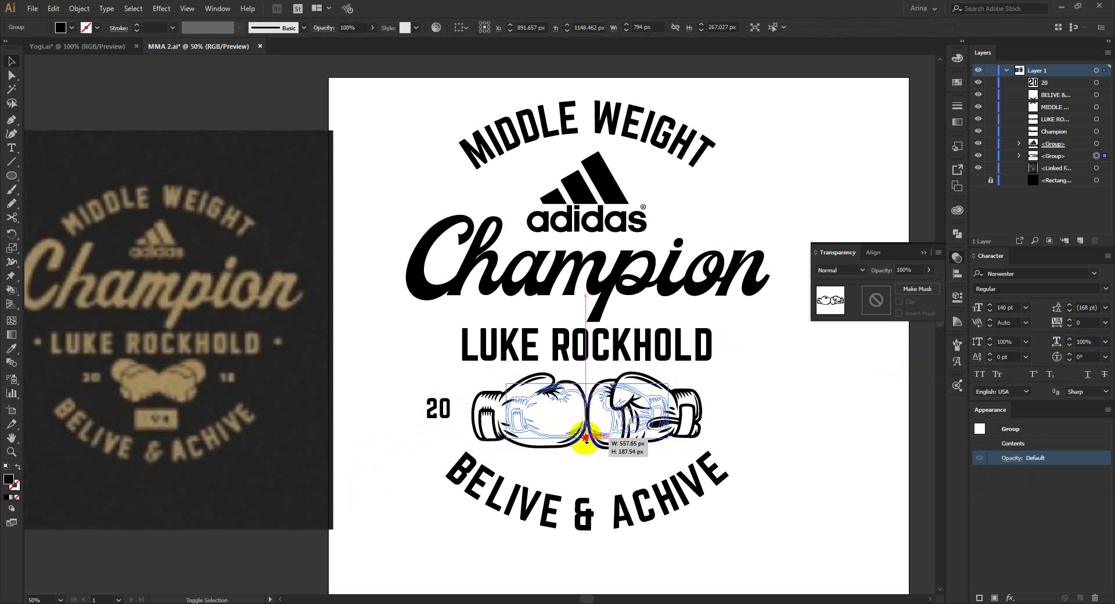
pyautogui.press('Up')
pyautogui.press('Up')
pyautogui.press('Up')
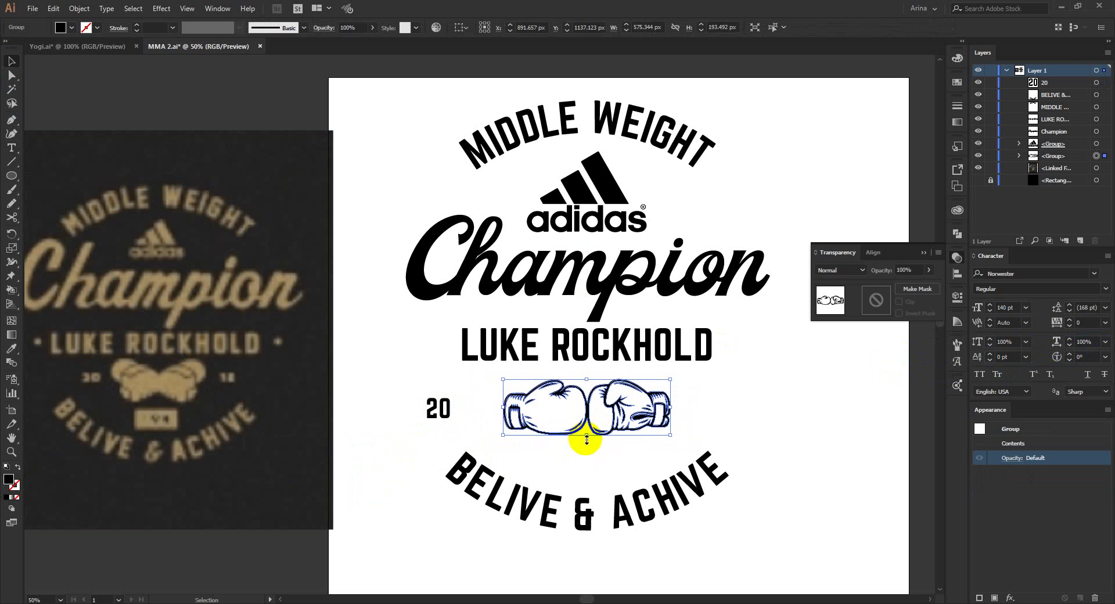
# Step: Copy the 20 to the right of the gloves and change it to 18
pyautogui.moveTo(445, 412); pyautogui.dragTo(704, 411)
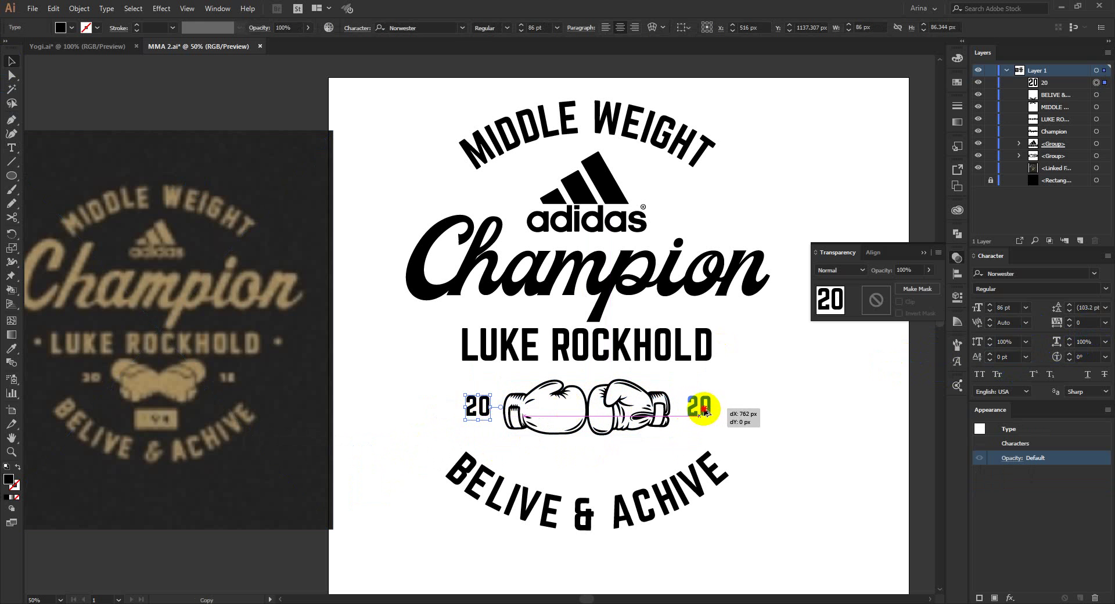
pyautogui.doubleClick(698, 408)
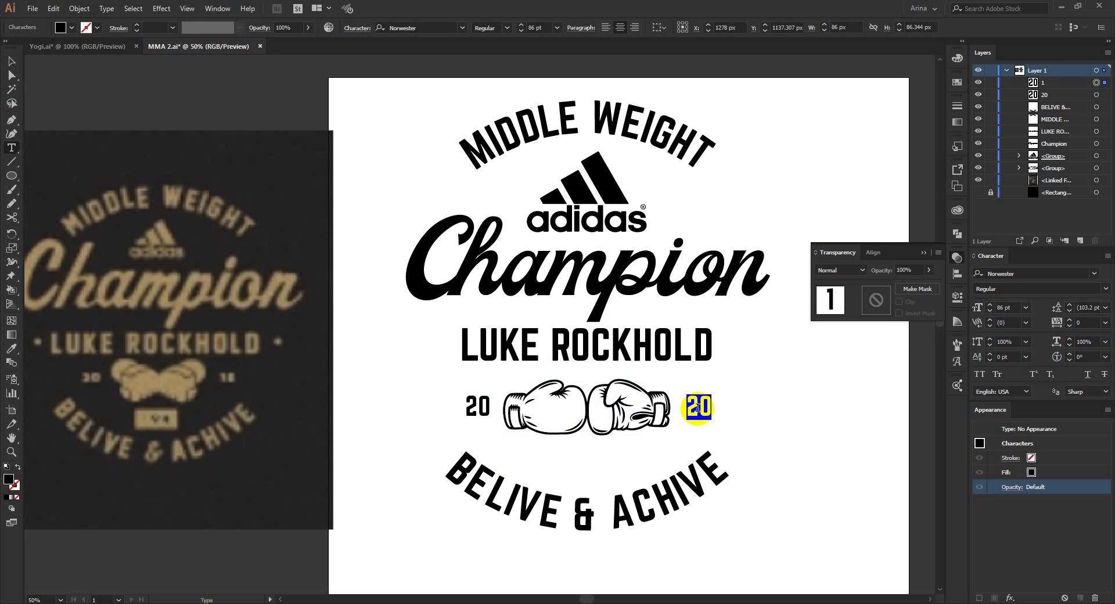
pyautogui.write('18')
pyautogui.click(12, 62)
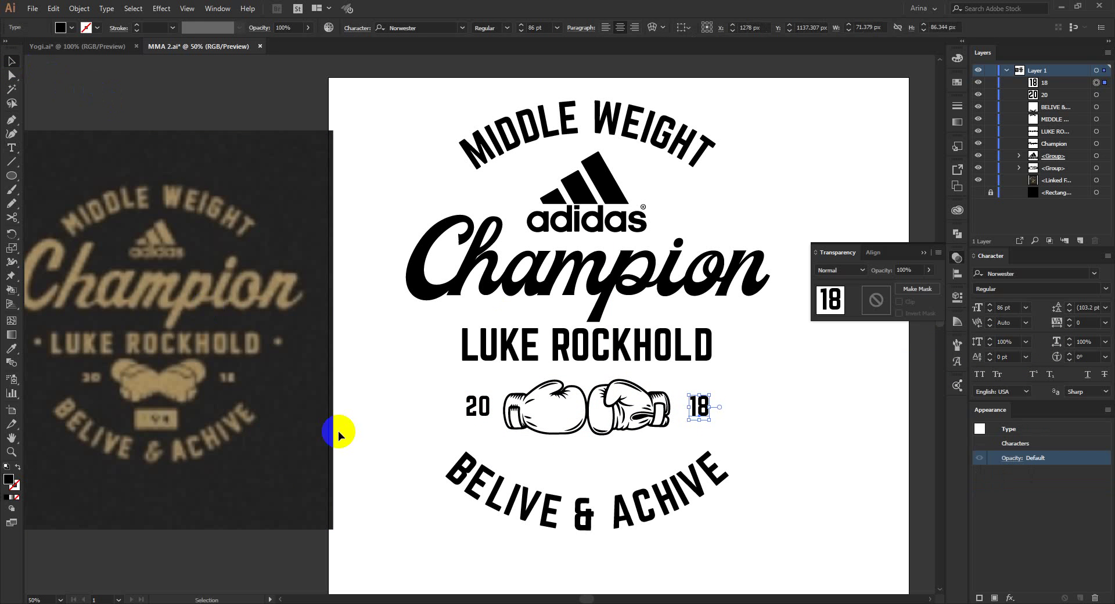
pyautogui.click(337, 431)
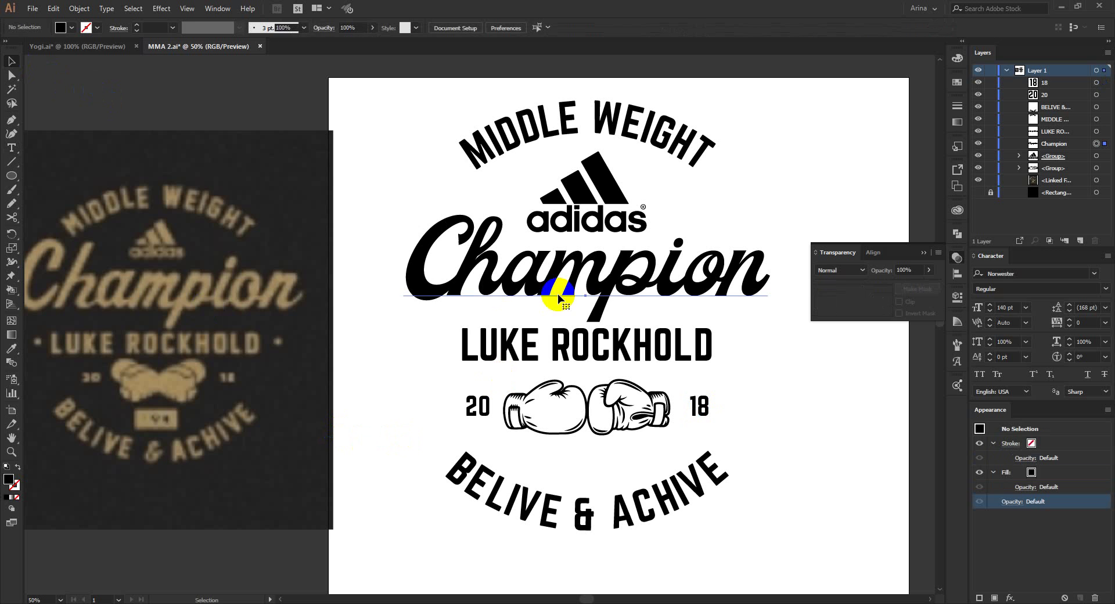
# Step: Set Champion in LeftfieldBrushRough-Regular
pyautogui.click(419, 226)
pyautogui.click(440, 27)
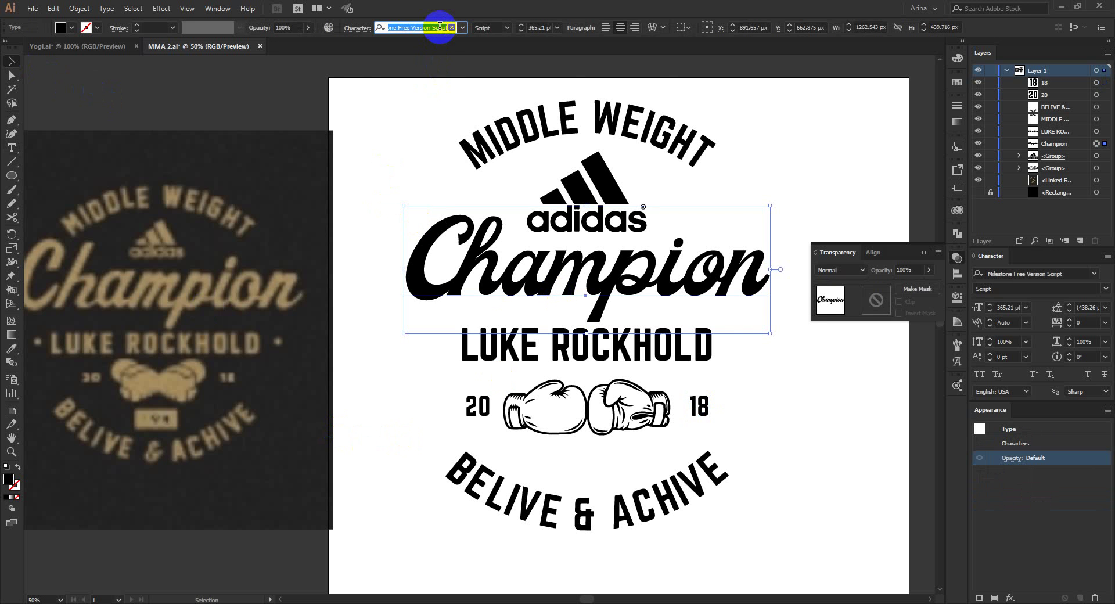
pyautogui.write('gin')
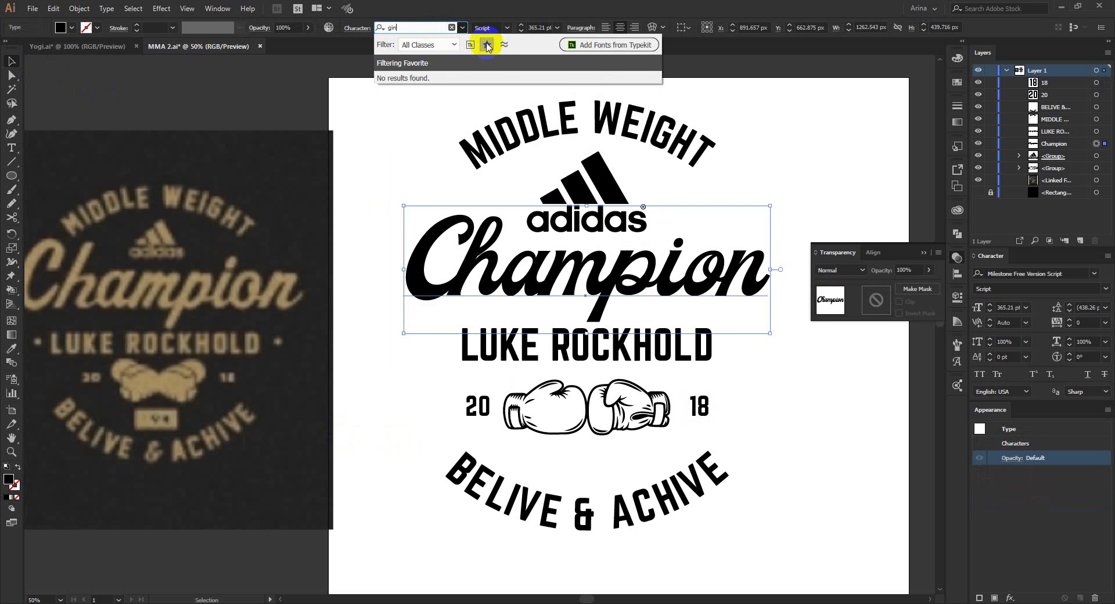
pyautogui.click(487, 44)
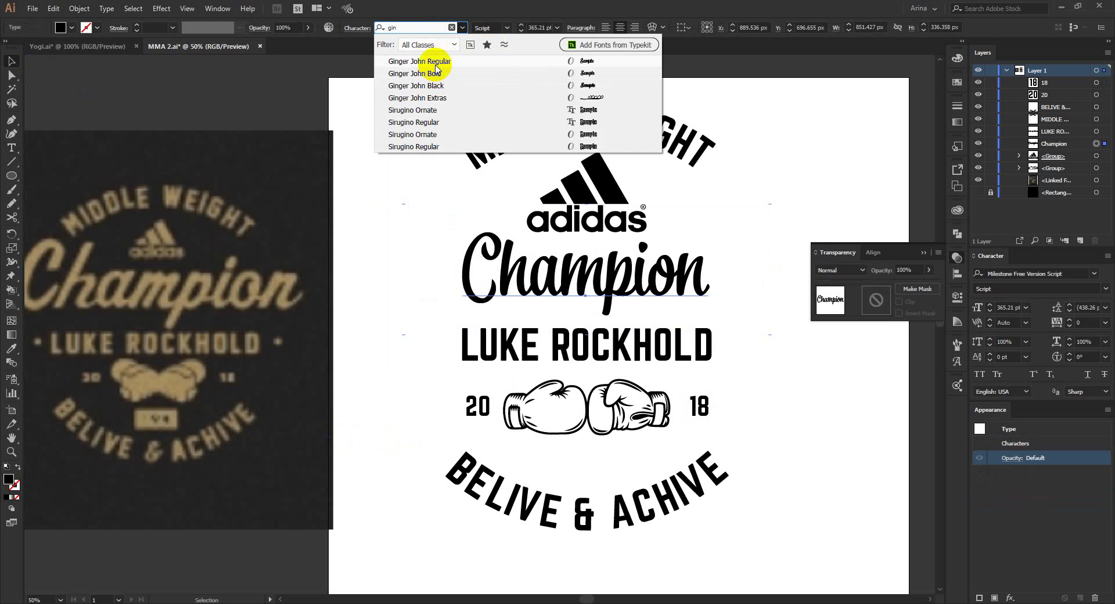
pyautogui.press('BackSpace')
pyautogui.press('BackSpace')
pyautogui.press('BackSpace')
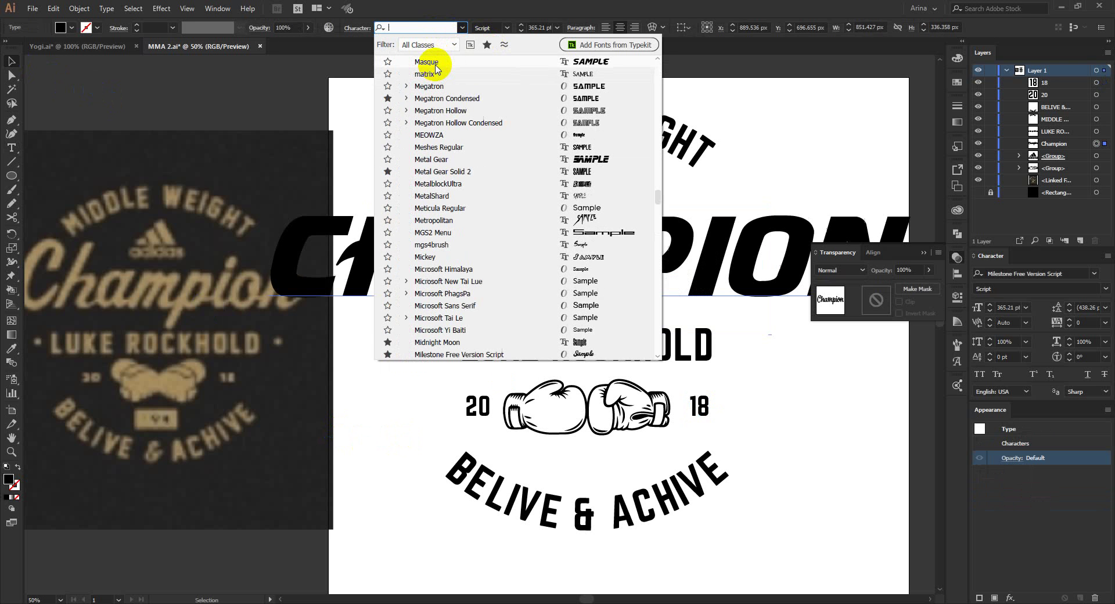
pyautogui.write('lef')
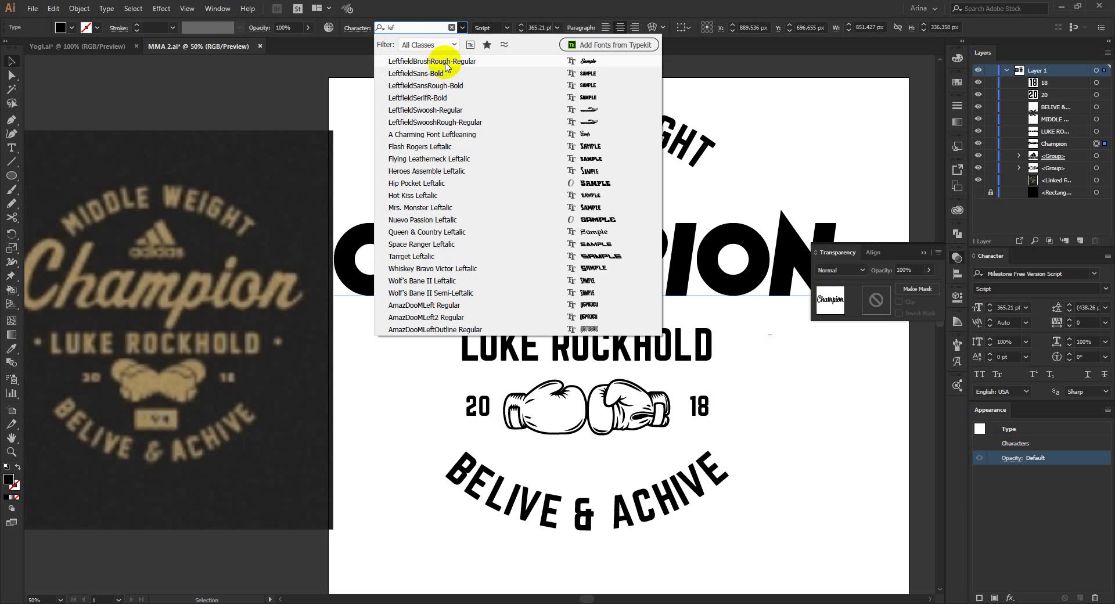
pyautogui.click(447, 63)
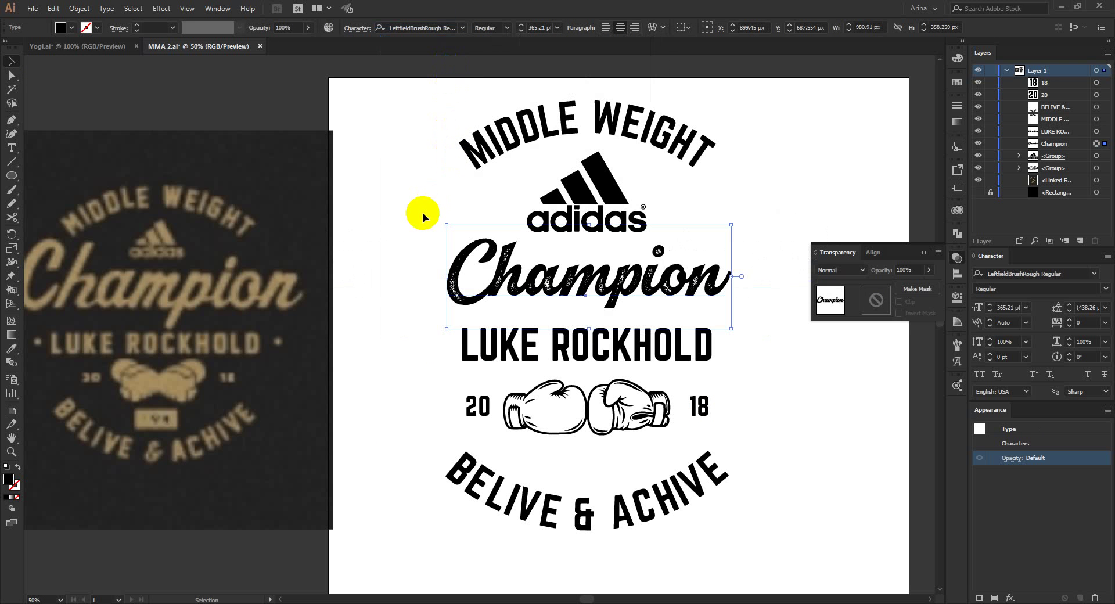
# Step: Set Champion's tracking to 30, then tighten it slightly
pyautogui.click(1085, 322)
pyautogui.write('30')
pyautogui.press('Return')
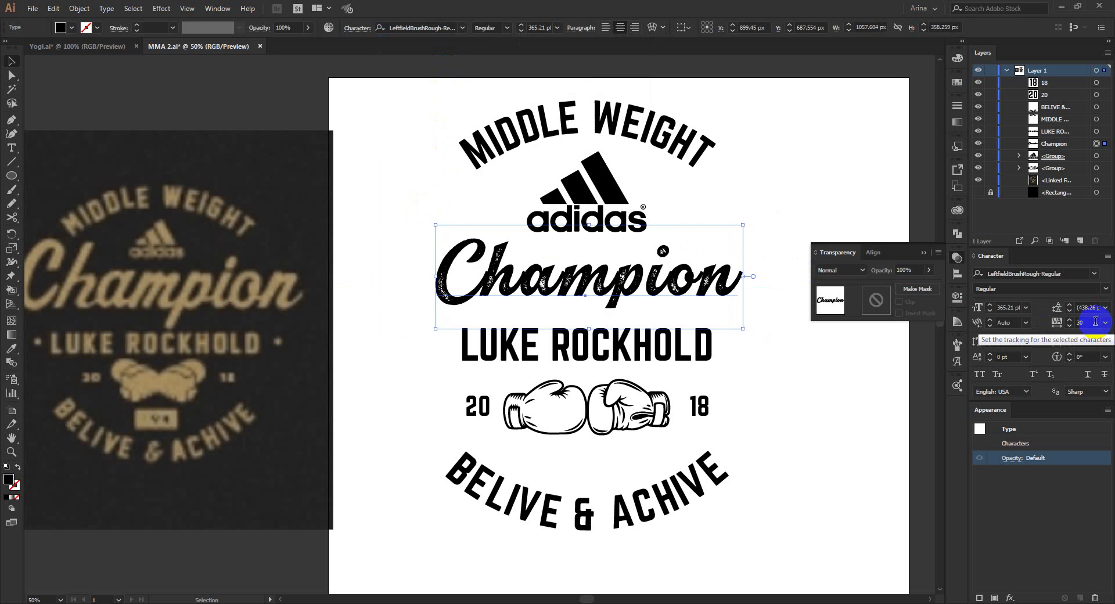
pyautogui.press('Down')
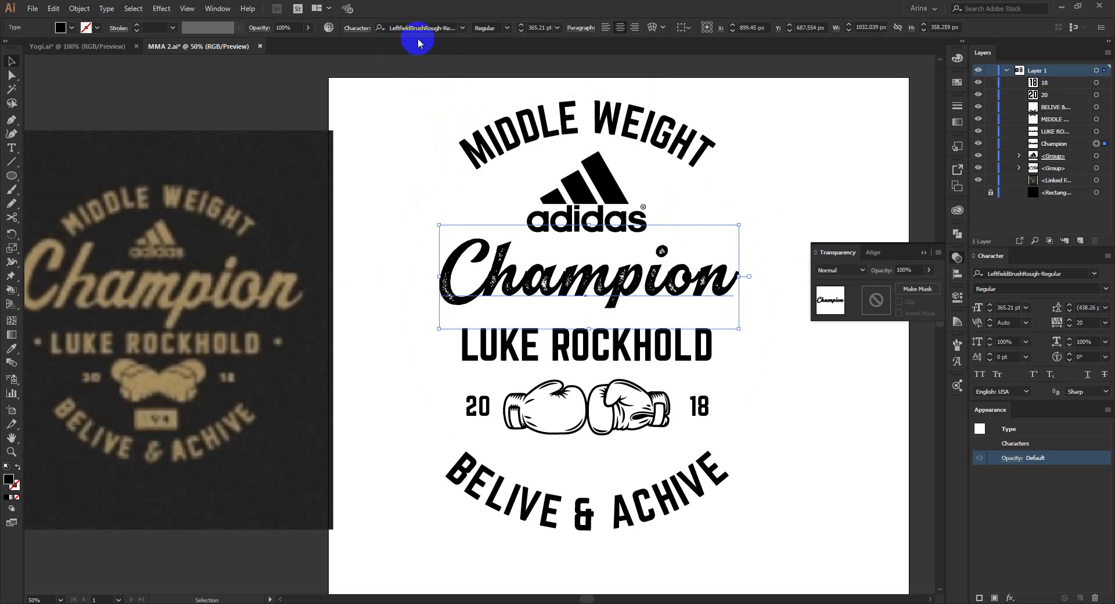
# Step: Switch Champion to Explorer Script Regular, tracking 60, and raise it under the adidas logo
pyautogui.click(419, 27)
pyautogui.write('ex')
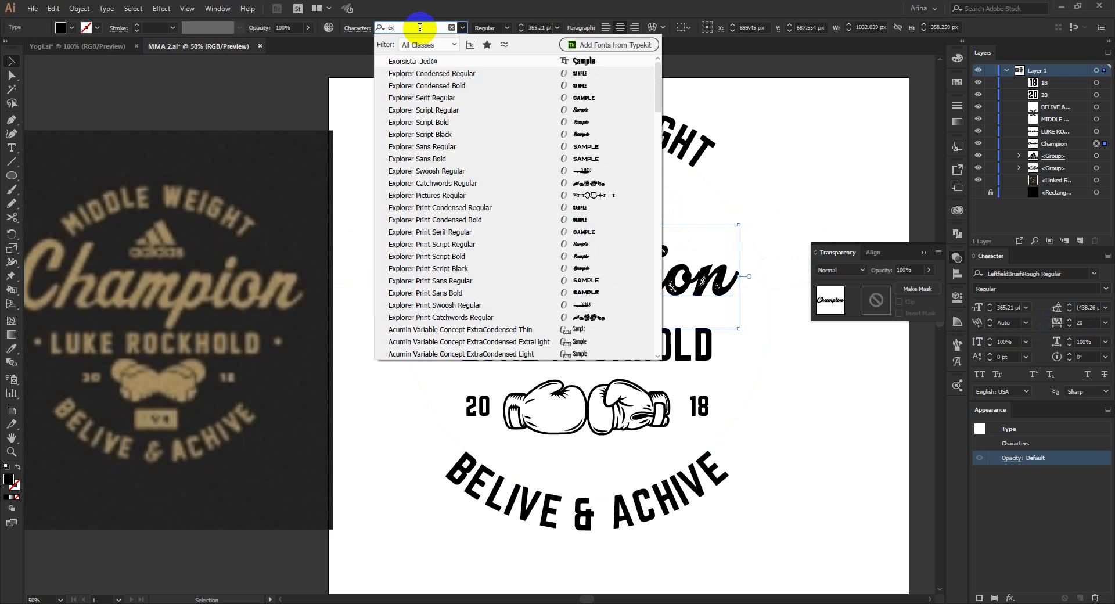
pyautogui.write('p')
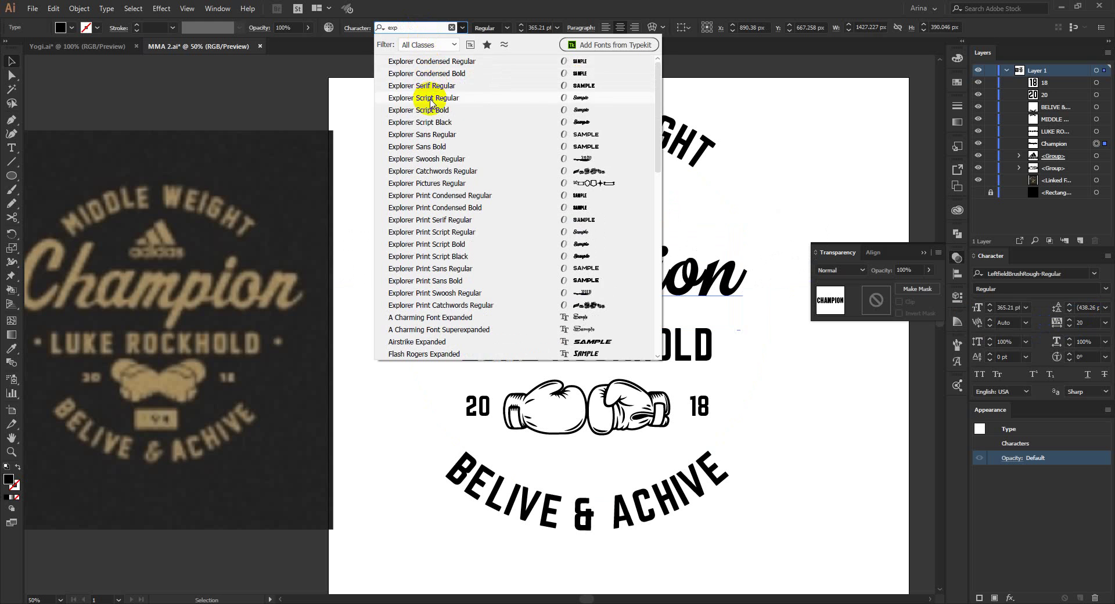
pyautogui.click(430, 99)
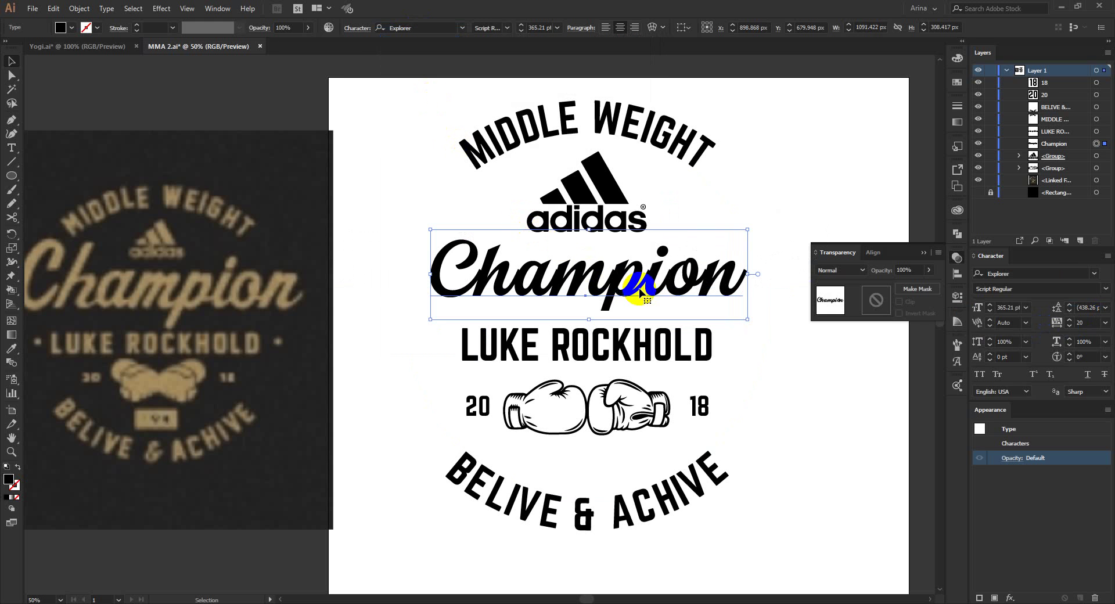
pyautogui.scroll(2, 1083, 321)
pyautogui.scroll(2, 1083, 320)
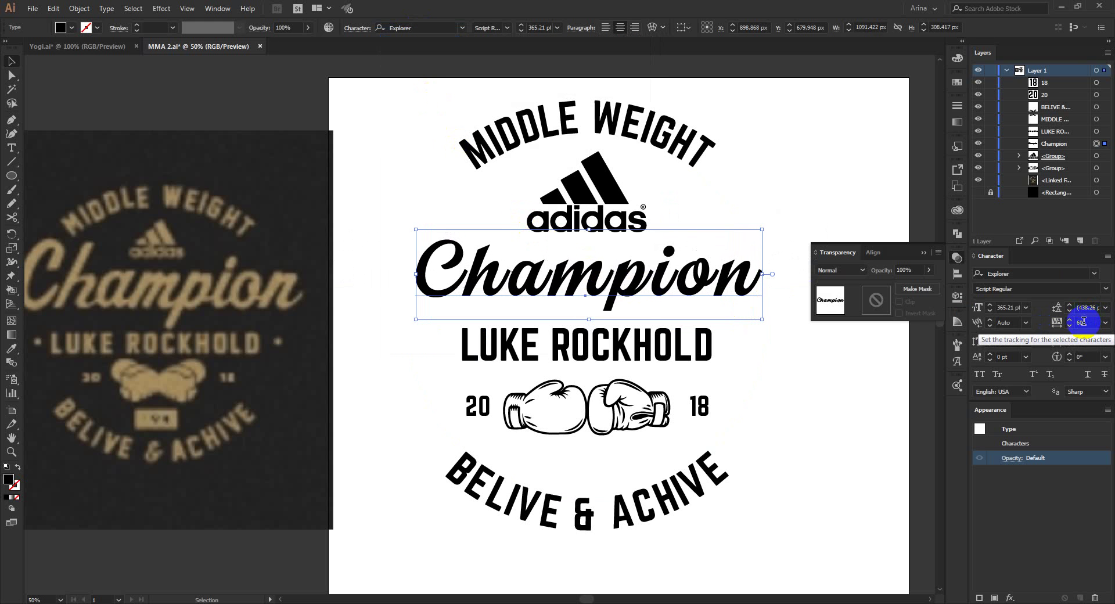
pyautogui.moveTo(672, 281); pyautogui.dragTo(672, 272)
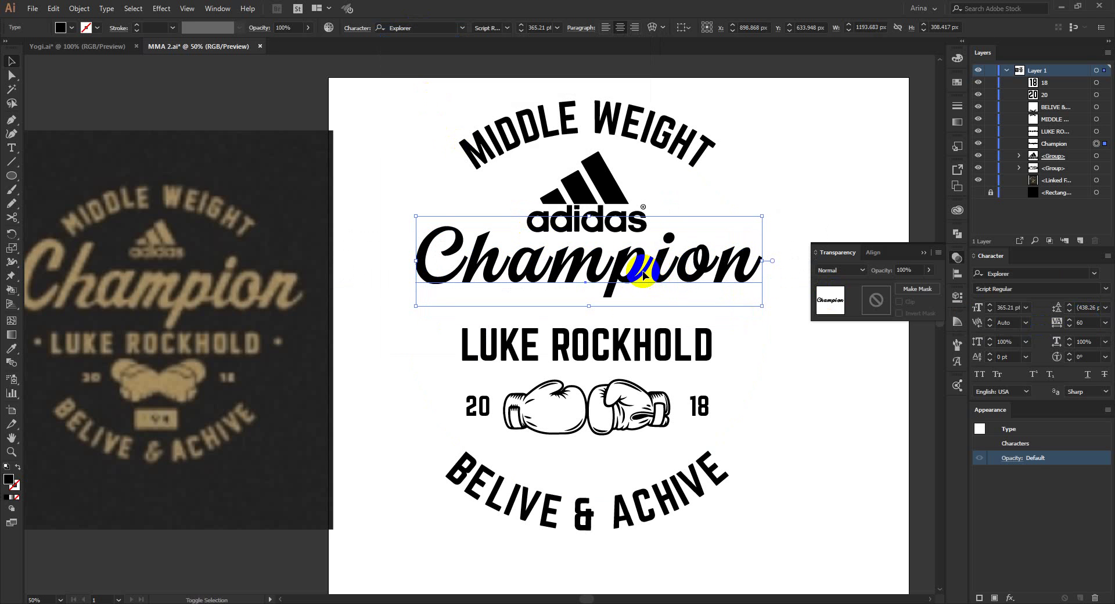
# Step: Enlarge the first C of Champion and nudge the h slightly right with Touch Type
pyautogui.hotkey('shift', 't')
pyautogui.click(455, 243)
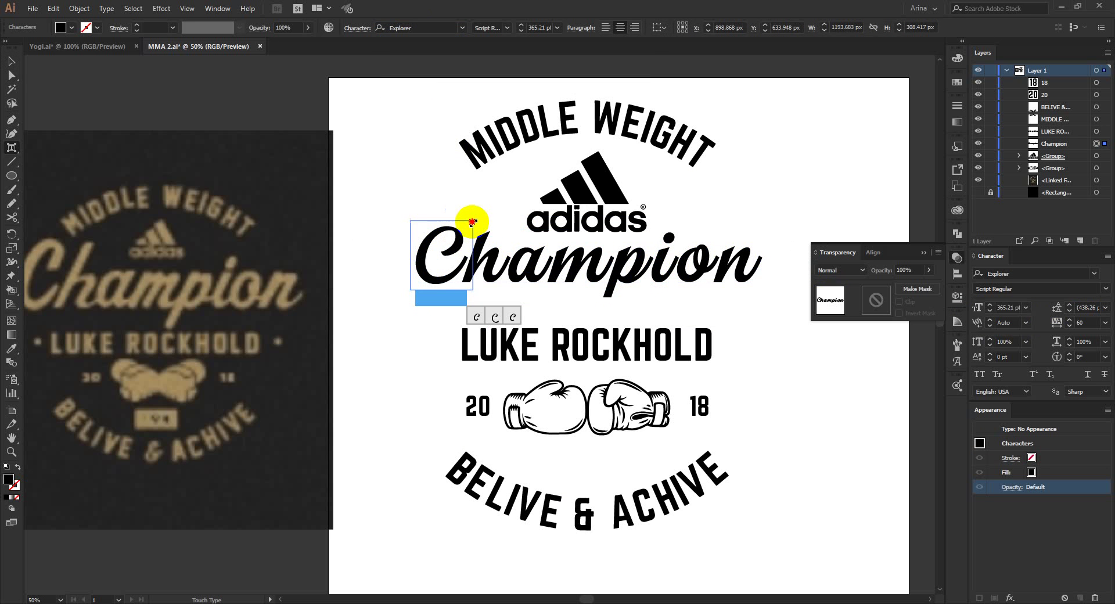
pyautogui.moveTo(471, 221); pyautogui.dragTo(492, 196)
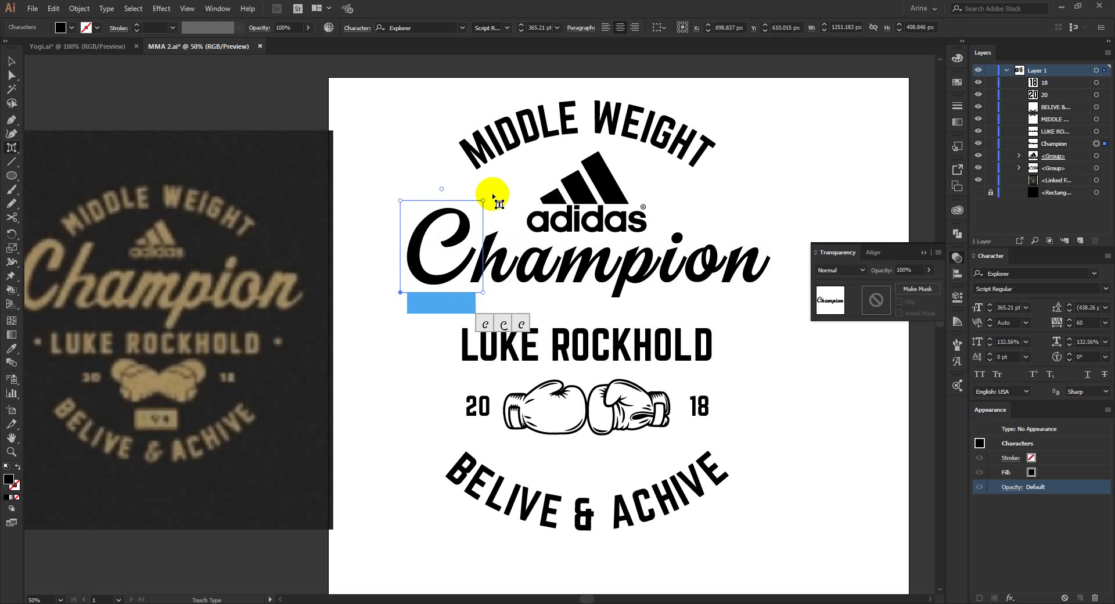
pyautogui.click(494, 249)
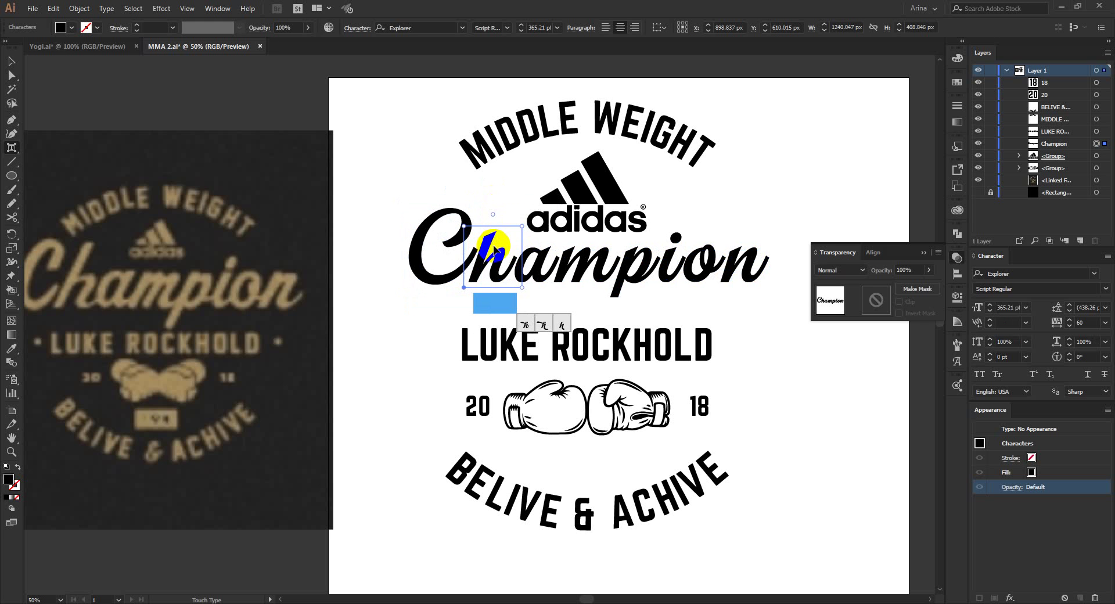
pyautogui.moveTo(493, 248); pyautogui.dragTo(495, 248)
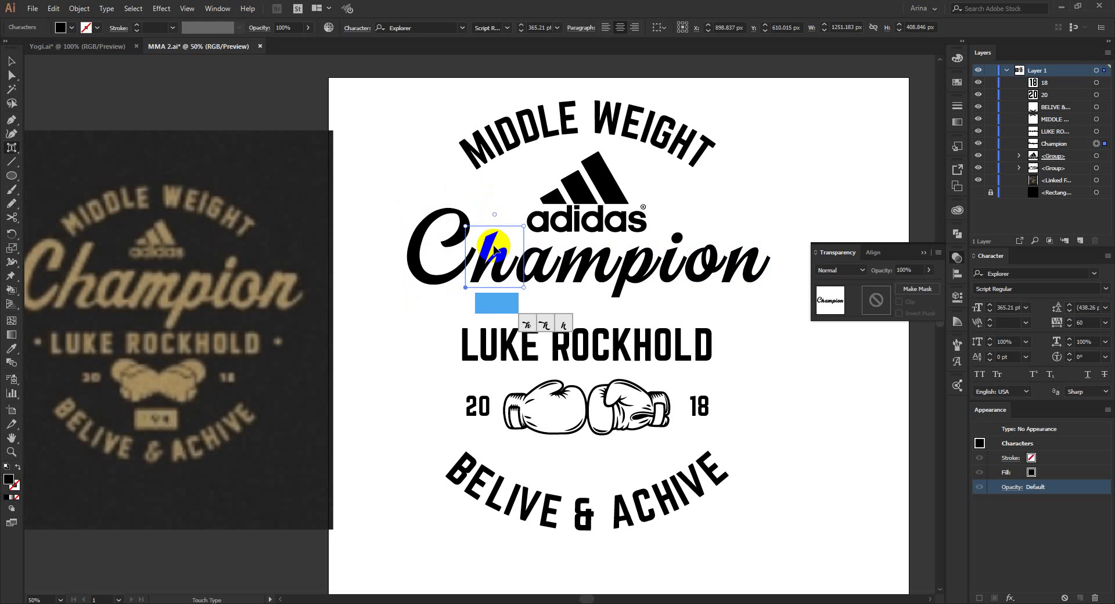
# Step: Centre the badge artwork, excluding 18, horizontally and deselect
pyautogui.click(11, 61)
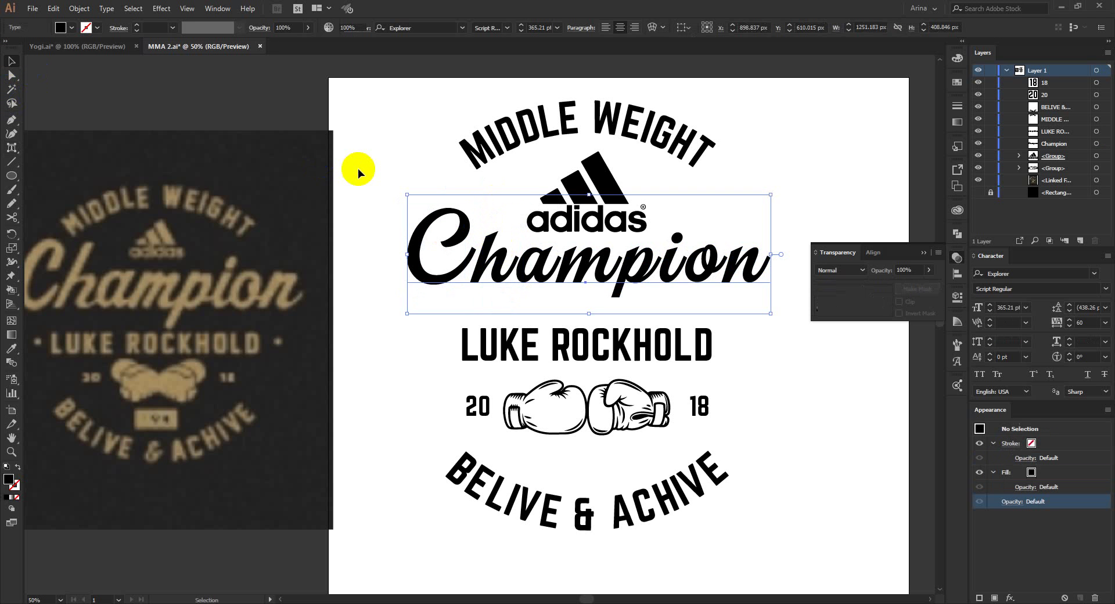
pyautogui.moveTo(378, 115); pyautogui.dragTo(768, 544)
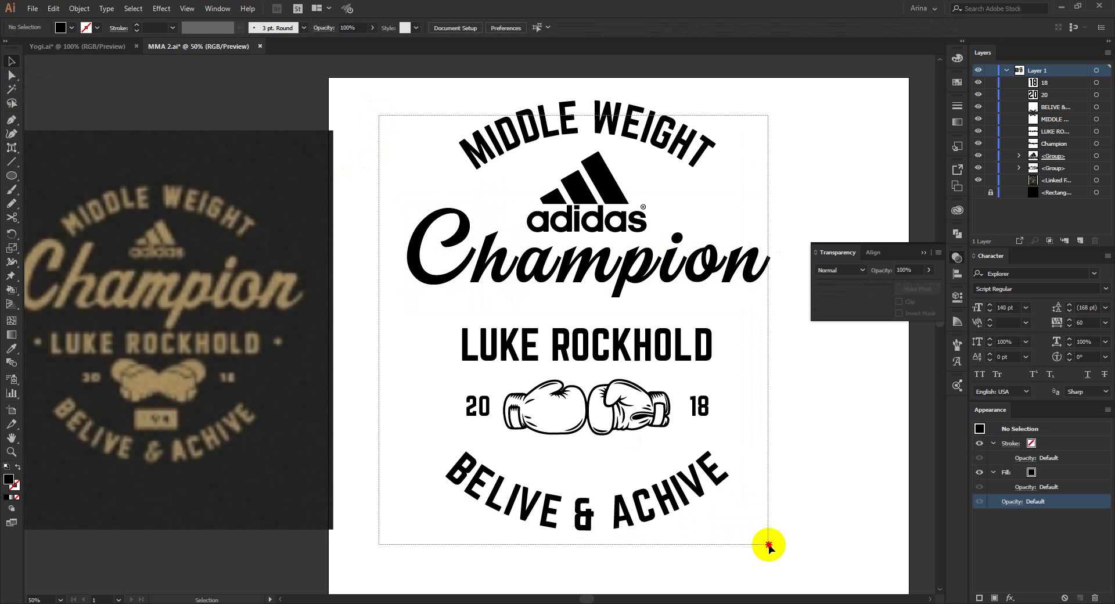
pyautogui.keyDown('shift'); pyautogui.click(701, 406); pyautogui.keyUp('shift')
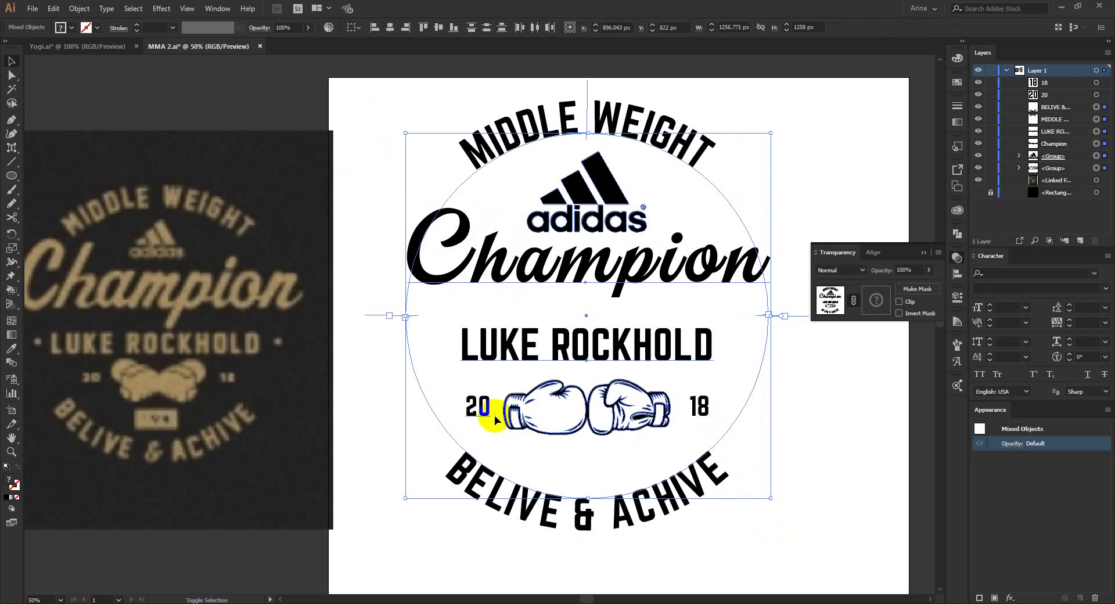
pyautogui.click(390, 27)
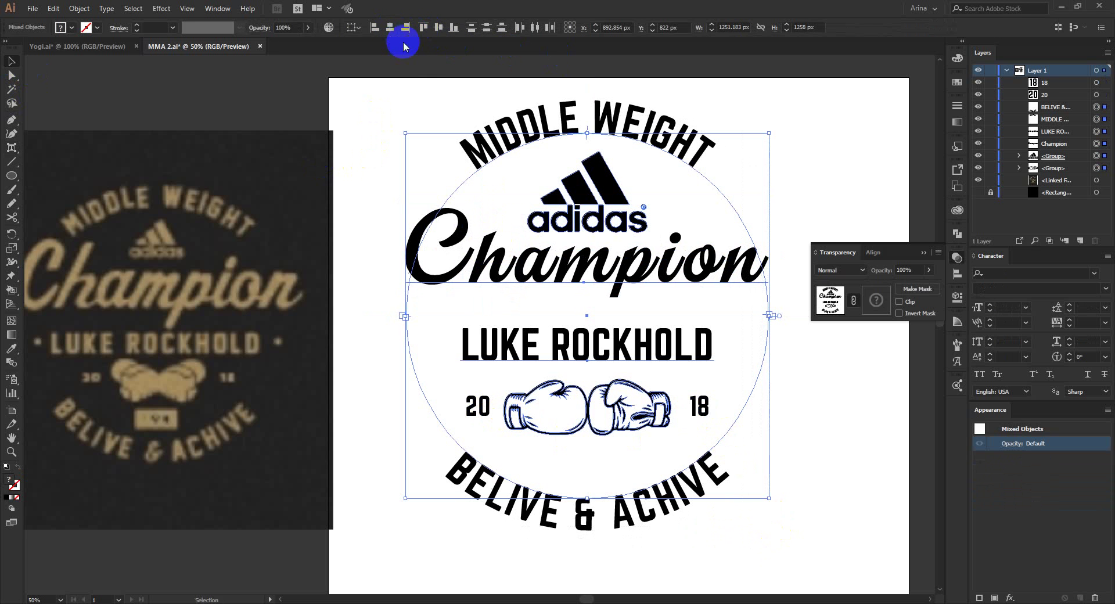
pyautogui.click(430, 96)
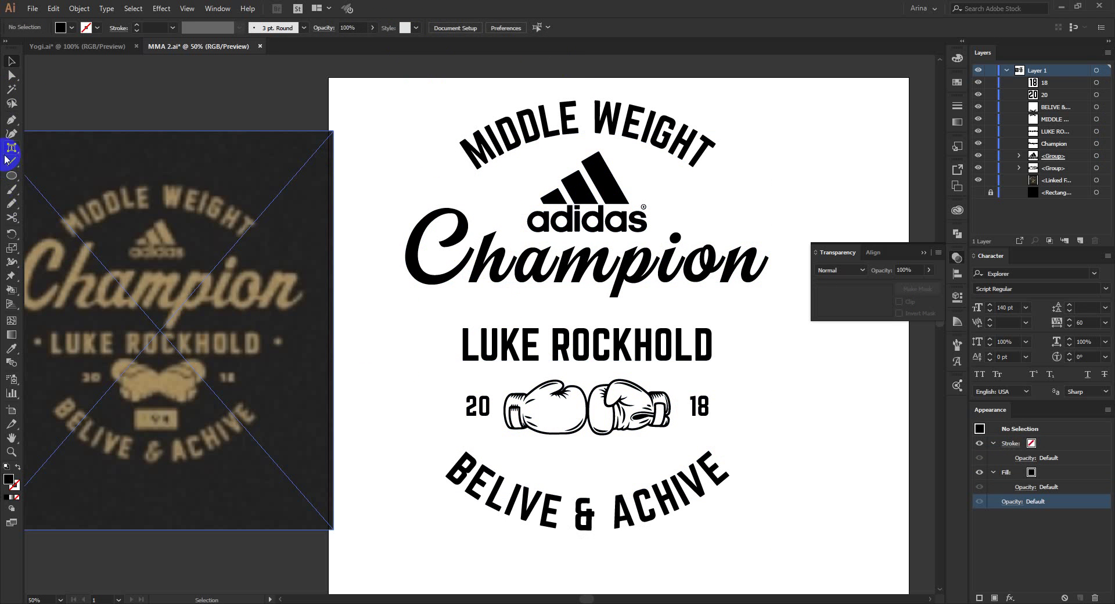
# Step: Add a test period as text left of the artwork, then delete it
pyautogui.moveTo(11, 147); pyautogui.dragTo(51, 151)
pyautogui.click(336, 386)
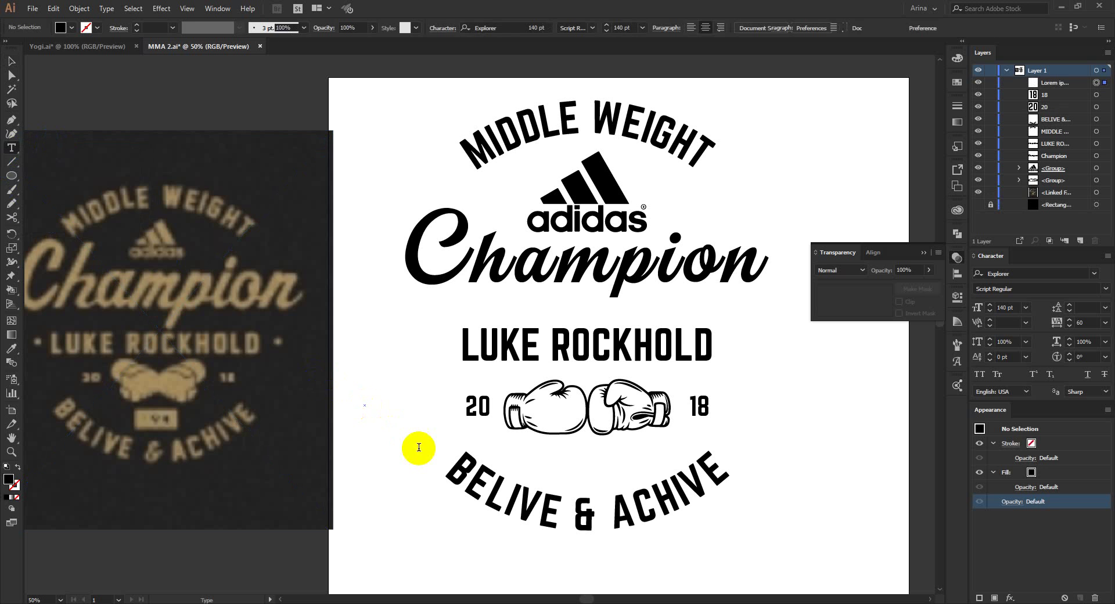
pyautogui.write('.')
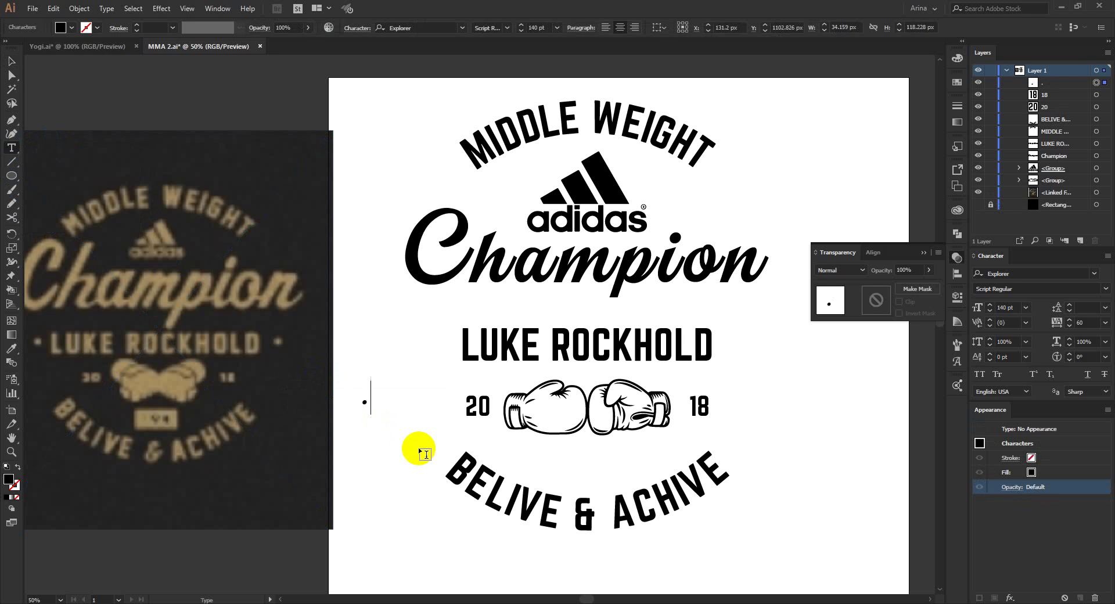
pyautogui.press('Escape')
pyautogui.click(539, 29)
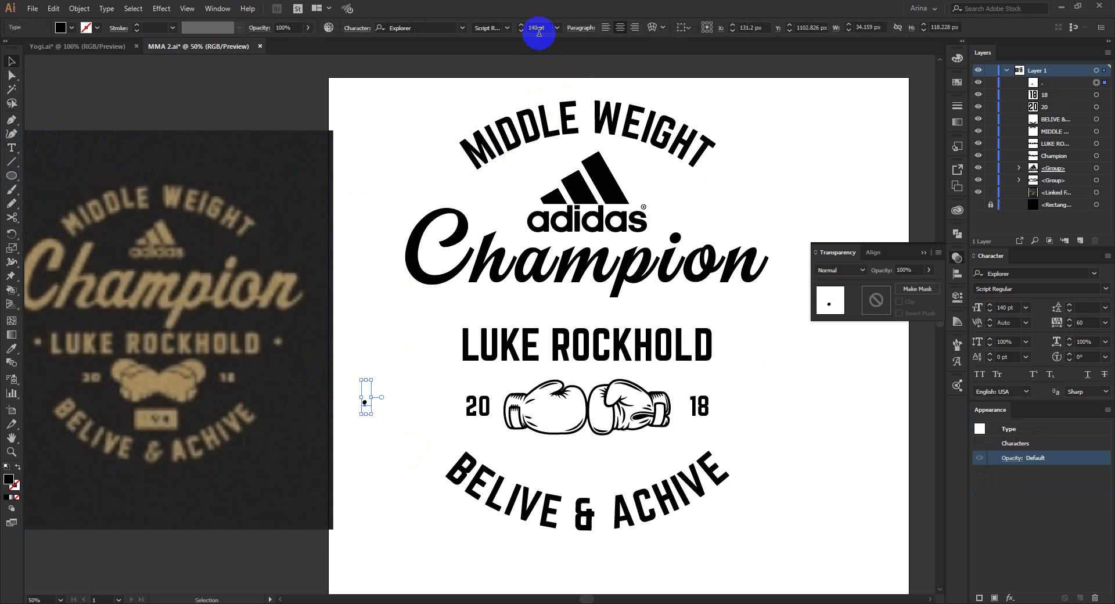
pyautogui.write('220')
pyautogui.scroll(3, 538, 27)
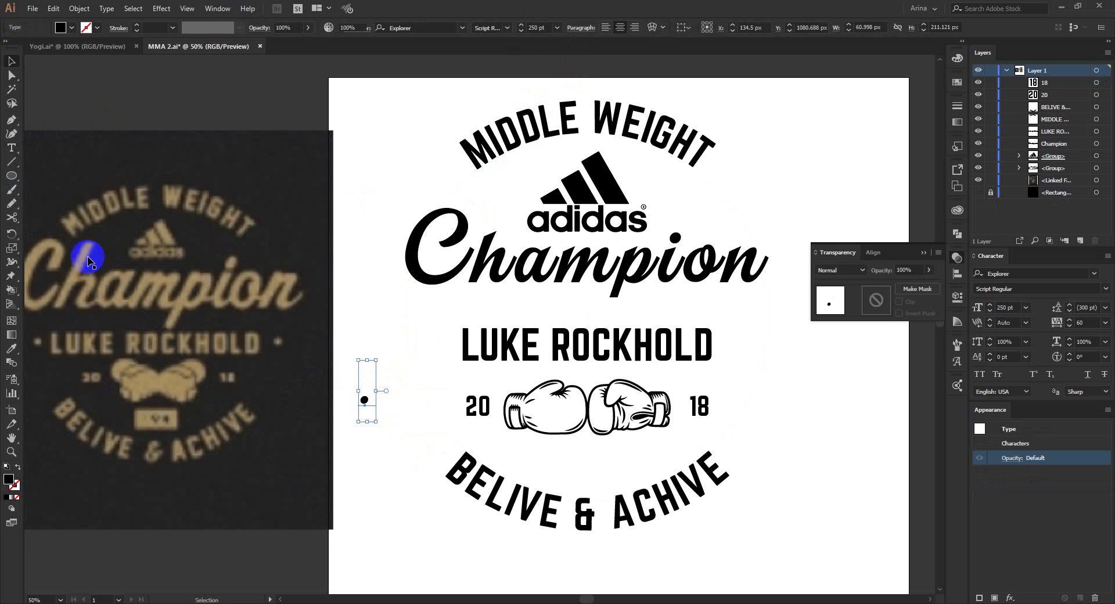
pyautogui.press('Delete')
# Step: Draw a small dot left of LUKE ROCKHOLD and copy it to the right side
pyautogui.click(11, 175)
pyautogui.moveTo(450, 350); pyautogui.dragTo(440, 346)
pyautogui.press('v')
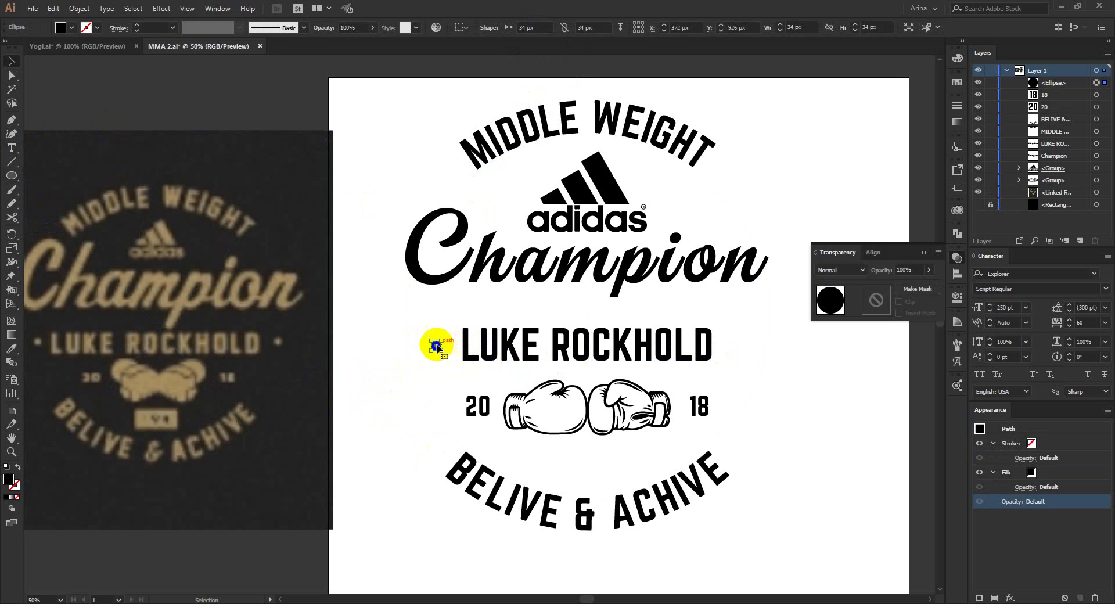
pyautogui.moveTo(436, 347); pyautogui.dragTo(743, 346)
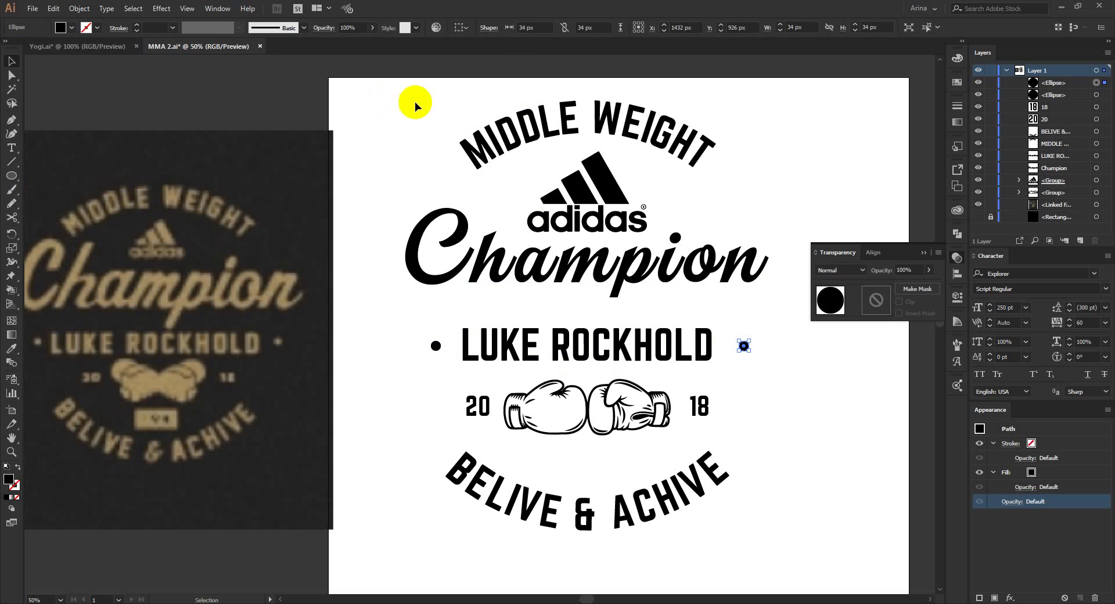
# Step: Convert MIDDLE WEIGHT to outlines, set Champion's tracking to 30, and outline Champion
pyautogui.click(484, 133)
pyautogui.rightClick(480, 121)
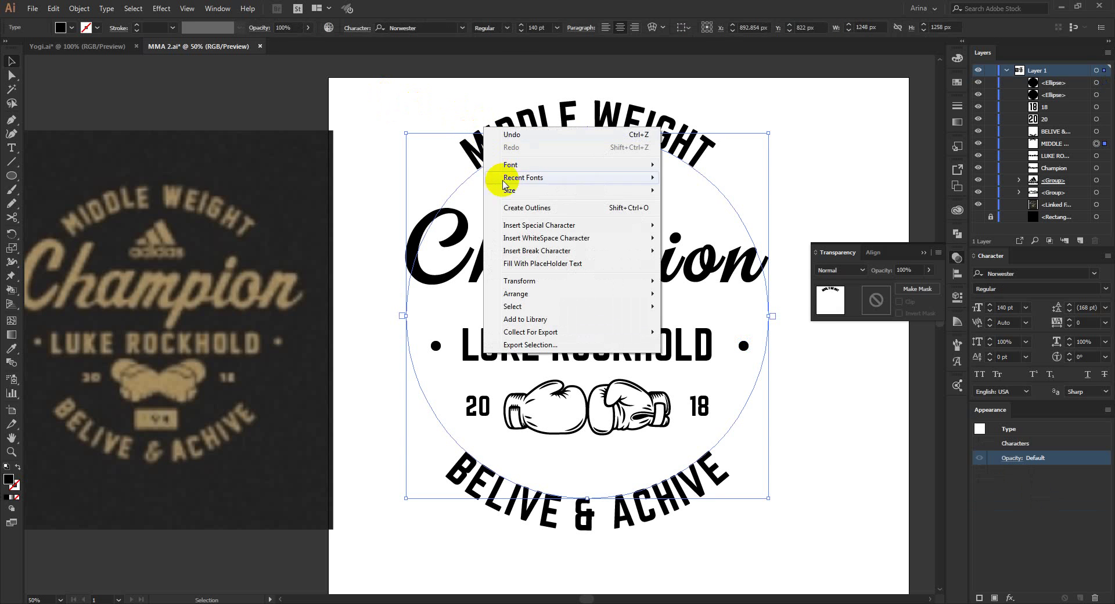
pyautogui.click(510, 204)
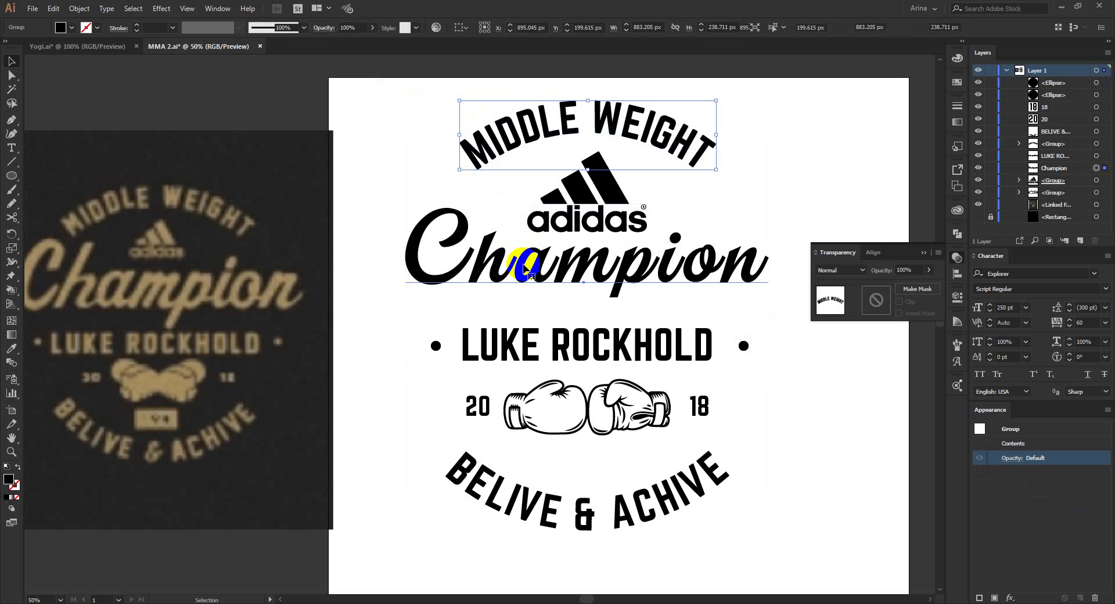
pyautogui.click(524, 269)
pyautogui.write('30')
pyautogui.press('Return')
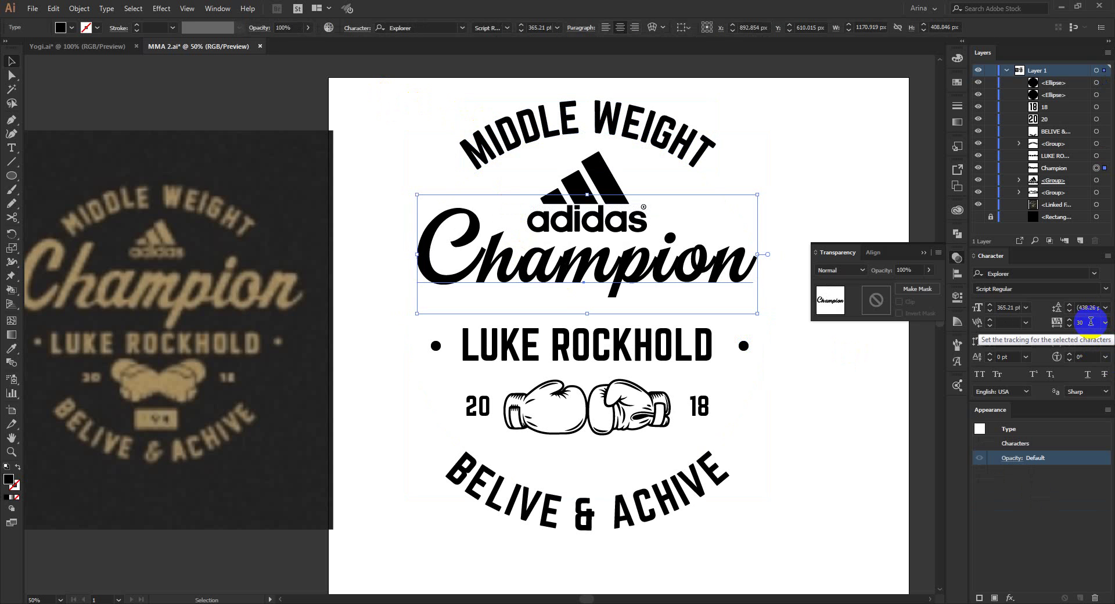
pyautogui.rightClick(548, 251)
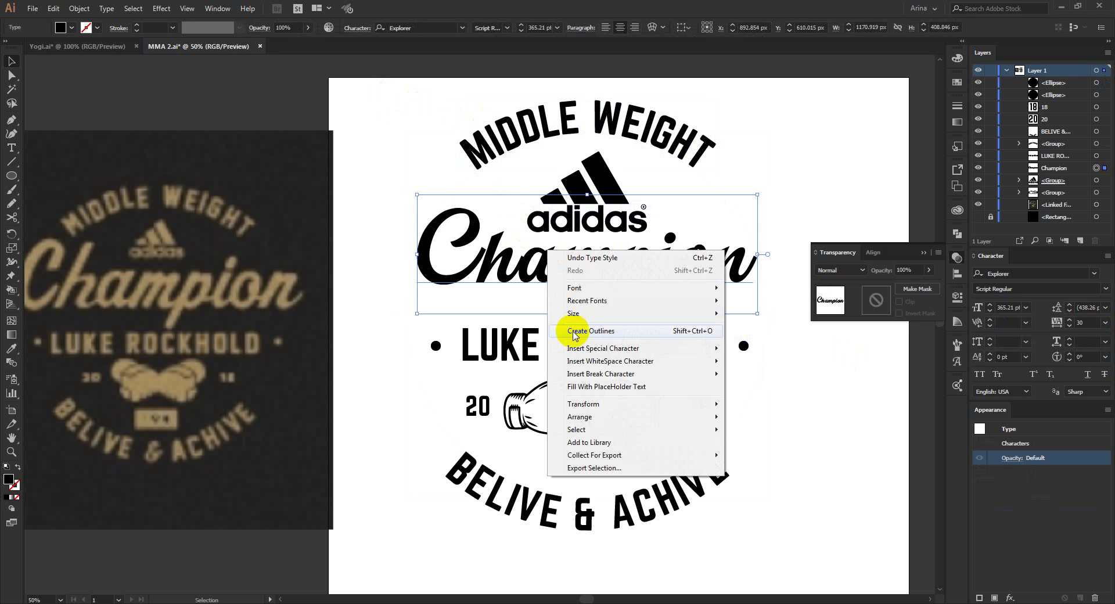
pyautogui.click(574, 331)
pyautogui.click(955, 233)
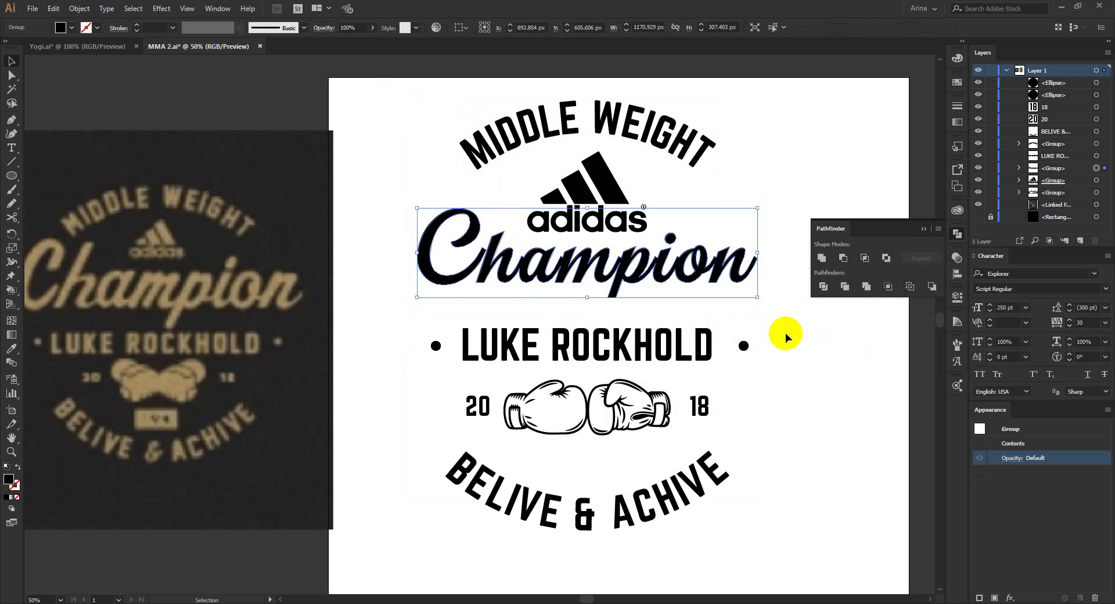
# Step: Outline LUKE ROCKHOLD, then outline 20 and 18 and group them
pyautogui.click(630, 344)
pyautogui.rightClick(628, 346)
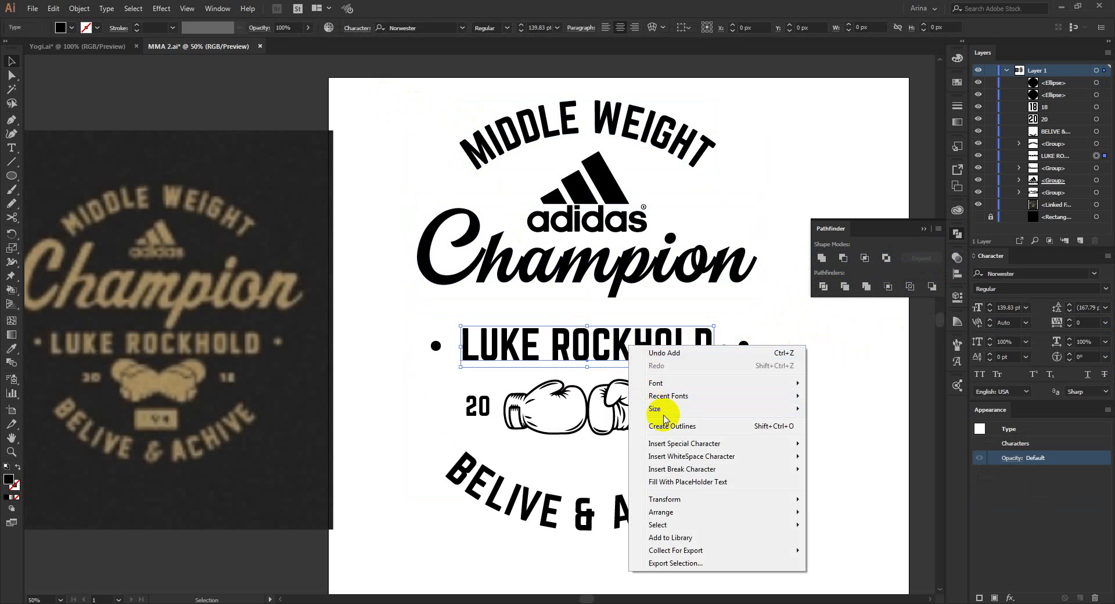
pyautogui.click(667, 426)
pyautogui.click(694, 410)
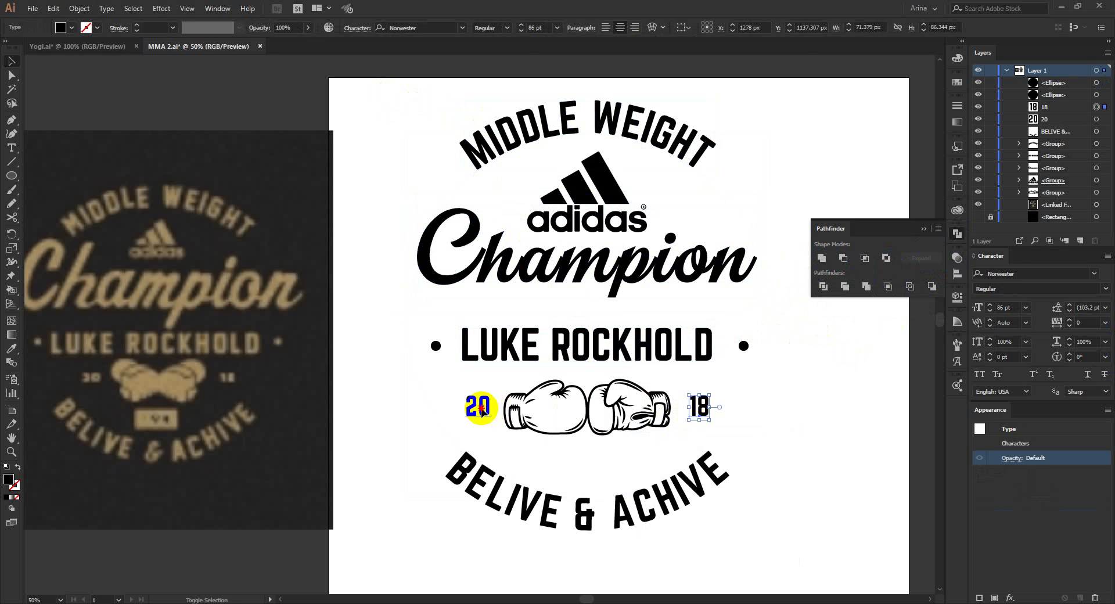
pyautogui.keyDown('shift'); pyautogui.click(481, 409); pyautogui.keyUp('shift')
pyautogui.rightClick(481, 409)
pyautogui.click(522, 261)
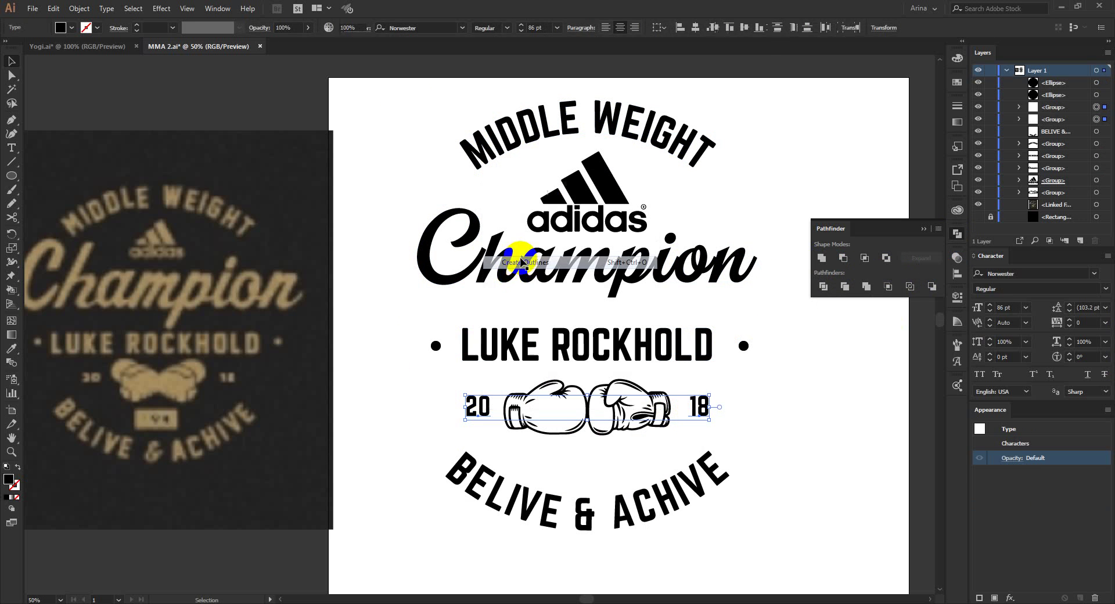
pyautogui.hotkey('ctrl', 'g')
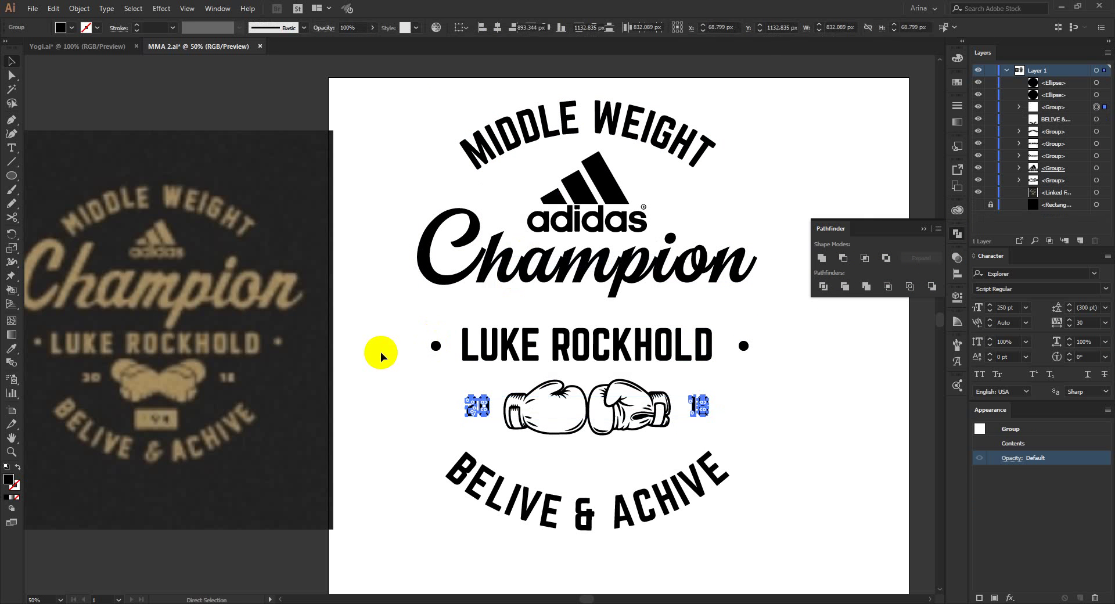
# Step: Convert the curved BELIVE & ACHIVE text to outlines
pyautogui.click(553, 511)
pyautogui.rightClick(552, 512)
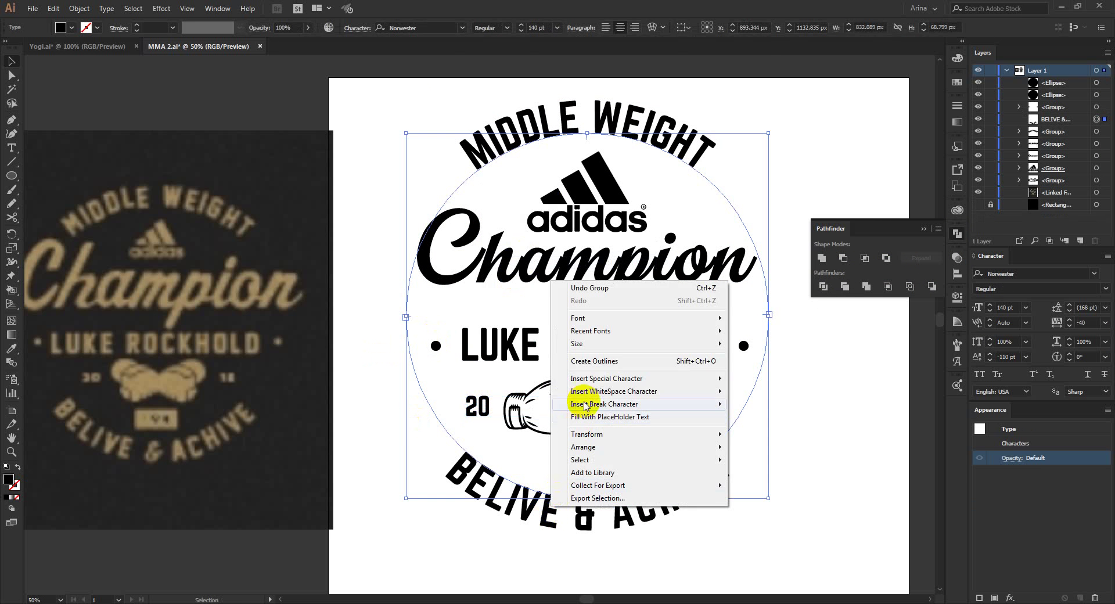
pyautogui.click(590, 361)
pyautogui.click(597, 343)
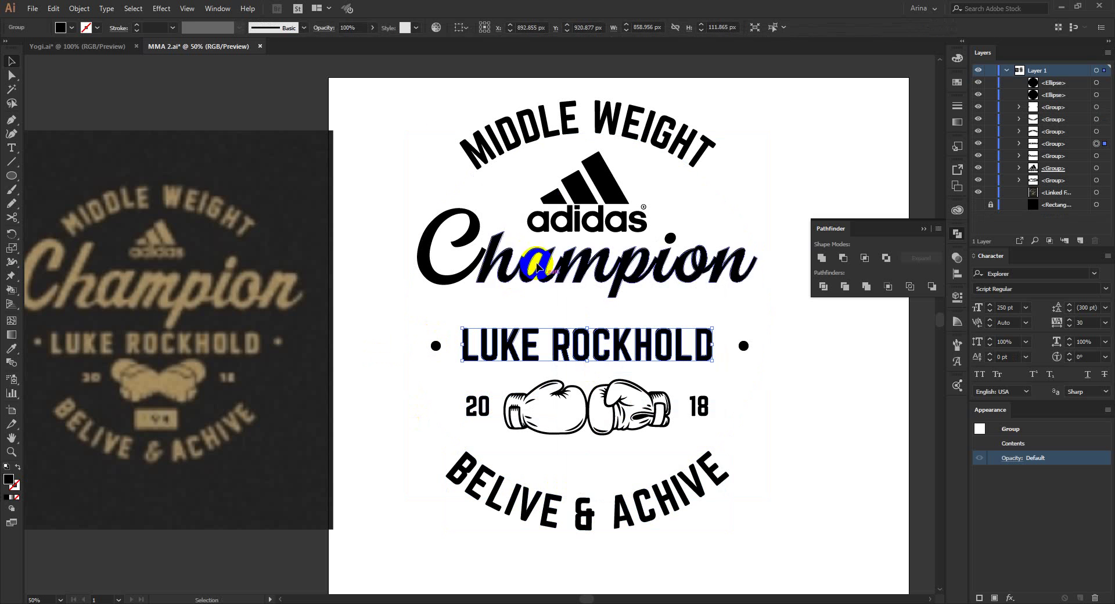
# Step: Group the two dots beside LUKE ROCKHOLD and centre all the artwork horizontally
pyautogui.moveTo(390, 91); pyautogui.dragTo(786, 538)
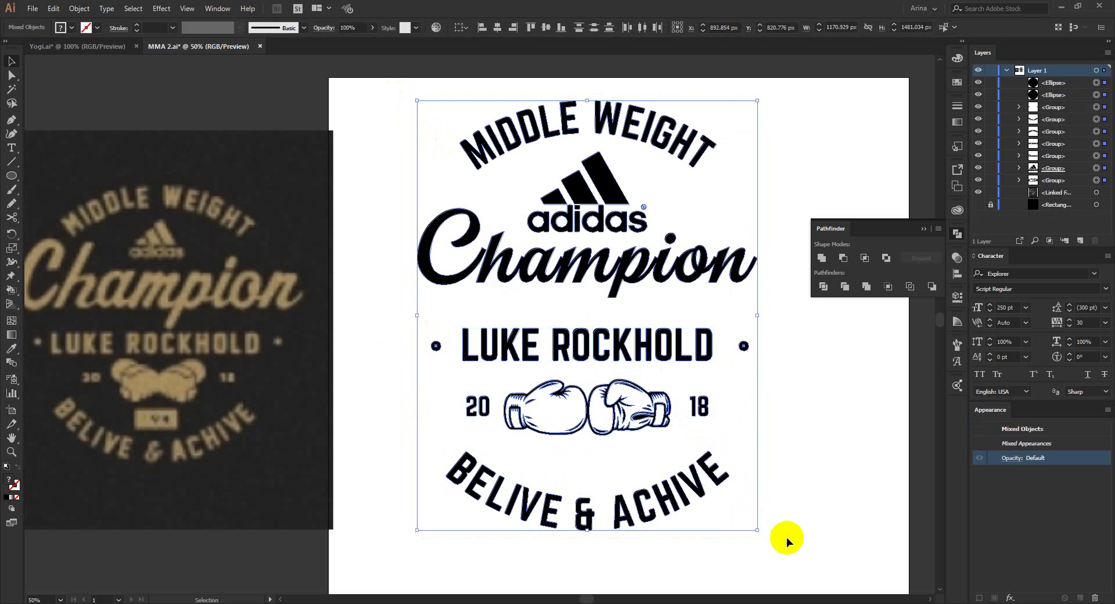
pyautogui.click(754, 371)
pyautogui.moveTo(743, 345)
pyautogui.mouseDown()
pyautogui.moveTo(454, 359)
pyautogui.moveTo(438, 346)
pyautogui.mouseUp()
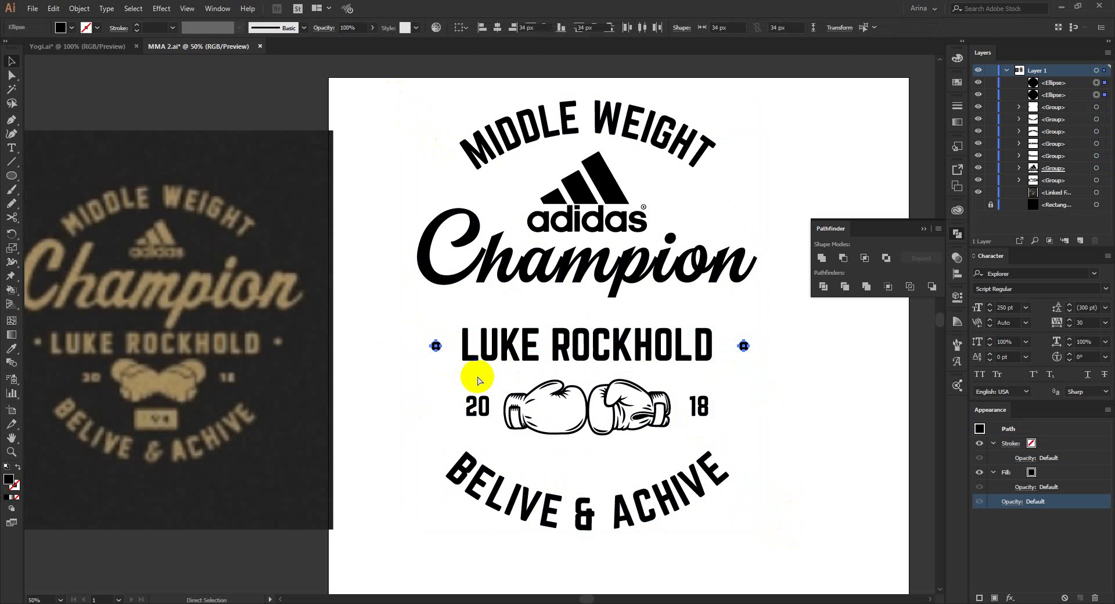
pyautogui.hotkey('ctrl', 'g')
pyautogui.moveTo(408, 131); pyautogui.dragTo(781, 580)
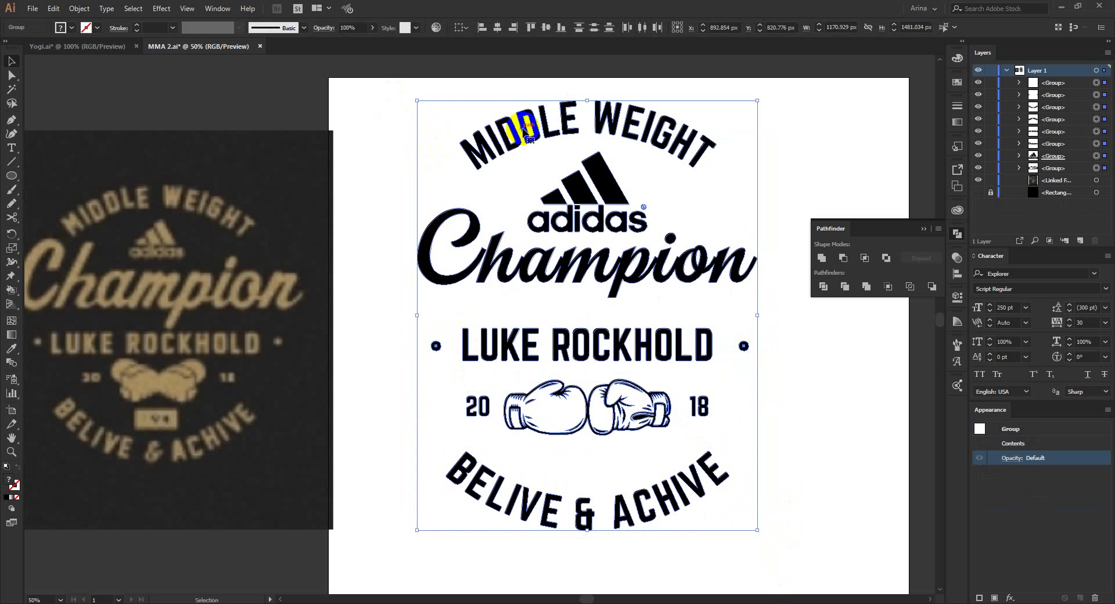
pyautogui.click(494, 28)
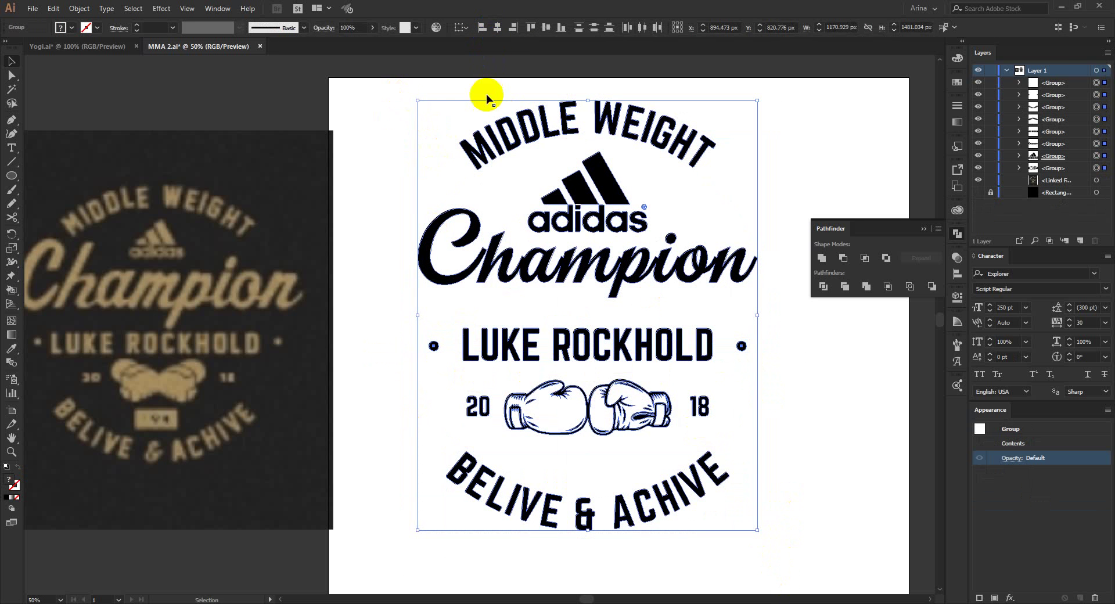
pyautogui.click(401, 188)
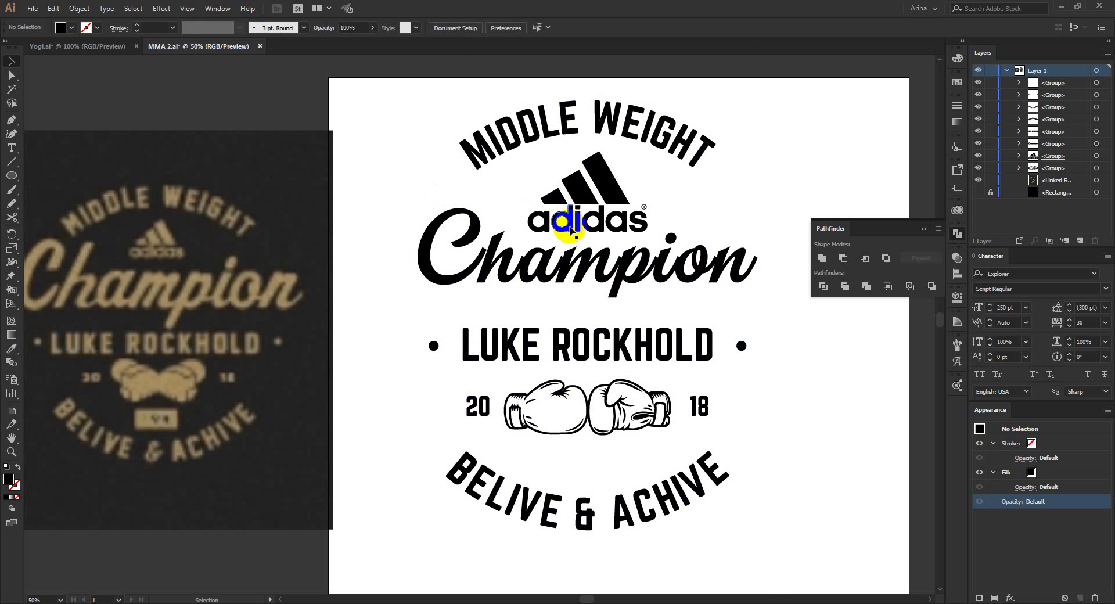
# Step: Shrink the adidas logo and move it and Champion up beneath MIDDLE WEIGHT
pyautogui.click(591, 241)
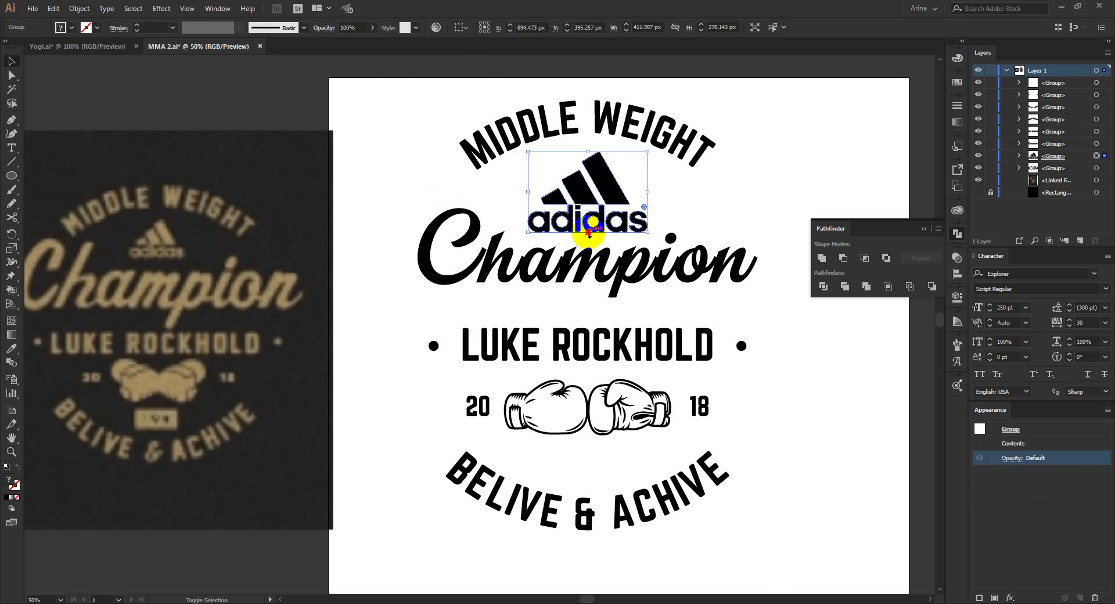
pyautogui.moveTo(588, 232); pyautogui.dragTo(581, 153)
pyautogui.moveTo(593, 253); pyautogui.dragTo(590, 225)
pyautogui.moveTo(419, 329); pyautogui.dragTo(754, 353)
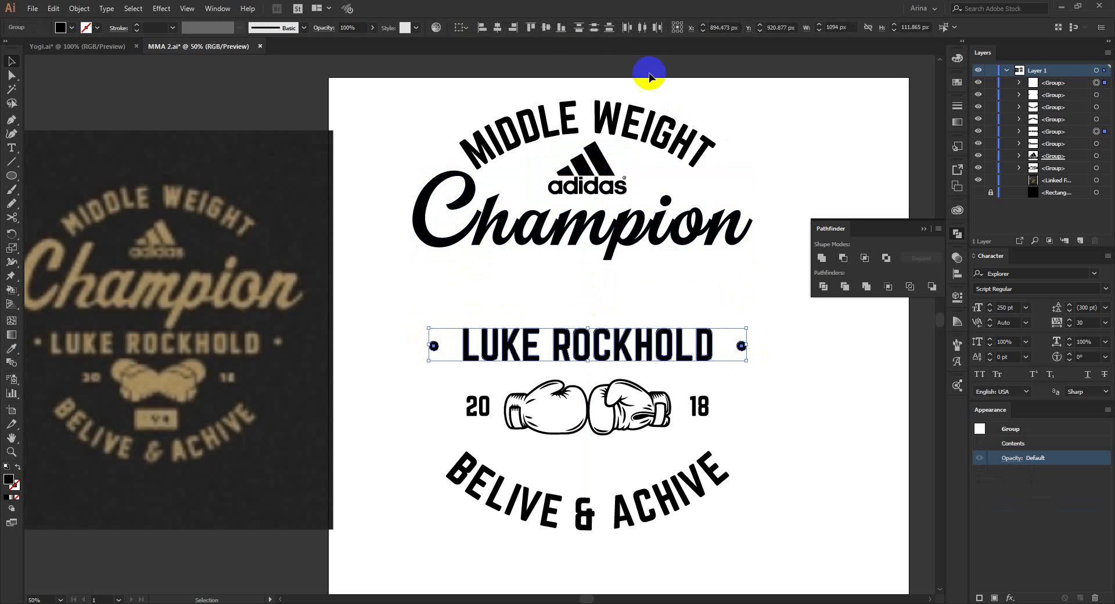
# Step: Nudge the LUKE ROCKHOLD line and its dots up three Shift+Up steps
pyautogui.click(546, 28)
pyautogui.hotkey('shift', 'Up')
pyautogui.hotkey('shift', 'Up')
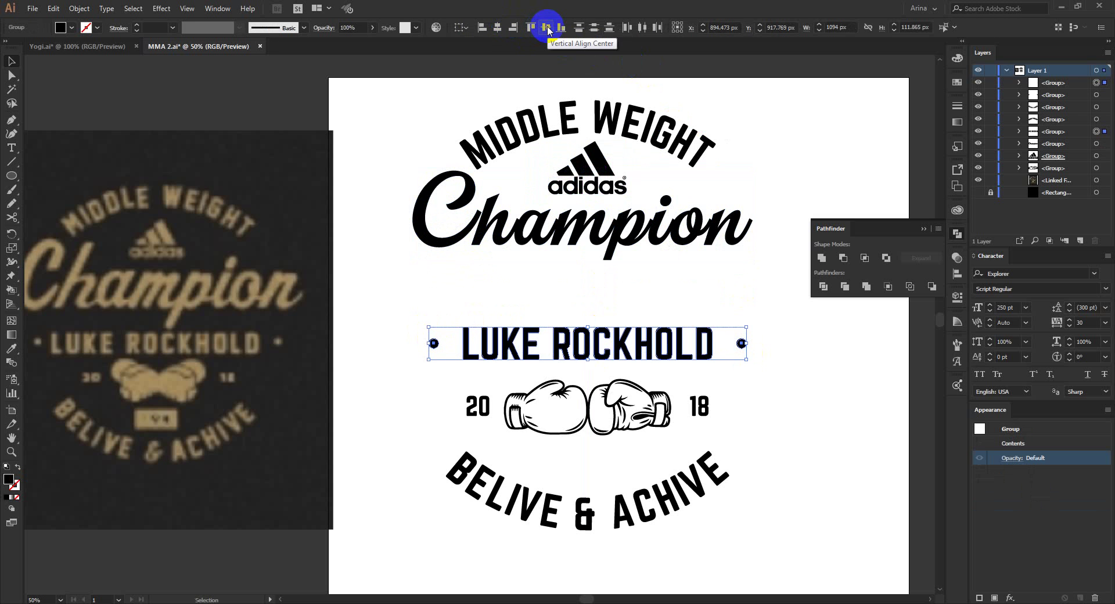
pyautogui.hotkey('shift', 'Up')
pyautogui.hotkey('shift', 'Up')
pyautogui.hotkey('shift', 'Up')
pyautogui.hotkey('shift', 'Up')
pyautogui.hotkey('shift', 'Up')
pyautogui.hotkey('shift', 'Up')
pyautogui.hotkey('shift', 'Up')
pyautogui.hotkey('shift', 'Up')
pyautogui.hotkey('shift', 'Up')
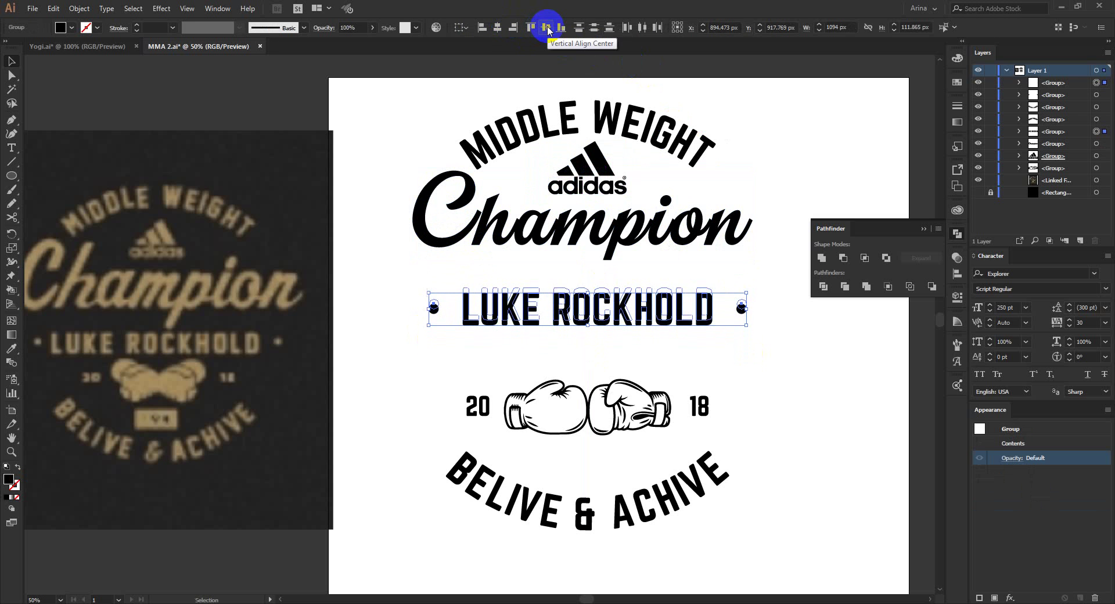
pyautogui.hotkey('shift', 'Up')
pyautogui.hotkey('shift', 'Up')
pyautogui.hotkey('shift', 'Up')
pyautogui.hotkey('shift', 'Up')
pyautogui.hotkey('shift', 'Up')
pyautogui.hotkey('shift', 'Up')
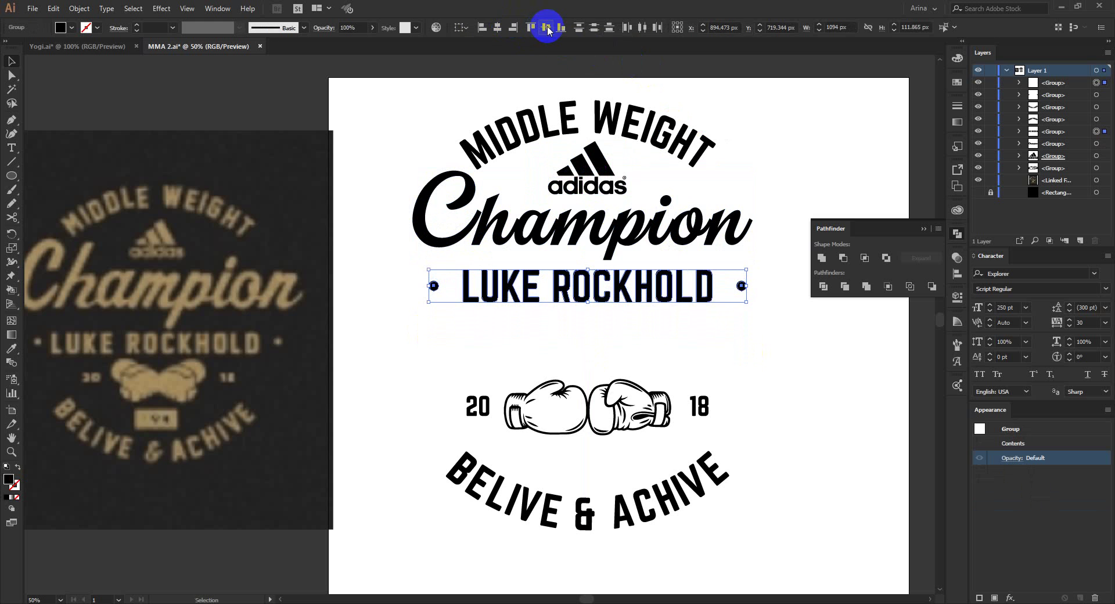
# Step: Group the 20, gloves and 18 row and nudge it up under the name
pyautogui.click(735, 413)
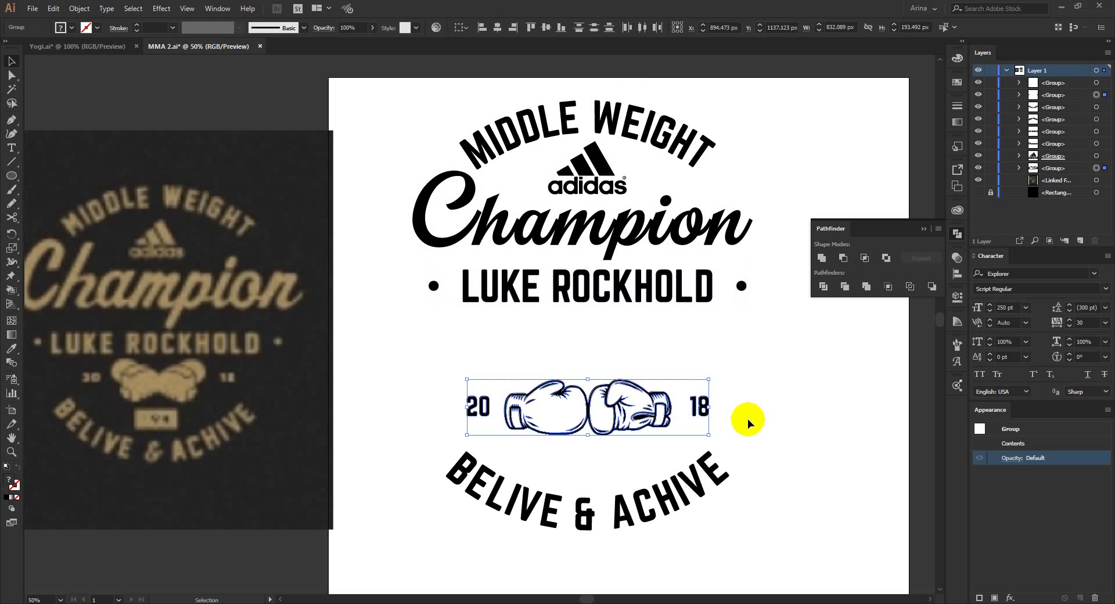
pyautogui.click(549, 29)
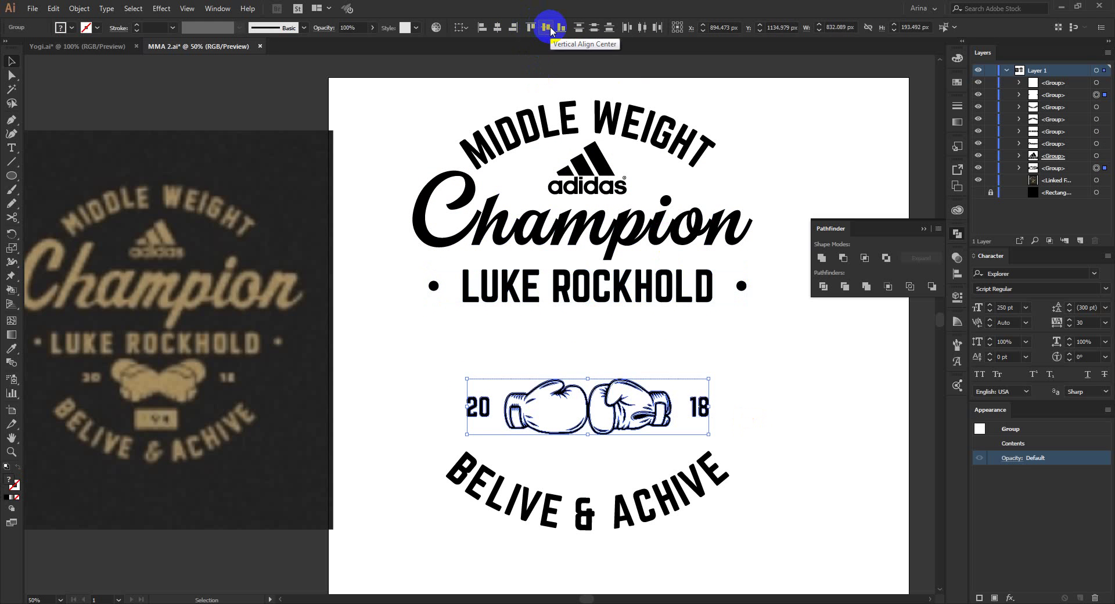
pyautogui.hotkey('ctrl', 'g')
pyautogui.hotkey('shift', 'Up')
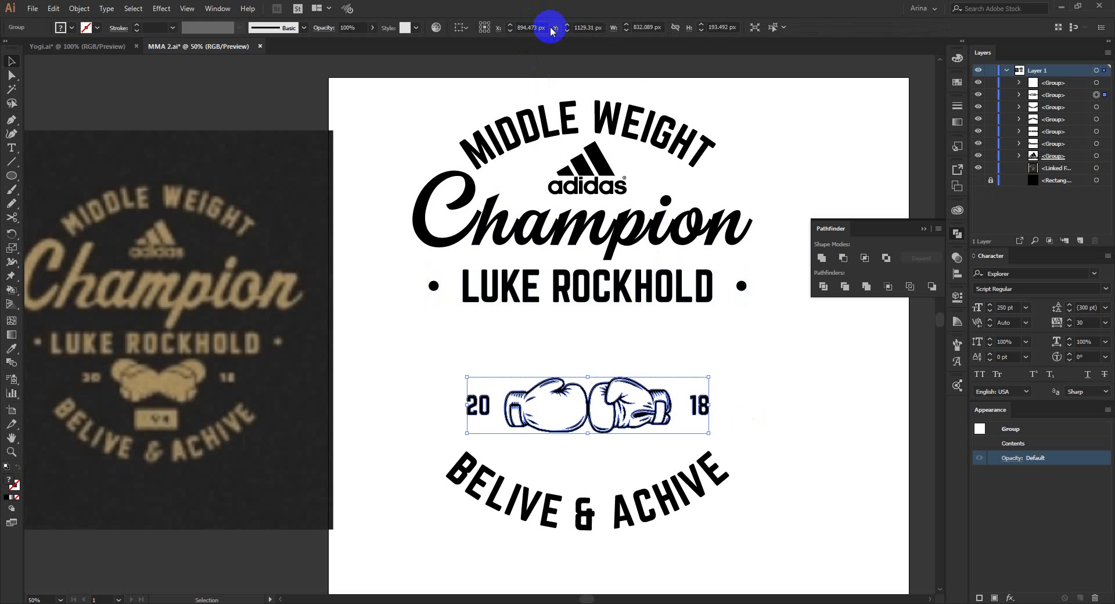
pyautogui.hotkey('shift', 'Up')
pyautogui.hotkey('shift', 'Up')
pyautogui.hotkey('shift', 'Up')
pyautogui.hotkey('shift', 'Up')
pyautogui.hotkey('shift', 'Up')
pyautogui.hotkey('shift', 'Up')
pyautogui.hotkey('shift', 'Up')
pyautogui.hotkey('shift', 'Up')
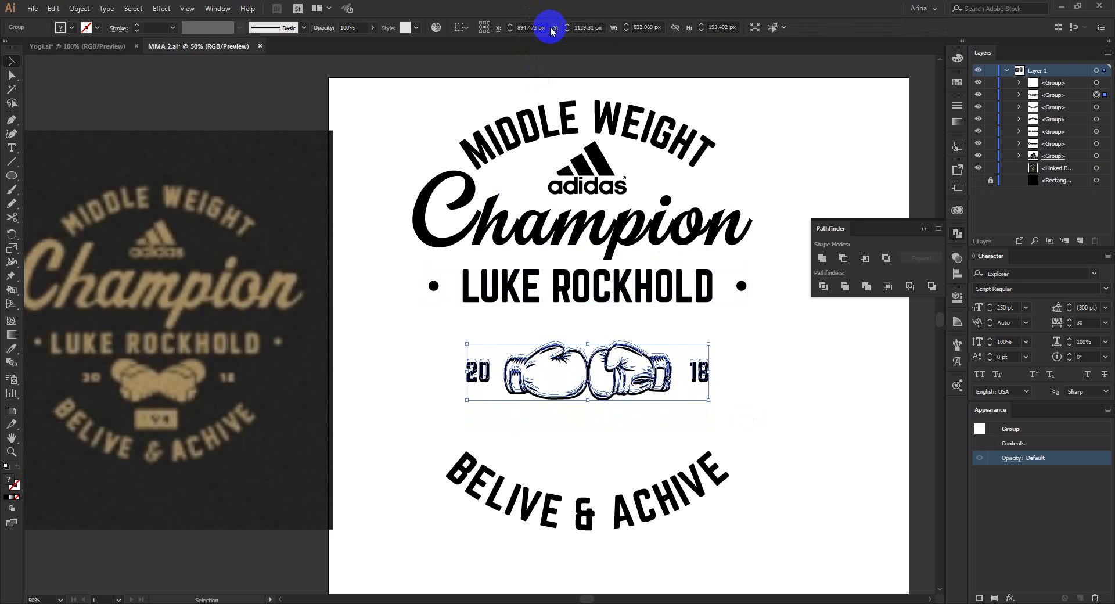
pyautogui.hotkey('shift', 'Up')
pyautogui.hotkey('shift', 'Up')
pyautogui.hotkey('shift', 'Up')
pyautogui.hotkey('shift', 'Up')
pyautogui.hotkey('shift', 'Up')
pyautogui.hotkey('shift', 'Up')
pyautogui.hotkey('shift', 'Up')
pyautogui.hotkey('shift', 'Up')
pyautogui.hotkey('shift', 'Up')
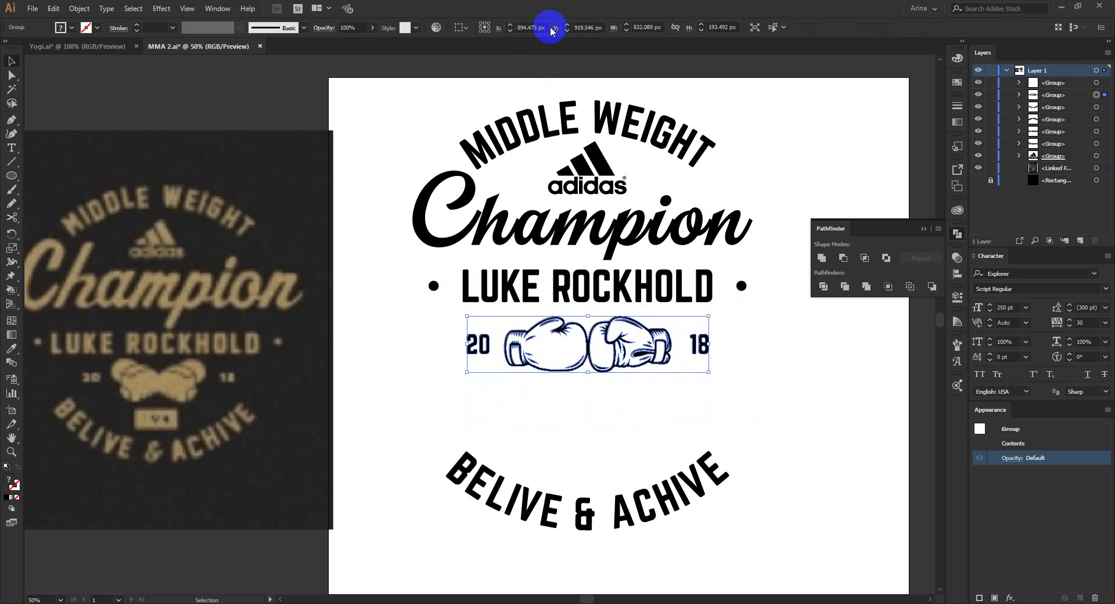
pyautogui.hotkey('shift', 'Up')
pyautogui.hotkey('shift', 'Up')
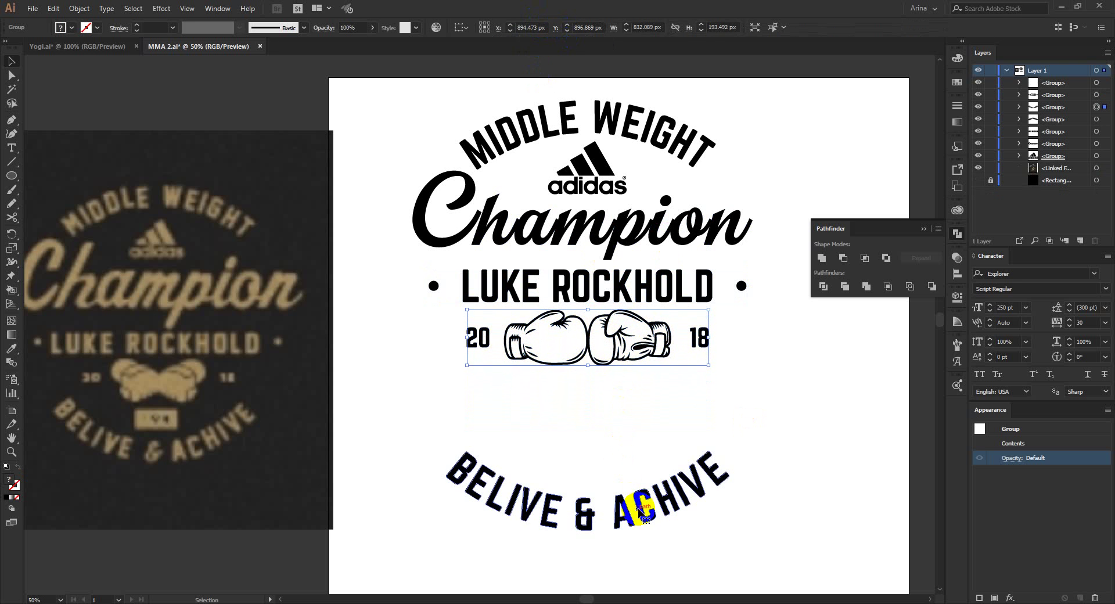
# Step: Nudge BELIVE & ACHIVE up three steps to sit under the gloves
pyautogui.click(639, 511)
pyautogui.hotkey('shift', 'Up')
pyautogui.hotkey('shift', 'Up')
pyautogui.hotkey('shift', 'Up')
pyautogui.hotkey('shift', 'Up')
pyautogui.hotkey('shift', 'Up')
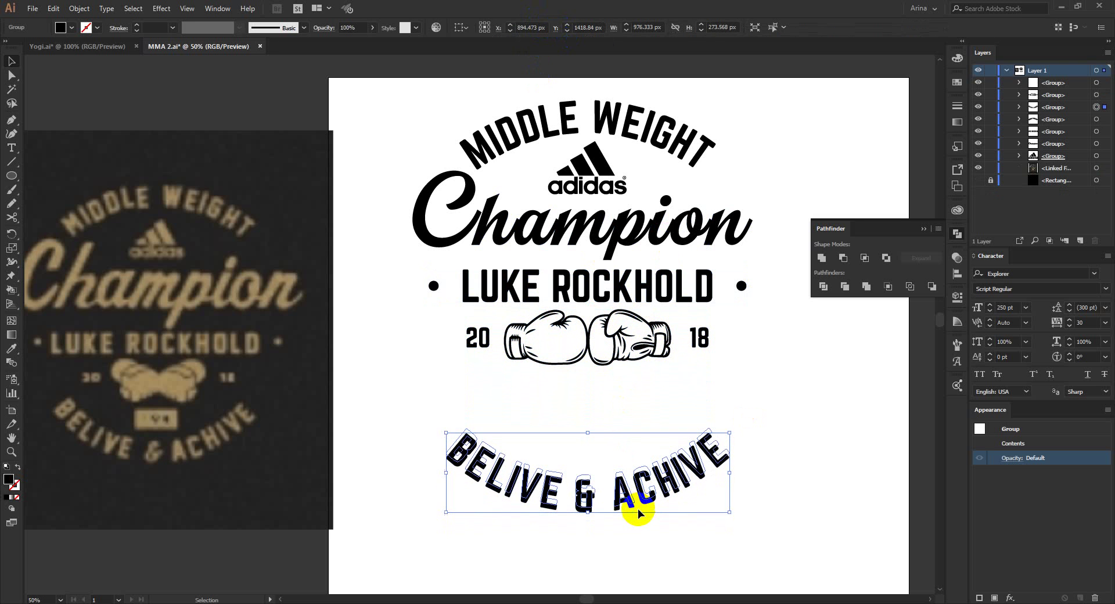
pyautogui.hotkey('shift', 'Up')
pyautogui.hotkey('shift', 'Up')
pyautogui.hotkey('shift', 'Up')
pyautogui.hotkey('shift', 'Up')
pyautogui.hotkey('shift', 'Up')
pyautogui.hotkey('shift', 'Up')
pyautogui.hotkey('shift', 'Up')
pyautogui.hotkey('shift', 'Up')
pyautogui.hotkey('shift', 'Up')
pyautogui.hotkey('shift', 'Up')
pyautogui.hotkey('shift', 'Up')
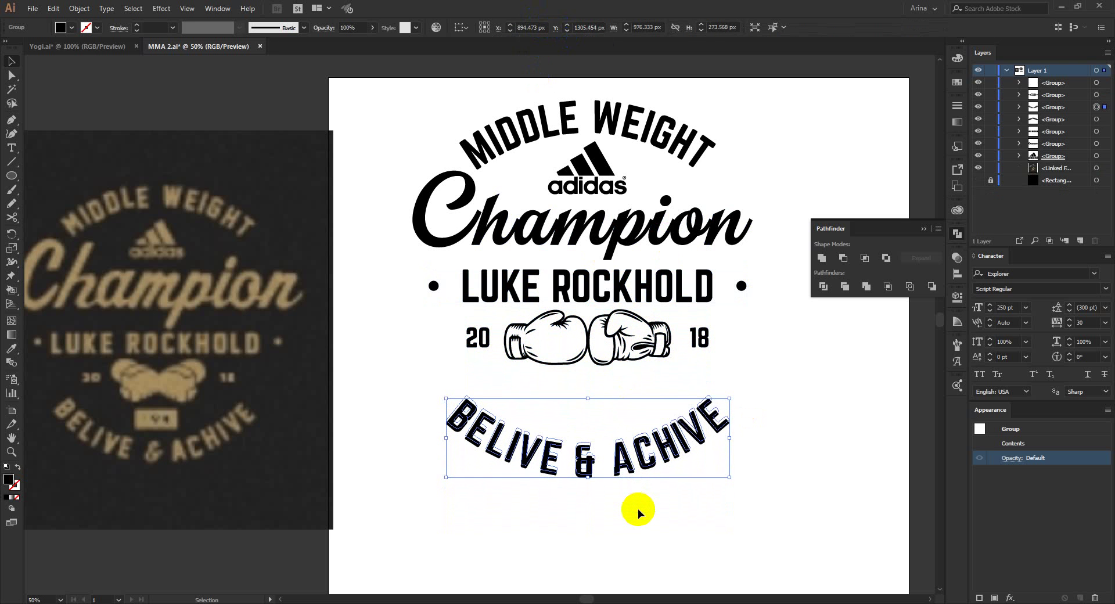
pyautogui.hotkey('shift', 'Up')
pyautogui.hotkey('shift', 'Up')
pyautogui.hotkey('shift', 'Up')
pyautogui.hotkey('shift', 'Up')
pyautogui.hotkey('shift', 'Up')
pyautogui.hotkey('shift', 'Up')
pyautogui.hotkey('shift', 'Up')
pyautogui.hotkey('shift', 'Up')
pyautogui.hotkey('shift', 'Up')
pyautogui.hotkey('shift', 'Up')
pyautogui.hotkey('shift', 'Up')
pyautogui.hotkey('shift', 'Up')
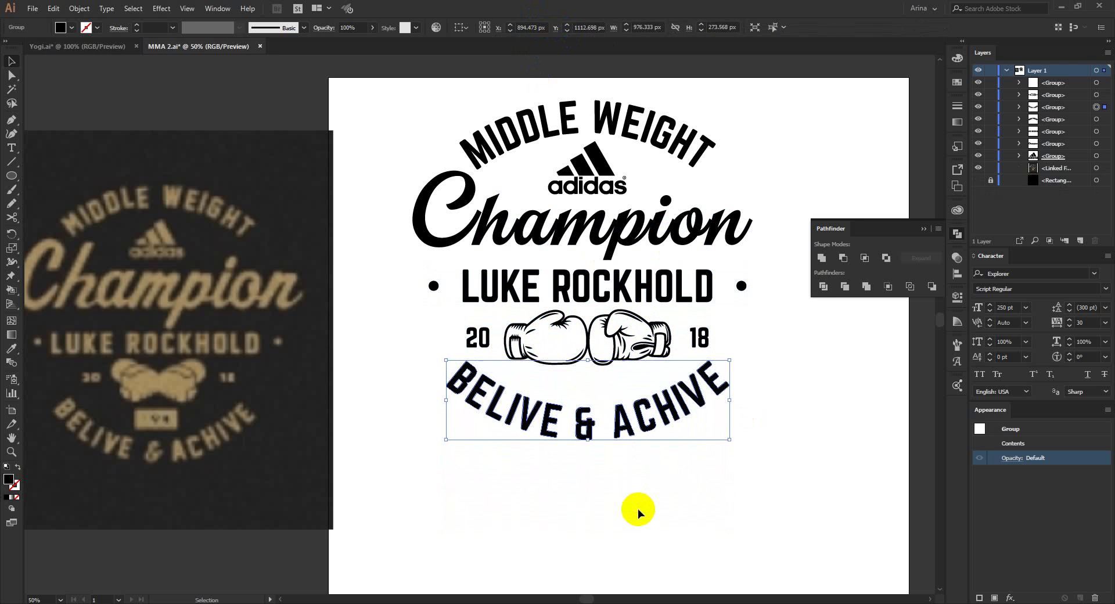
# Step: Select all the badge artwork and align it to a common horizontal centre
pyautogui.click(639, 511)
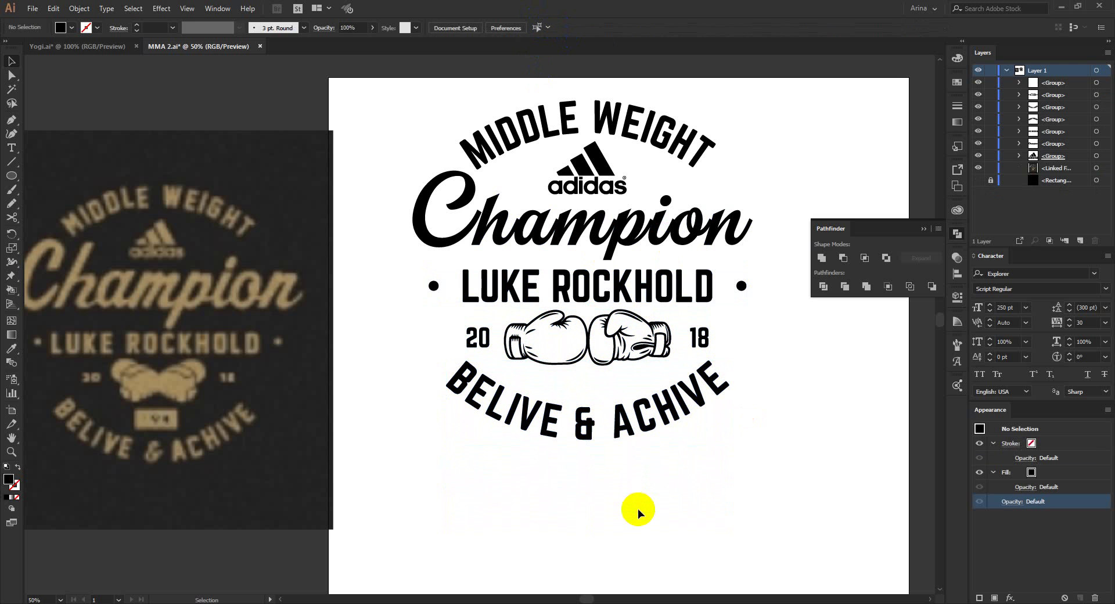
pyautogui.moveTo(351, 80); pyautogui.dragTo(813, 502)
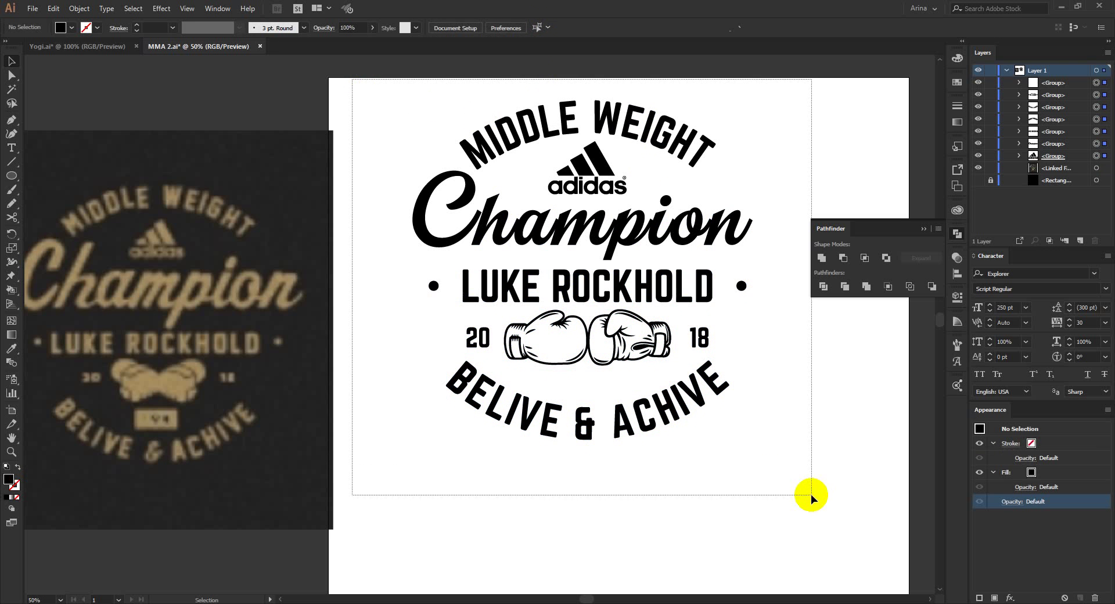
pyautogui.click(493, 29)
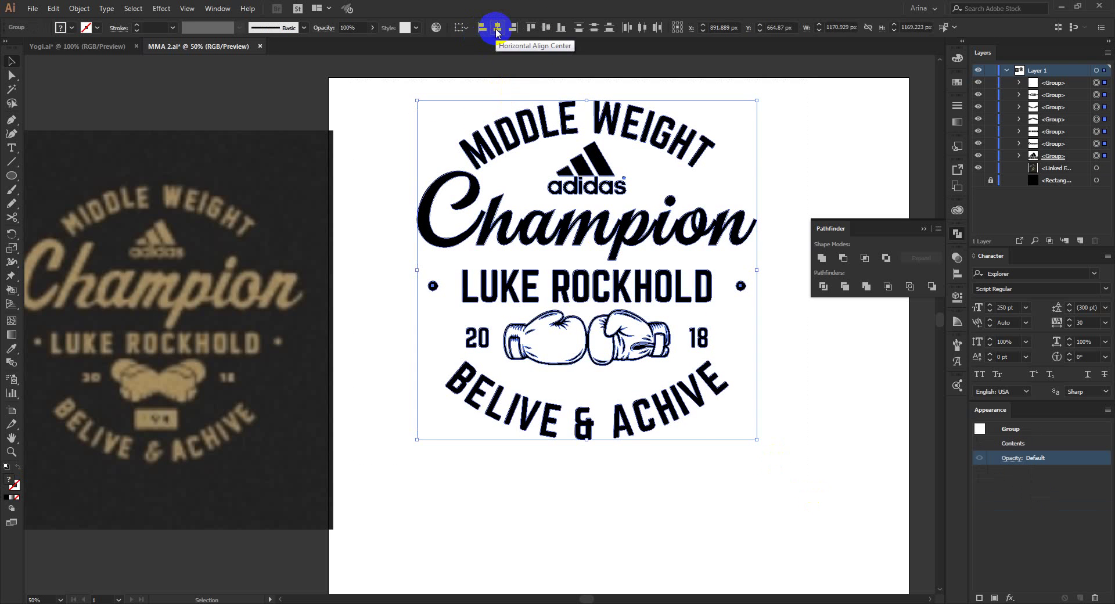
pyautogui.click(389, 175)
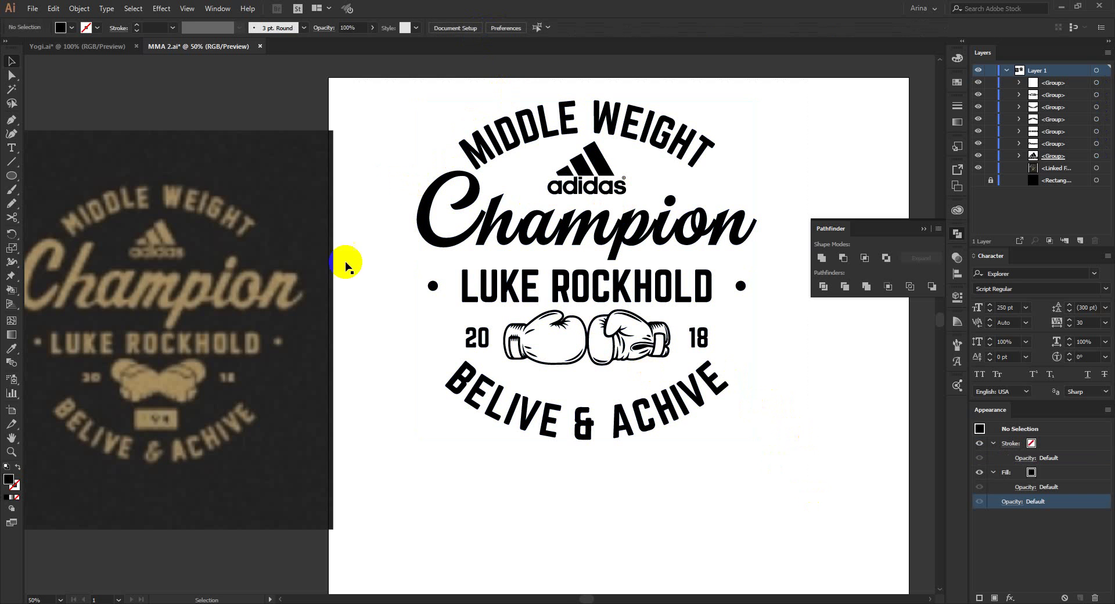
# Step: Draw a small rectangle at the artboard's lower left, filled with the reference image's tan
pyautogui.keyDown('alt'); pyautogui.scroll(-1, 308, 244); pyautogui.keyUp('alt')
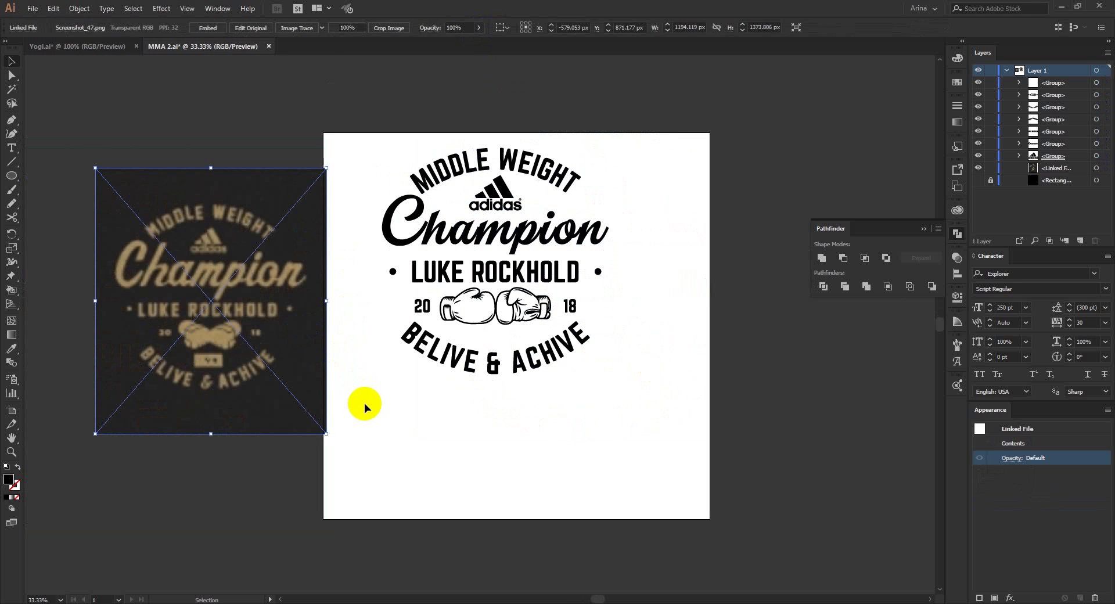
pyautogui.moveTo(11, 175); pyautogui.dragTo(88, 175)
pyautogui.moveTo(332, 405); pyautogui.dragTo(392, 445)
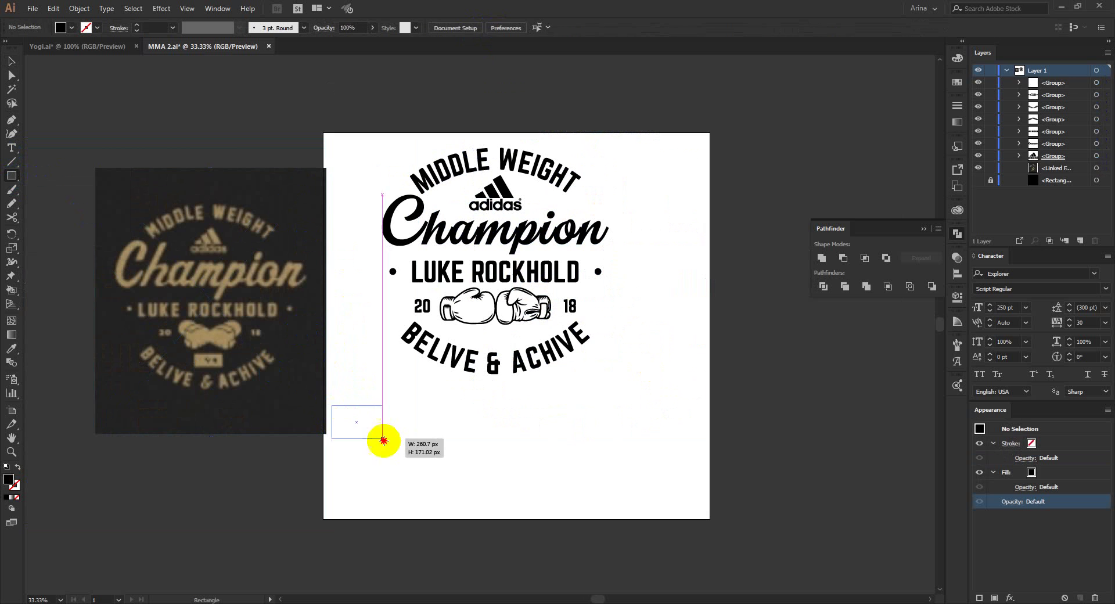
pyautogui.press('i')
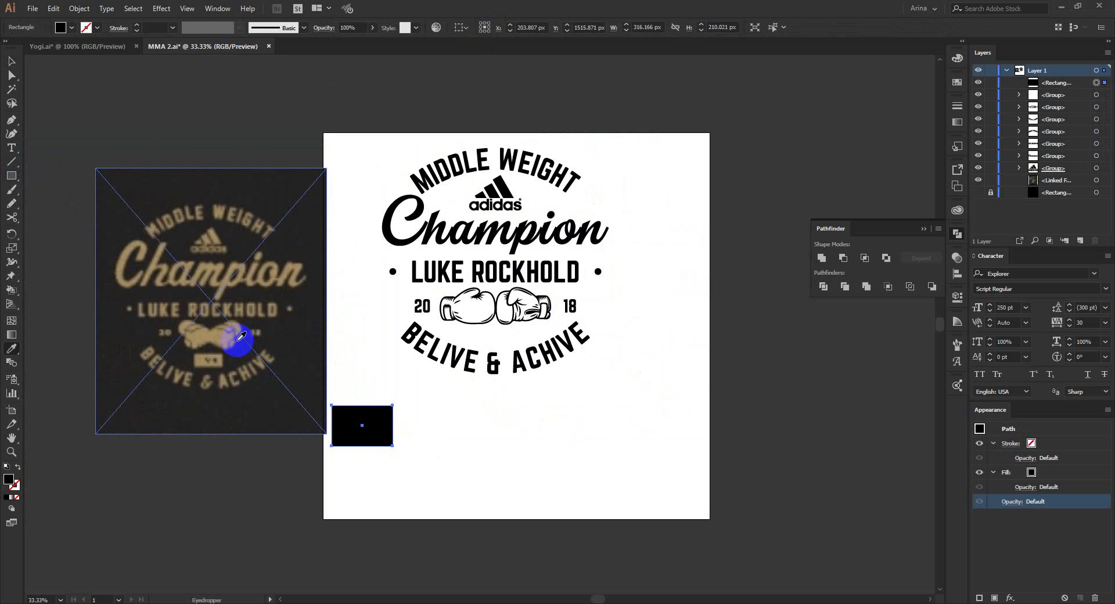
pyautogui.click(226, 332)
pyautogui.press('v')
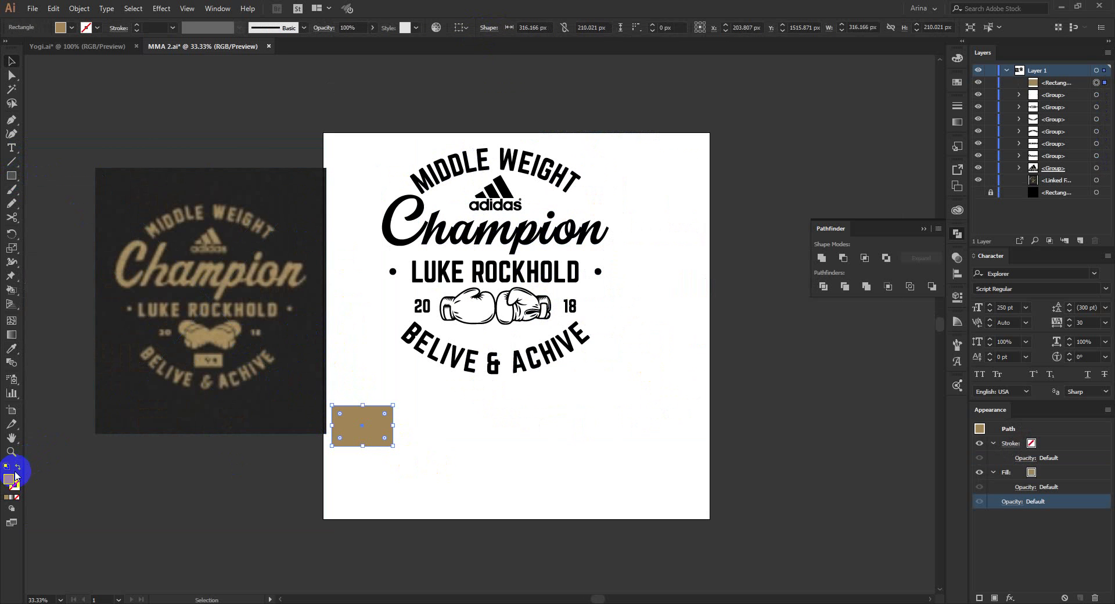
# Step: Brighten the rectangle's fill to a richer gold in the Color Picker, then select the emblem artwork
pyautogui.doubleClick(9, 479)
pyautogui.moveTo(398, 186); pyautogui.dragTo(394, 175)
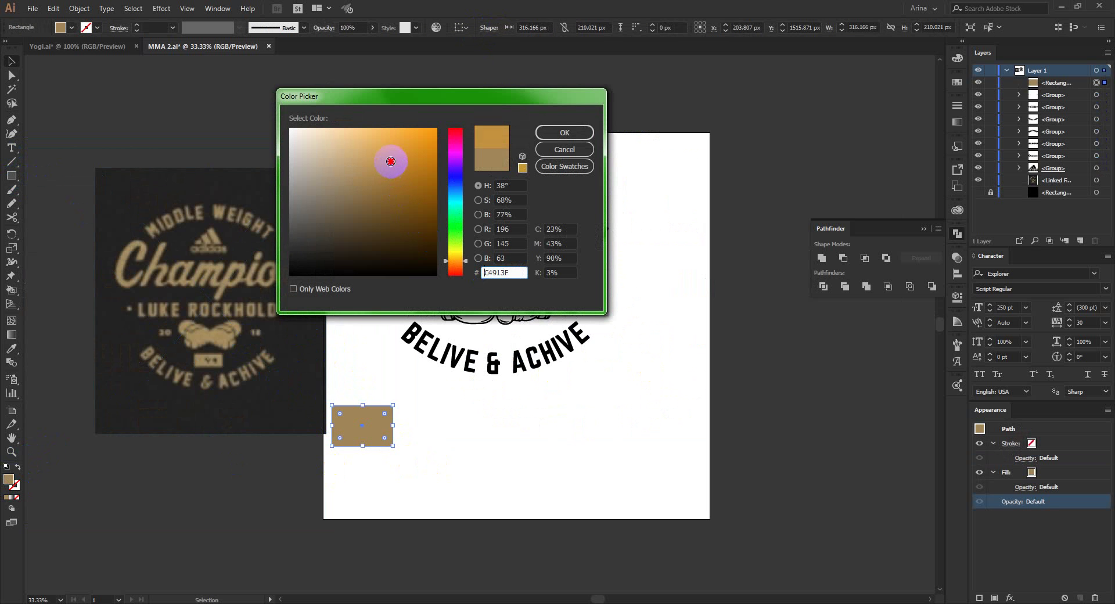
pyautogui.click(560, 133)
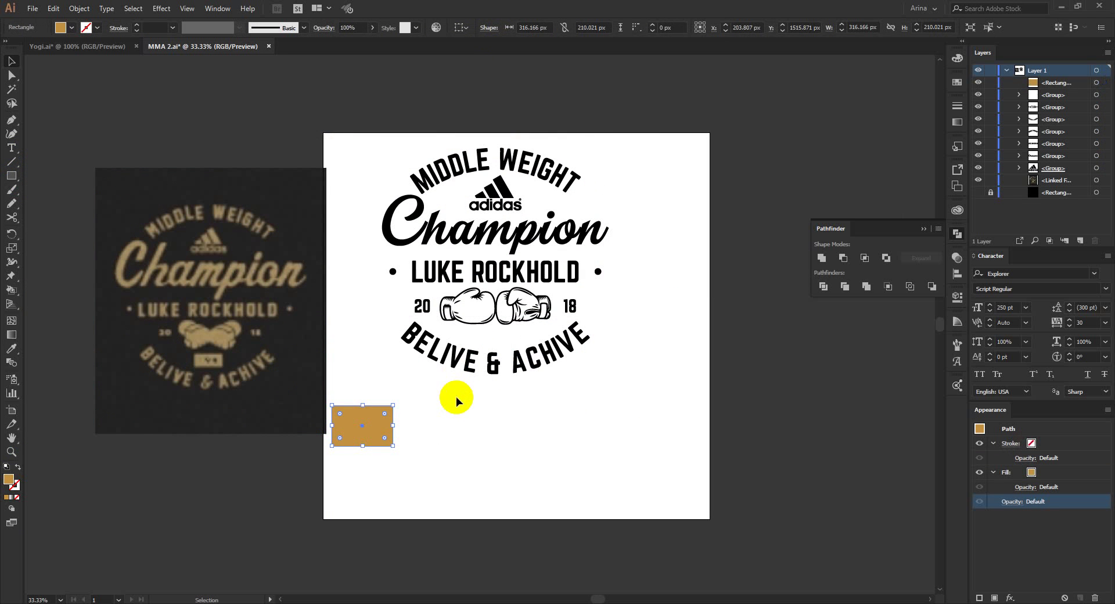
pyautogui.click(455, 395)
pyautogui.moveTo(355, 138); pyautogui.dragTo(636, 390)
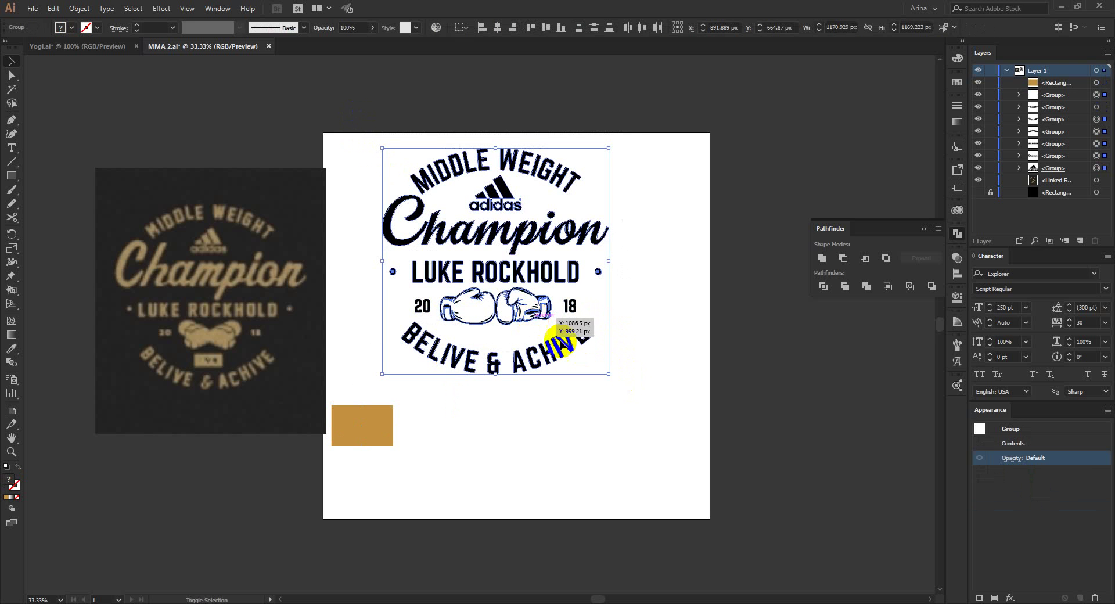
# Step: Recolour all the emblem lettering, logo and dots, excluding the gloves, with the rectangle's tan
pyautogui.keyDown('shift'); pyautogui.click(534, 318); pyautogui.keyUp('shift')
pyautogui.press('i')
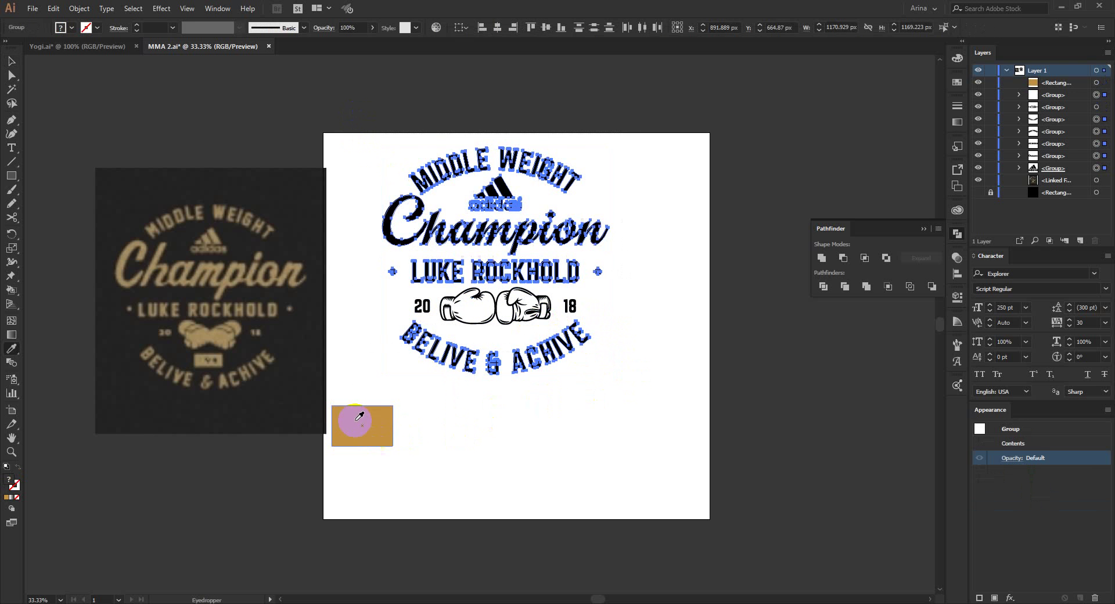
pyautogui.click(356, 418)
pyautogui.press('v')
pyautogui.click(498, 428)
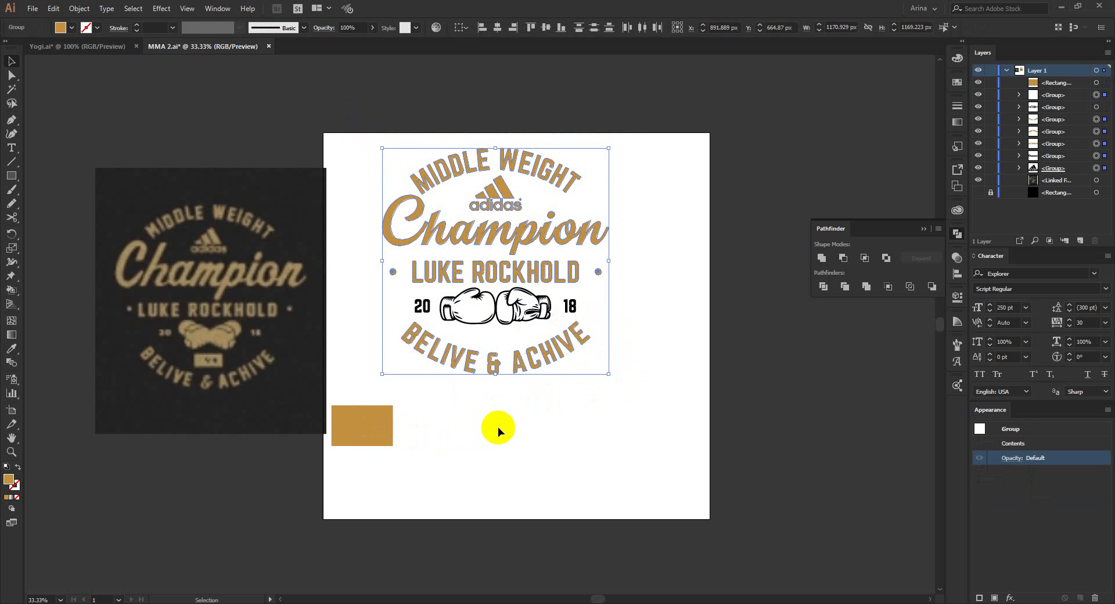
# Step: Inside the gloves group, give the 20 and 18 numbers the rectangle's tan, then exit the group
pyautogui.click(419, 308)
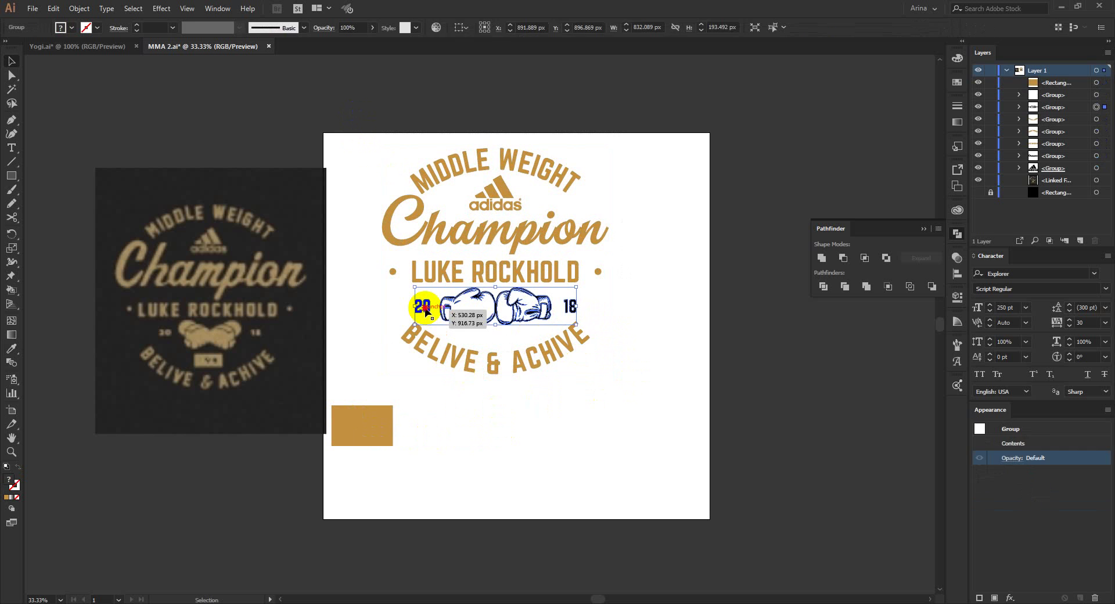
pyautogui.doubleClick(425, 313)
pyautogui.click(573, 306)
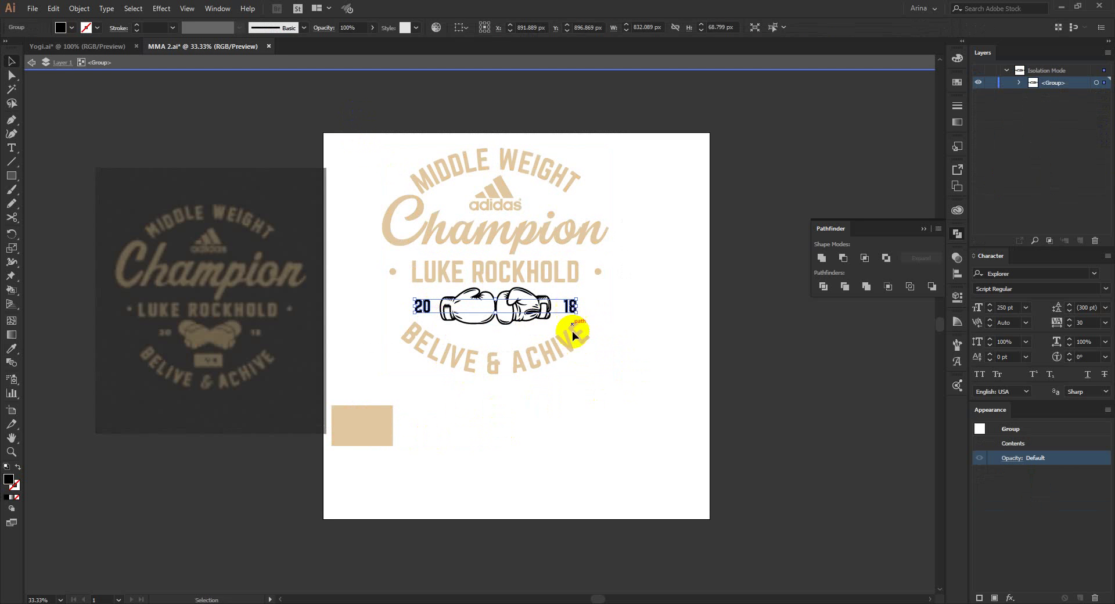
pyautogui.press('i')
pyautogui.click(391, 426)
pyautogui.press('v')
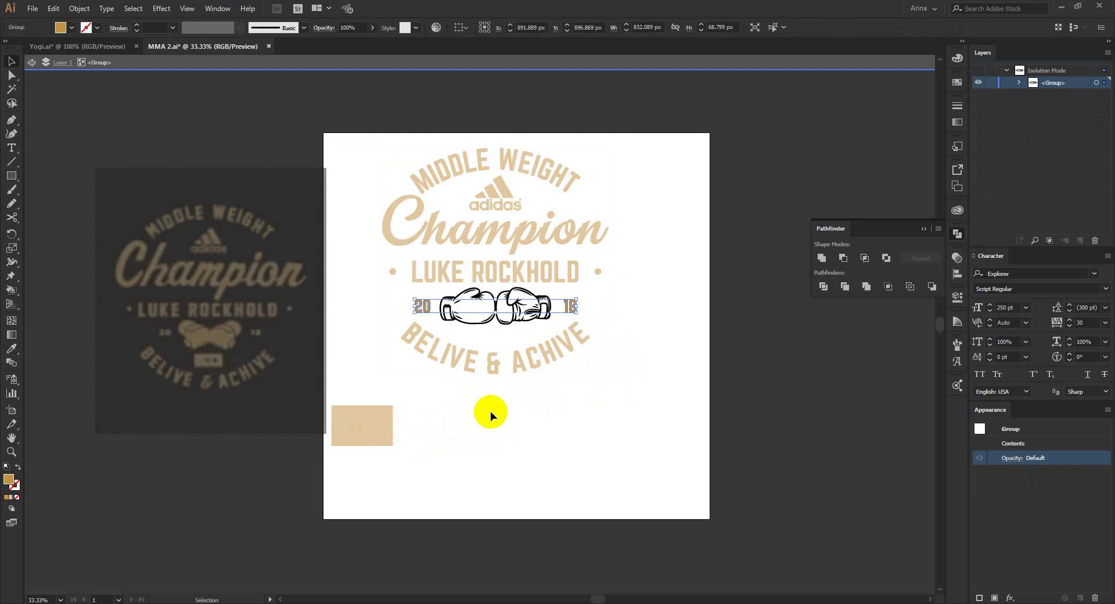
pyautogui.doubleClick(490, 413)
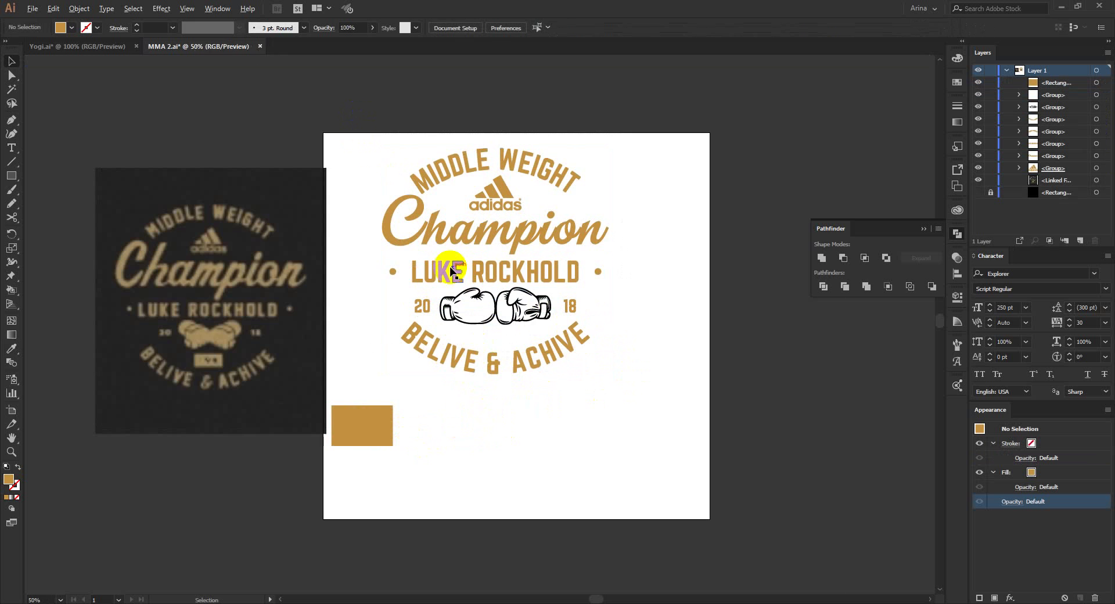
pyautogui.scroll(2, 450, 265)
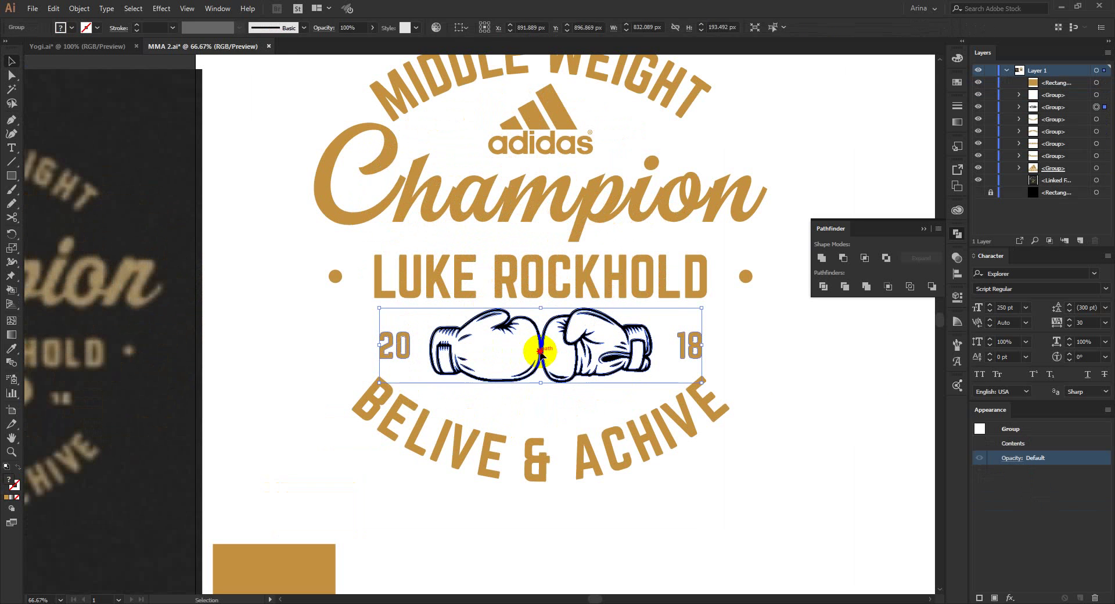
# Step: Live Paint both gloves' bodies and cuffs with the lettering's tan, then exit the gloves group
pyautogui.doubleClick(540, 351)
pyautogui.click(540, 353)
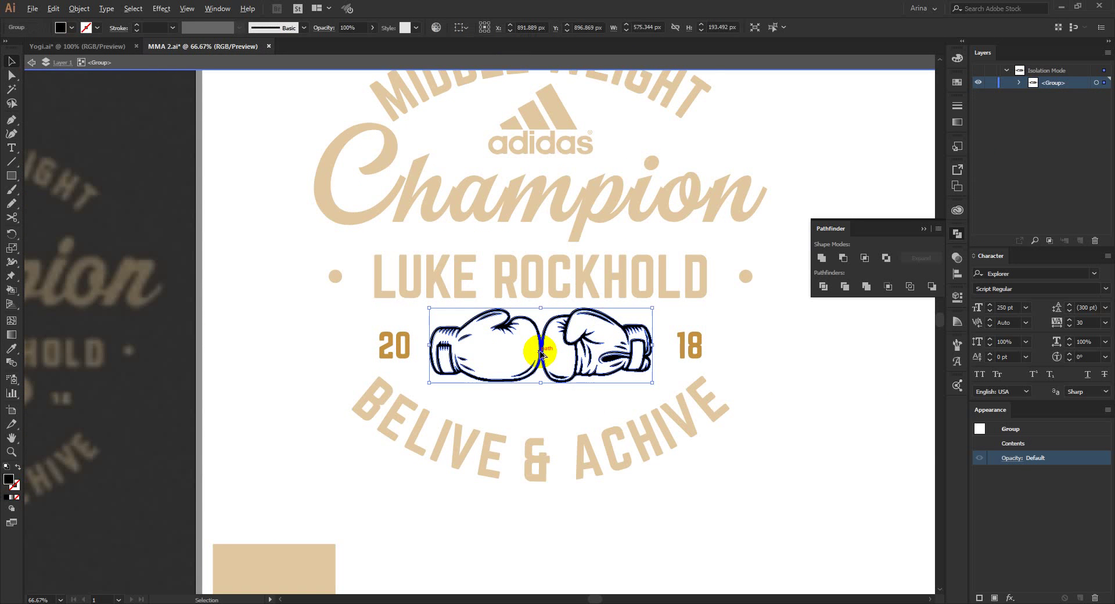
pyautogui.scroll(2, 540, 352)
pyautogui.press('k')
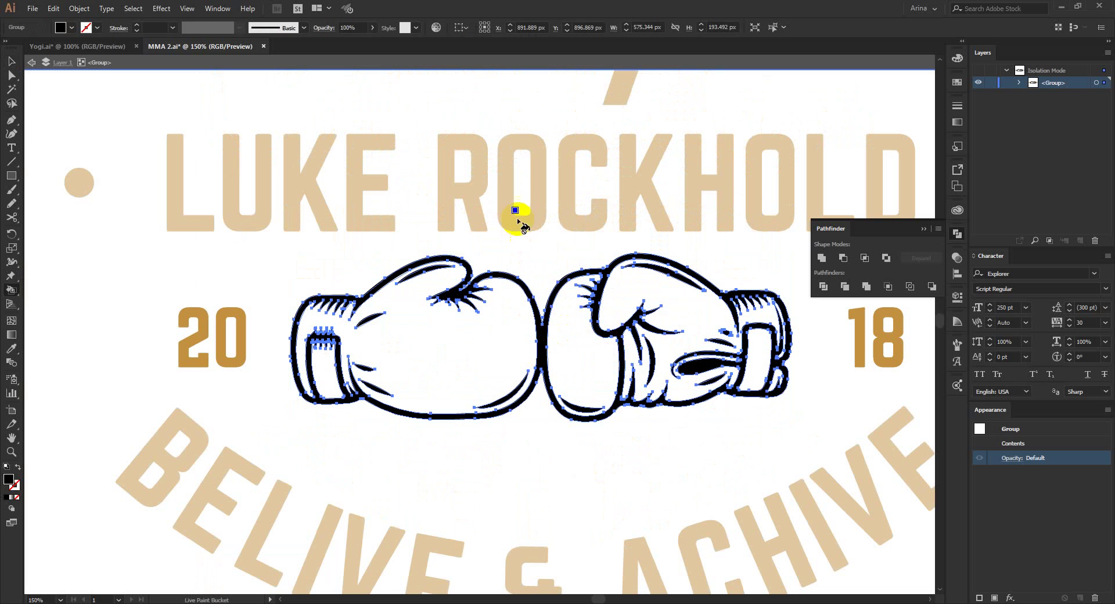
pyautogui.keyDown('alt'); pyautogui.click(505, 210); pyautogui.keyUp('alt')
pyautogui.click(492, 327)
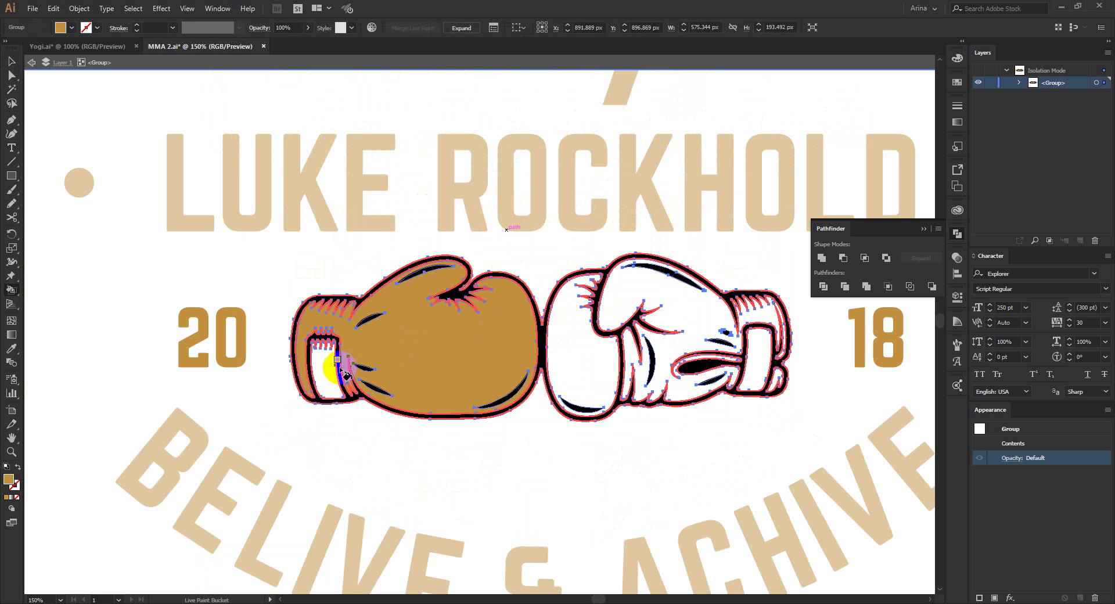
pyautogui.click(323, 366)
pyautogui.click(604, 356)
pyautogui.click(671, 336)
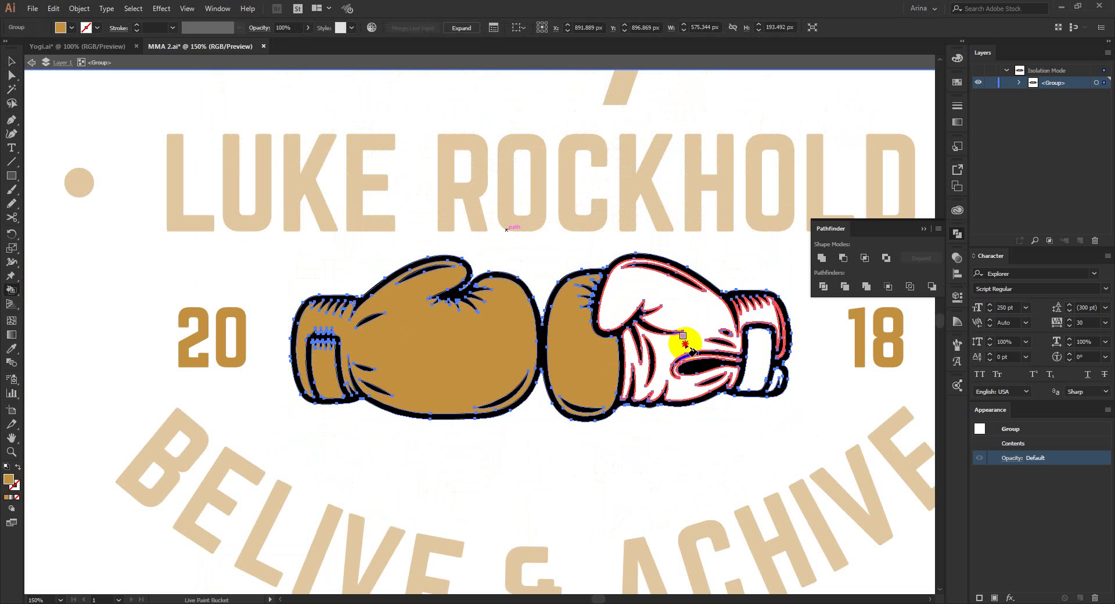
pyautogui.click(776, 376)
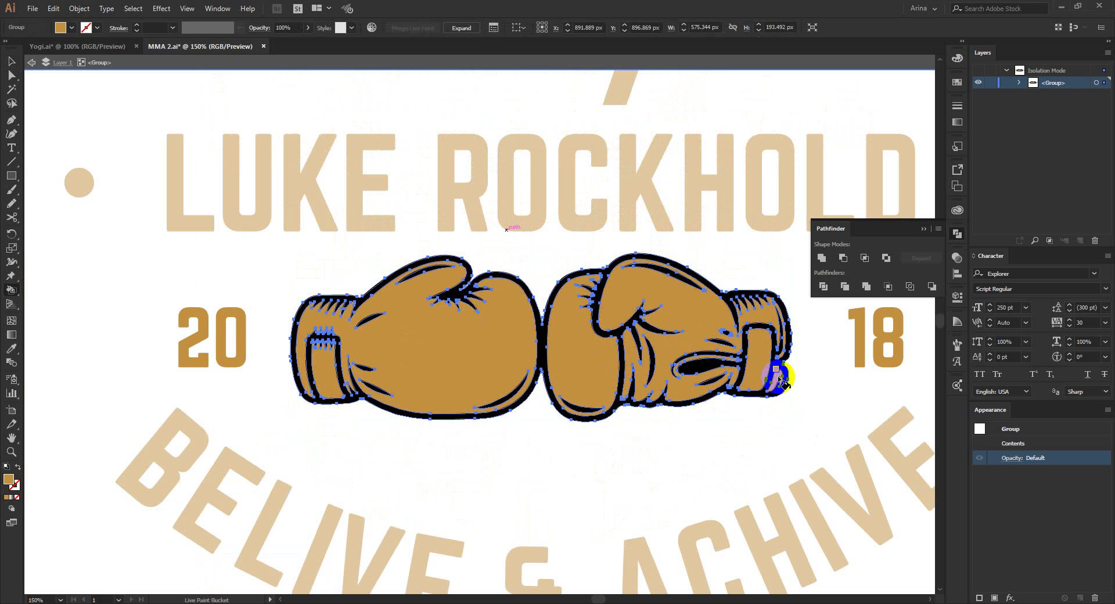
pyautogui.hotkey('ctrl', '-')
pyautogui.hotkey('ctrl', '-')
pyautogui.press('v')
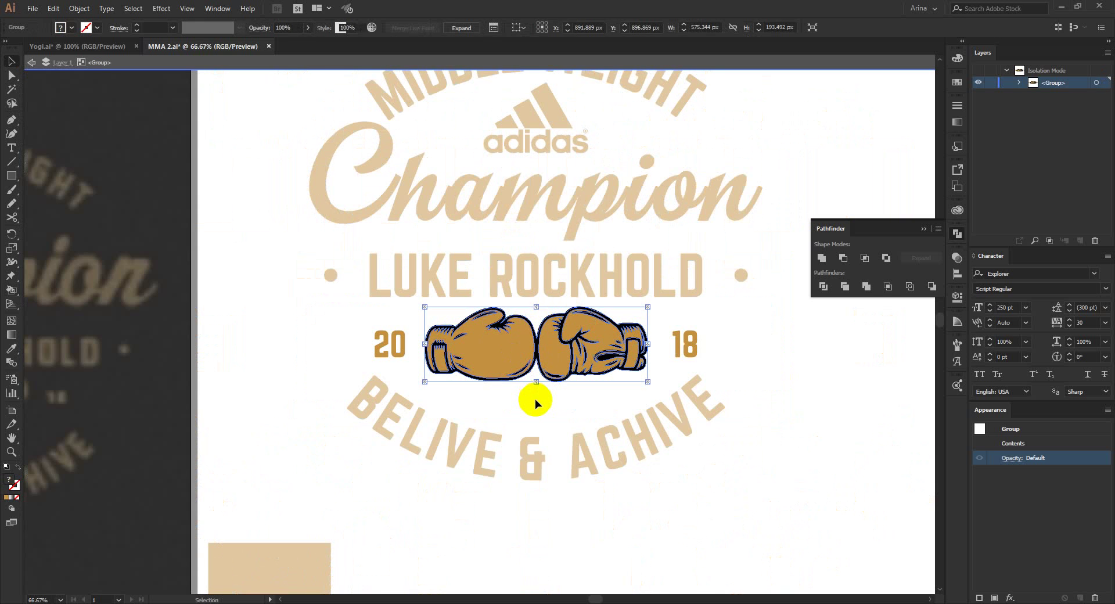
pyautogui.doubleClick(534, 399)
# Step: Move the tan swatch and reference image off the artboard and show the black background
pyautogui.hotkey('ctrl', '-')
pyautogui.hotkey('ctrl', '-')
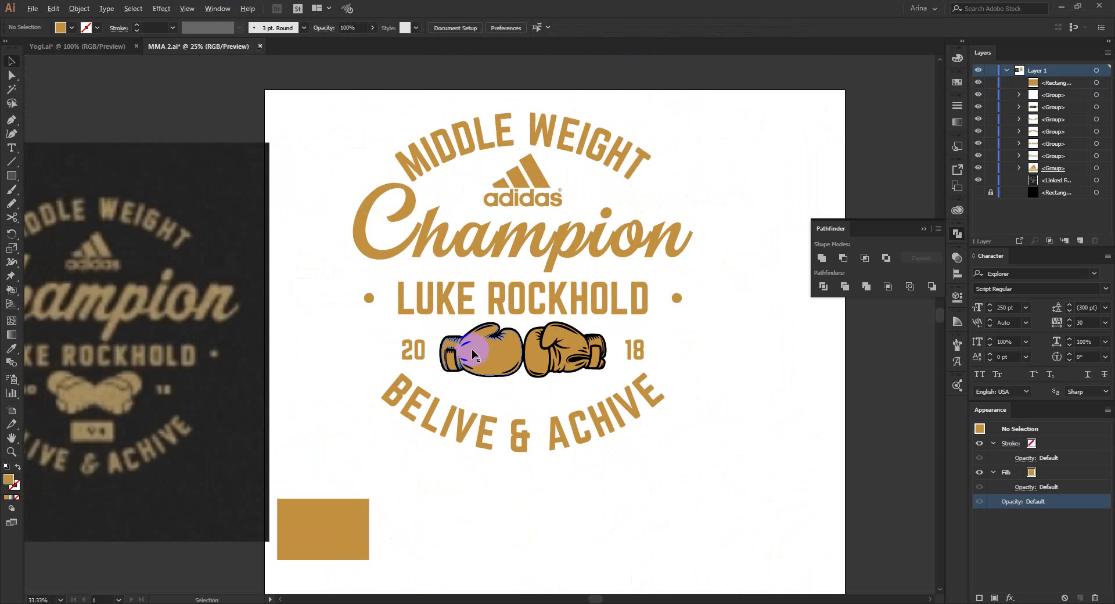
pyautogui.hotkey('ctrl', '-')
pyautogui.moveTo(392, 451); pyautogui.dragTo(255, 494)
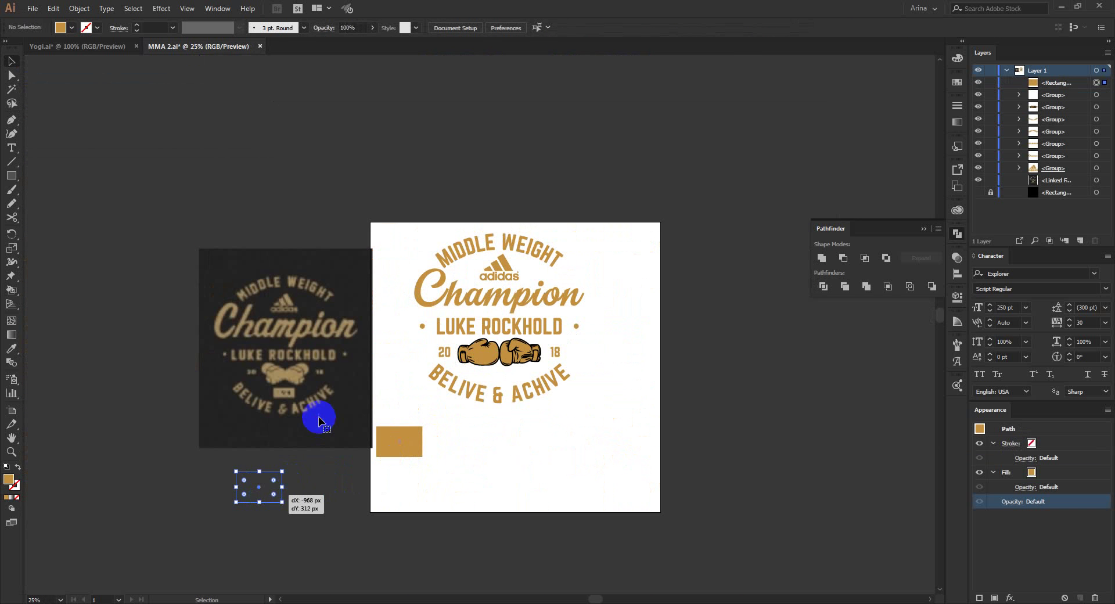
pyautogui.click(319, 419)
pyautogui.moveTo(351, 394); pyautogui.dragTo(261, 394)
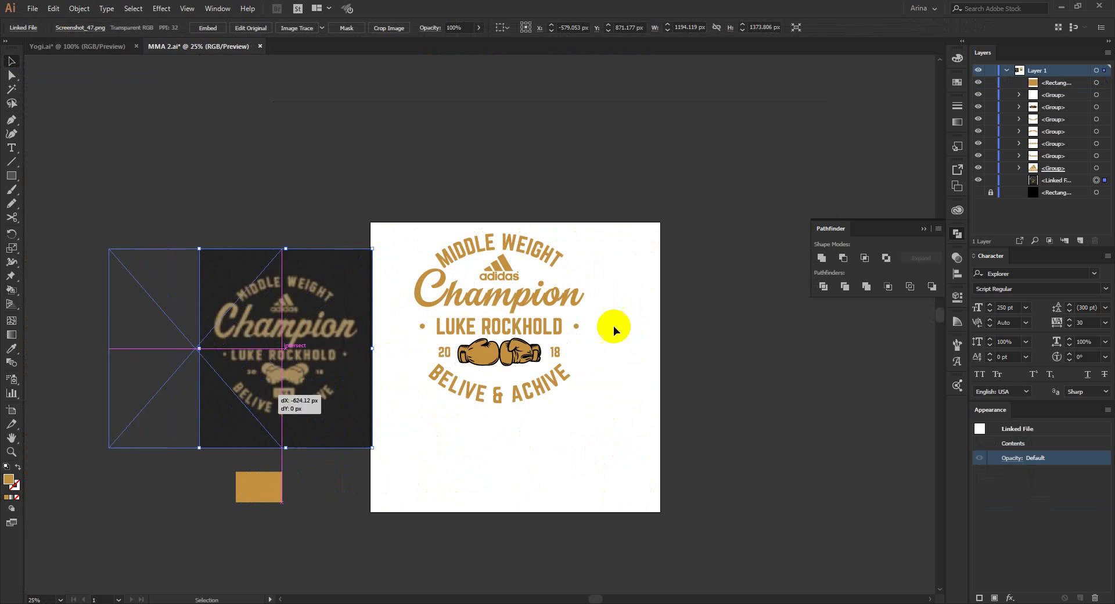
pyautogui.click(978, 193)
# Step: Group the emblem, centre it horizontally and vertically on the artboard, and enlarge it from the centre
pyautogui.moveTo(595, 418); pyautogui.dragTo(381, 189)
pyautogui.hotkey('ctrl', 'g')
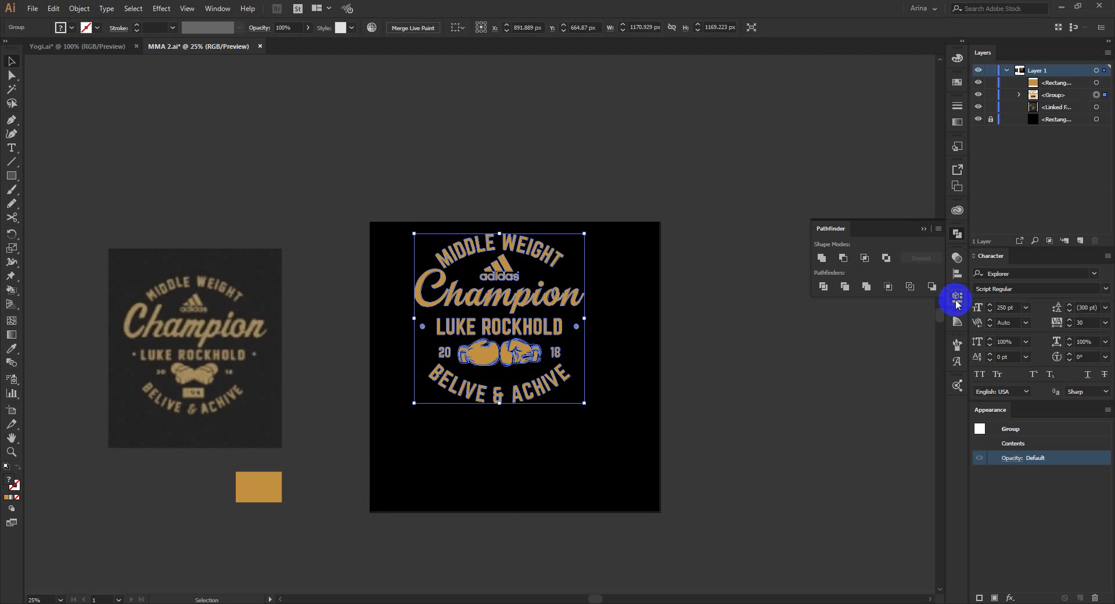
pyautogui.click(957, 273)
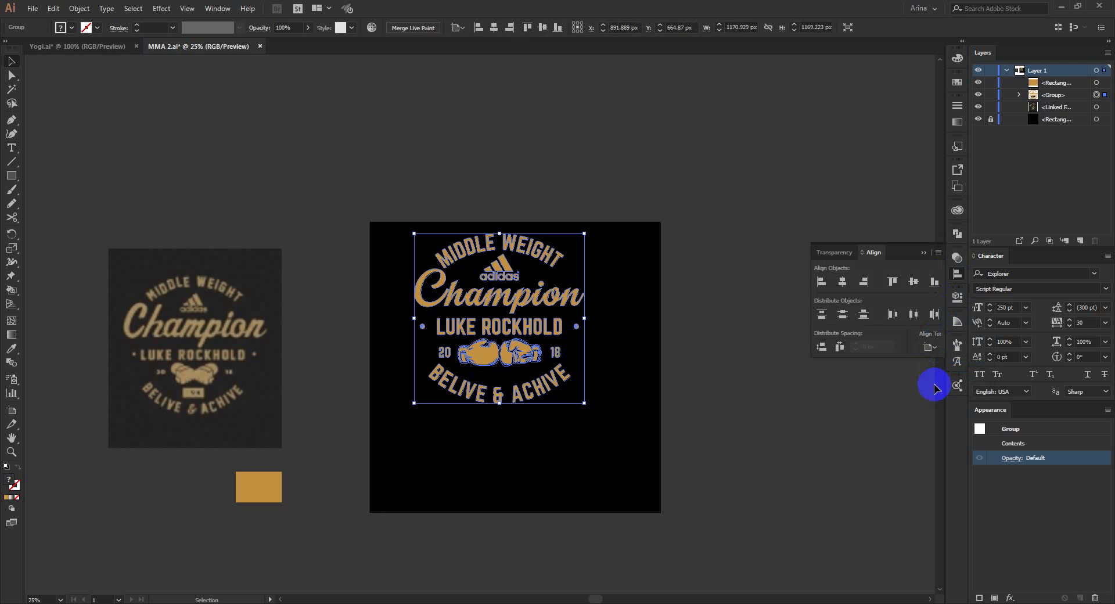
pyautogui.click(842, 282)
pyautogui.click(914, 281)
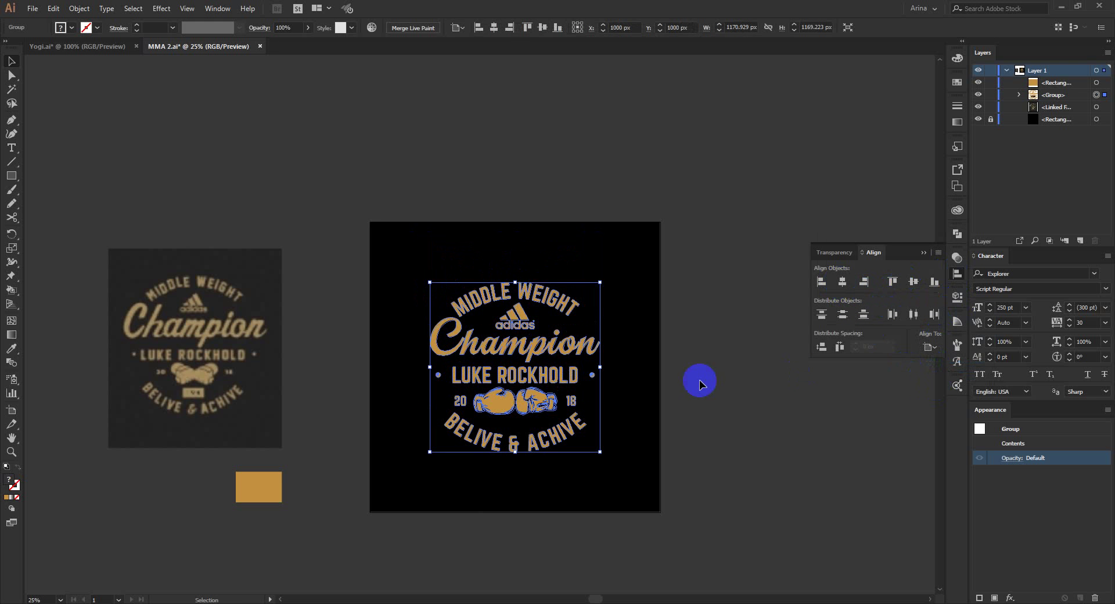
pyautogui.moveTo(515, 452); pyautogui.dragTo(525, 508)
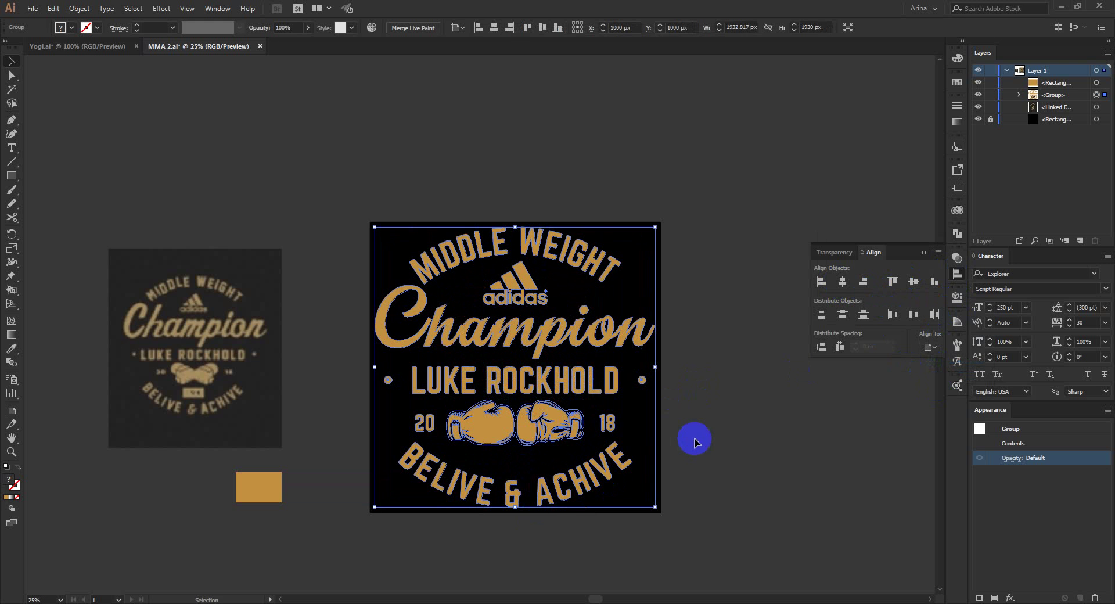
pyautogui.click(695, 441)
pyautogui.scroll(1, 480, 356)
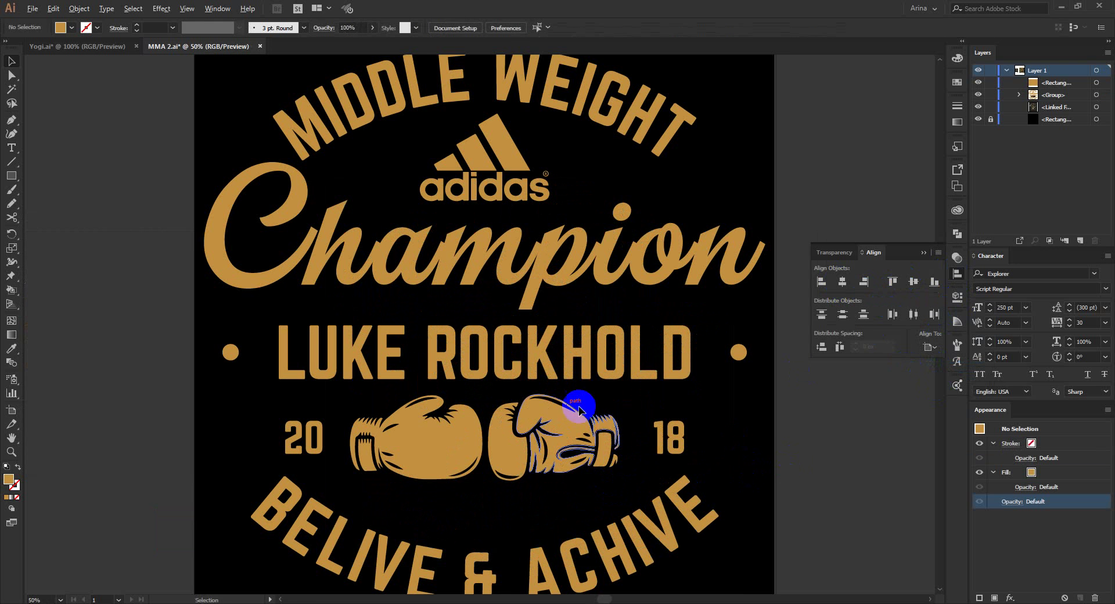
pyautogui.scroll(-1, 453, 402)
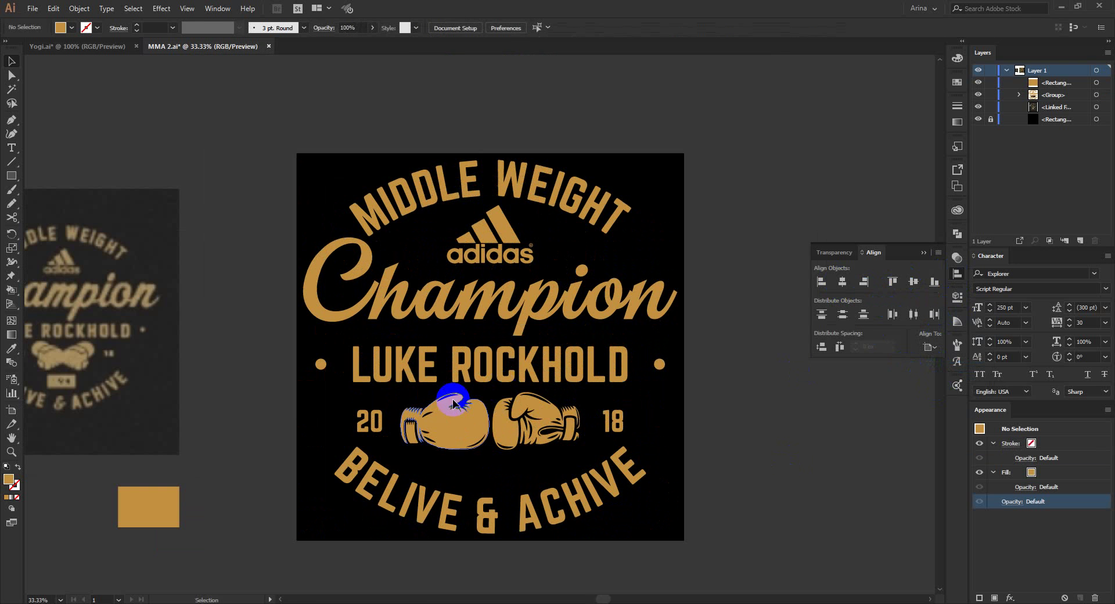
pyautogui.click(11, 452)
pyautogui.moveTo(287, 145); pyautogui.dragTo(691, 546)
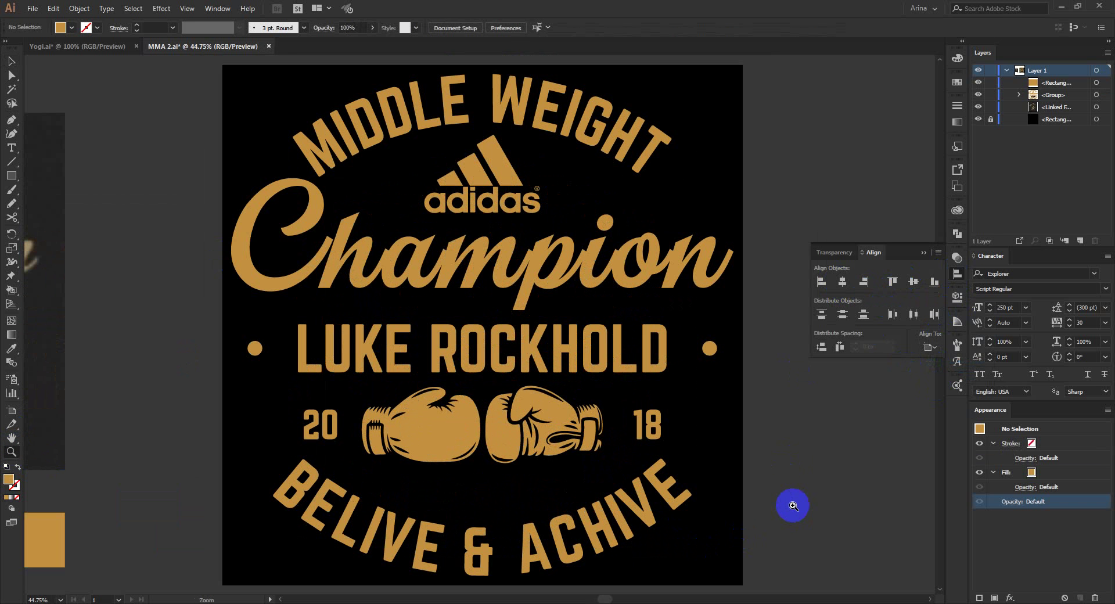
pyautogui.moveTo(737, 480); pyautogui.dragTo(746, 477)
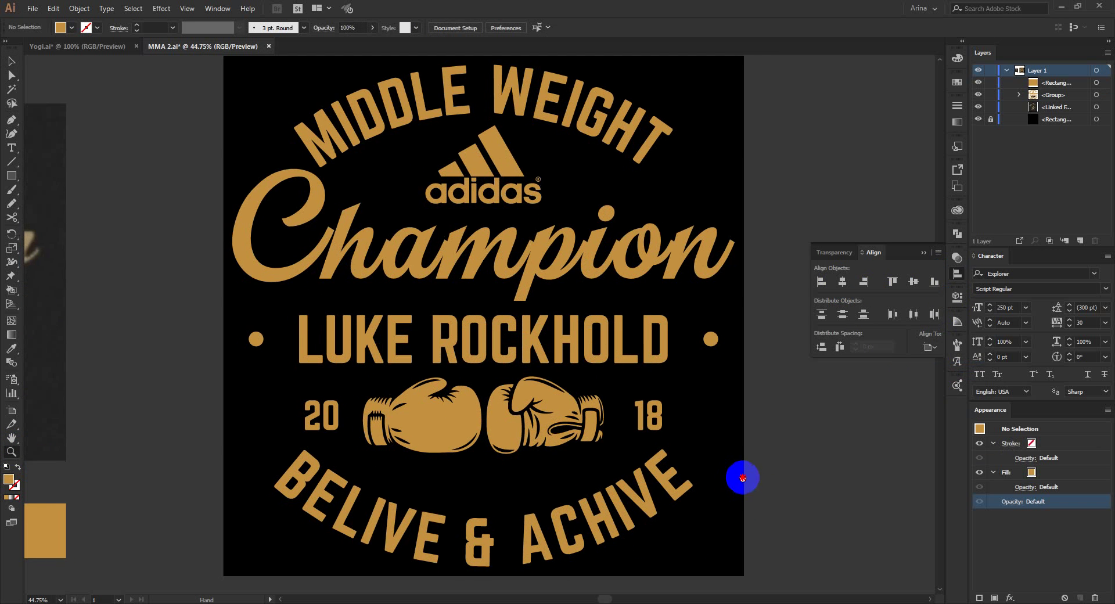
pyautogui.press('v')
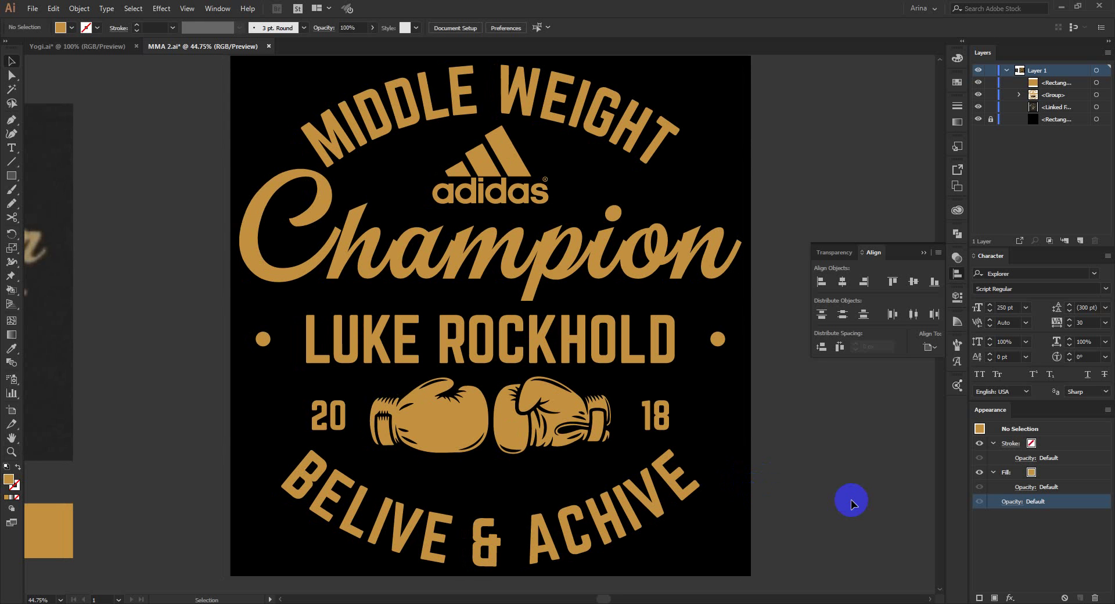